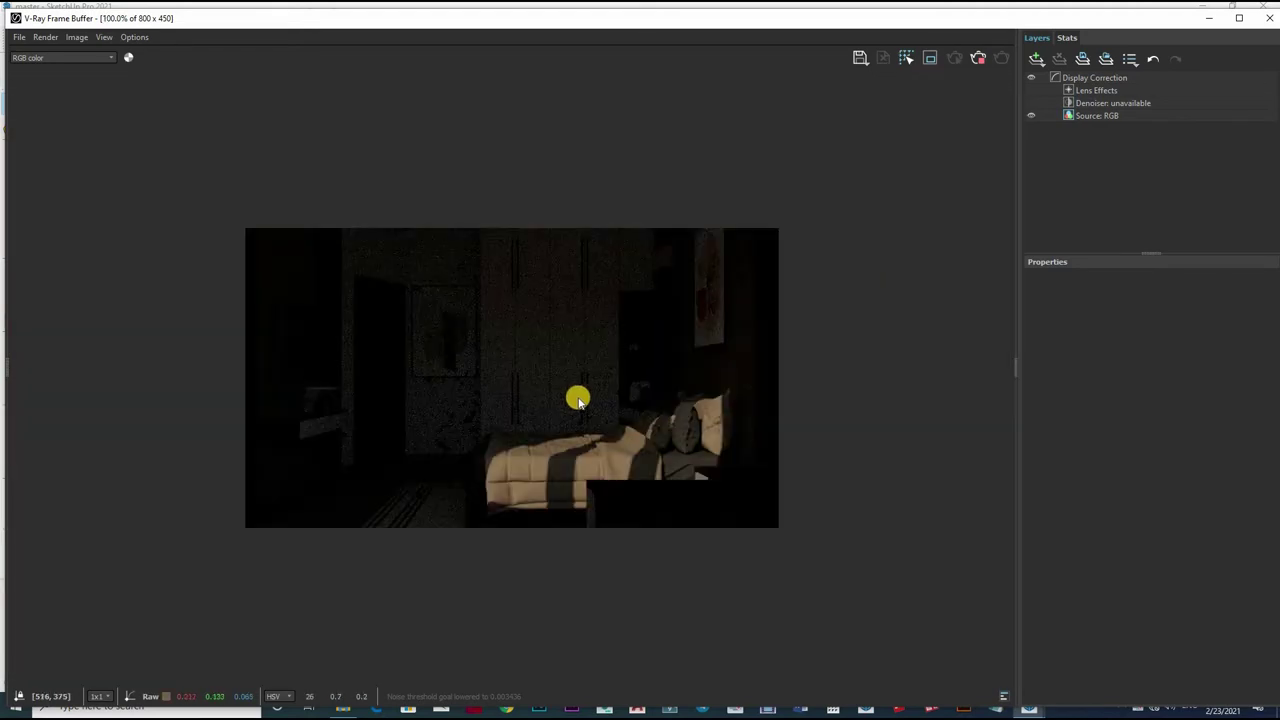
# - Give the 0 gỗ óc chó walnut material a grey reflection with 0.8 glossiness
pyautogui.click(1268, 18)
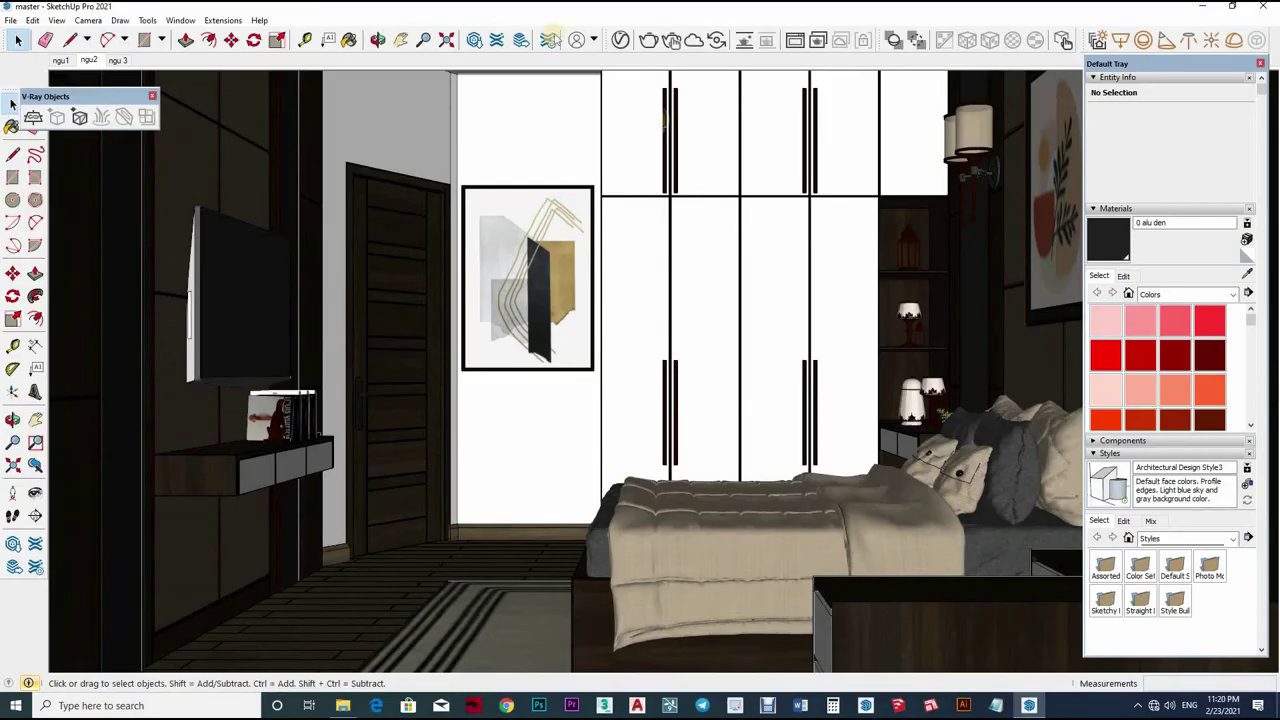
pyautogui.click(12, 103)
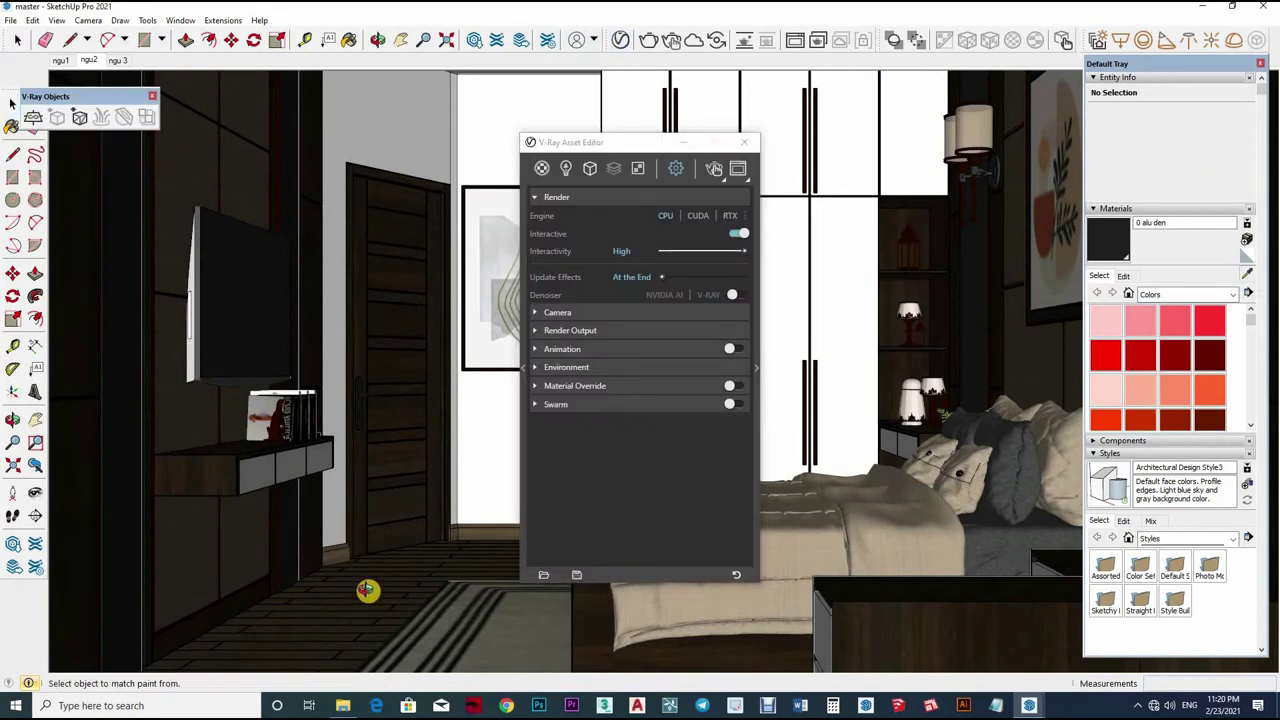
pyautogui.moveTo(366, 591)
pyautogui.mouseDown(button='middle')
pyautogui.moveTo(396, 580)
pyautogui.moveTo(363, 580)
pyautogui.mouseUp(button='middle')
pyautogui.scroll(3, 363, 580)
pyautogui.keyDown('alt'); pyautogui.click(450, 300); pyautogui.keyUp('alt')
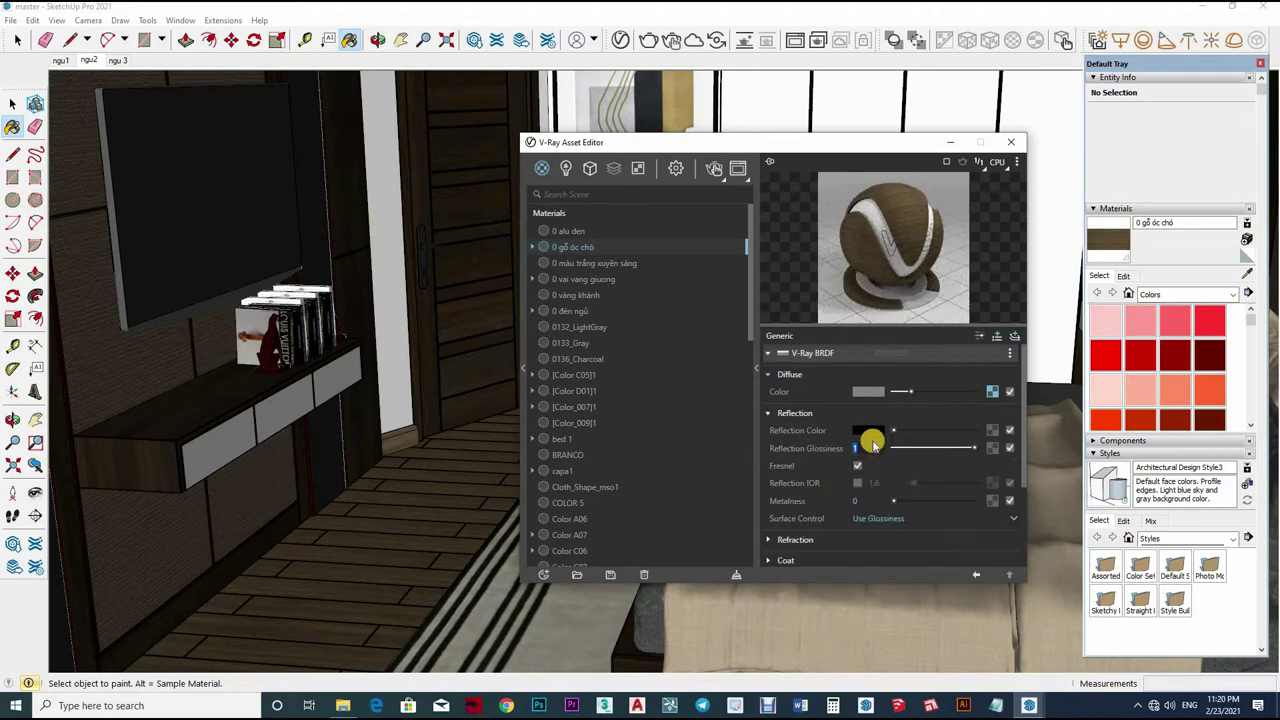
pyautogui.write('8')
pyautogui.press('Return')
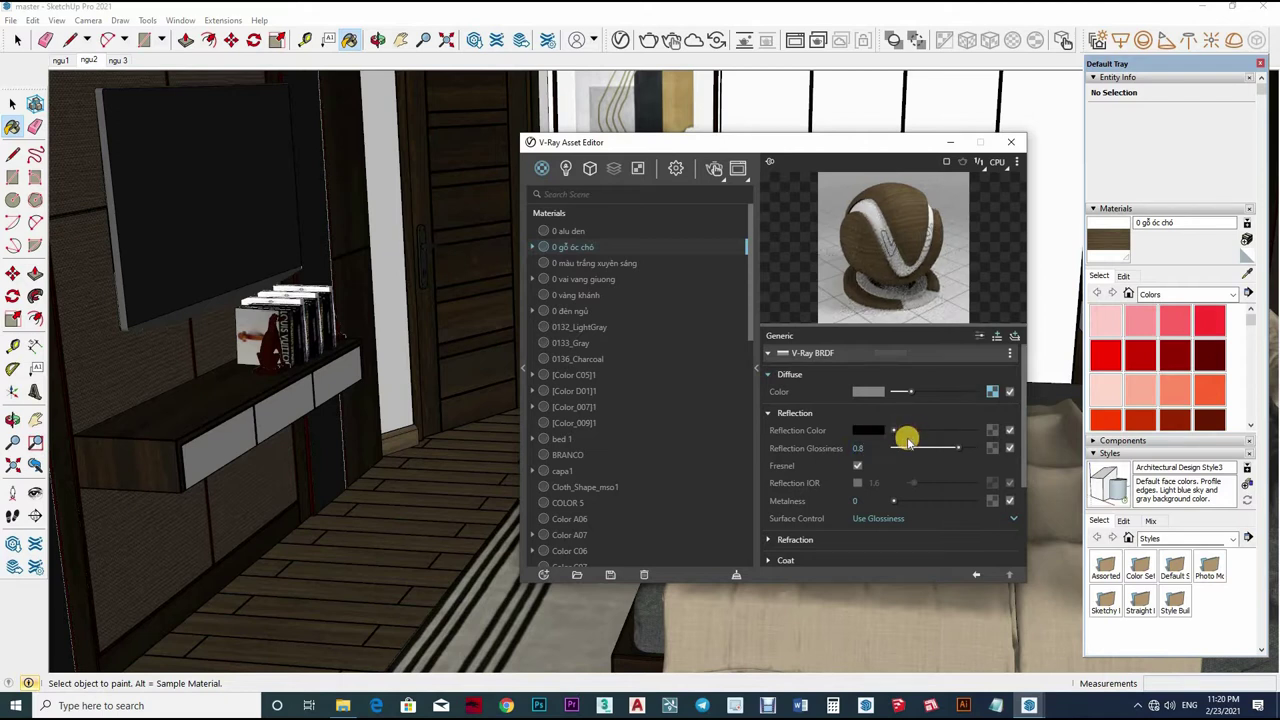
pyautogui.moveTo(907, 433); pyautogui.dragTo(900, 431)
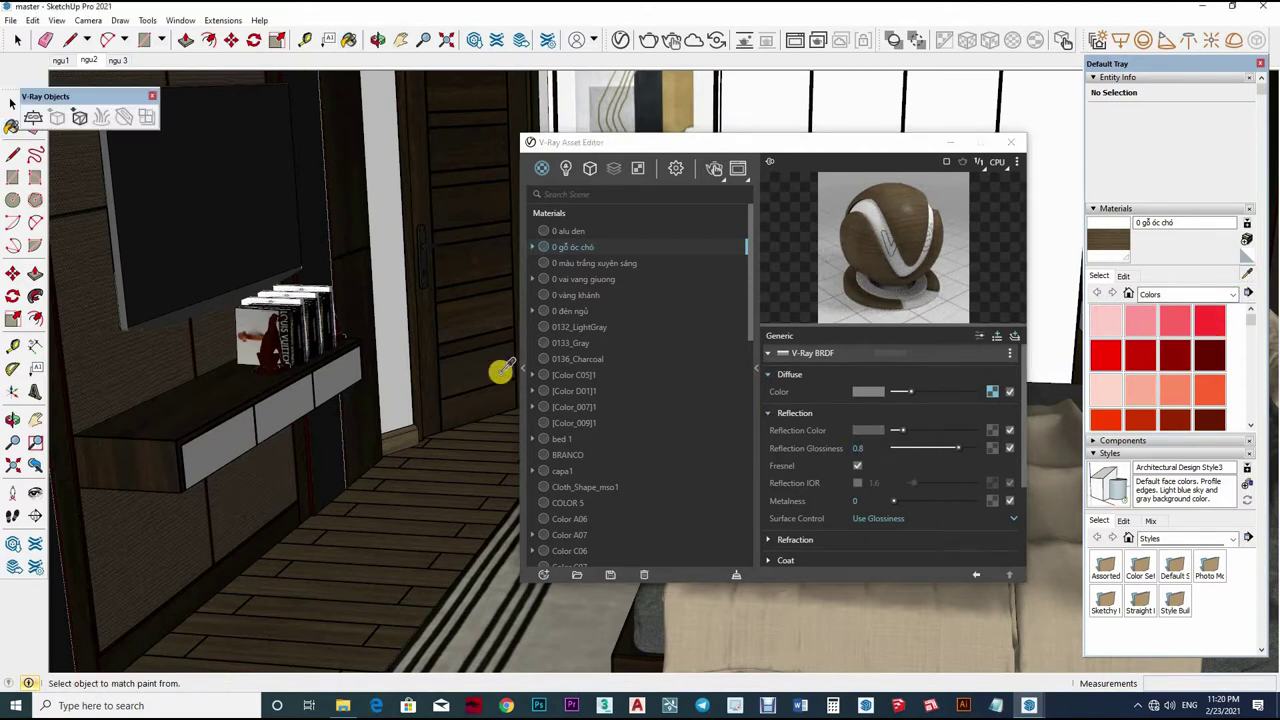
# - Copy Color H02's diffuse texture into its Bump slot as a bump map
pyautogui.moveTo(500, 371)
pyautogui.mouseDown(button='middle')
pyautogui.moveTo(300, 420)
pyautogui.moveTo(340, 405)
pyautogui.mouseUp(button='middle')
pyautogui.keyDown('alt'); pyautogui.click(340, 405); pyautogui.keyUp('alt')
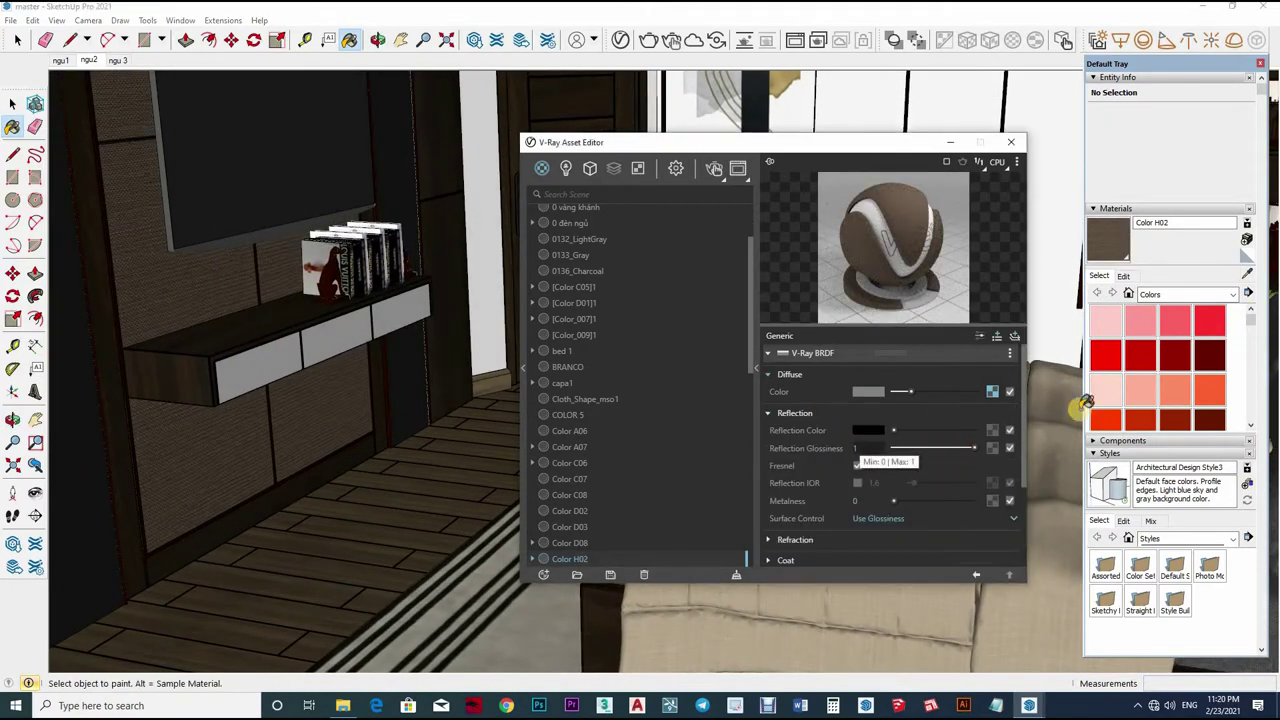
pyautogui.click(995, 393)
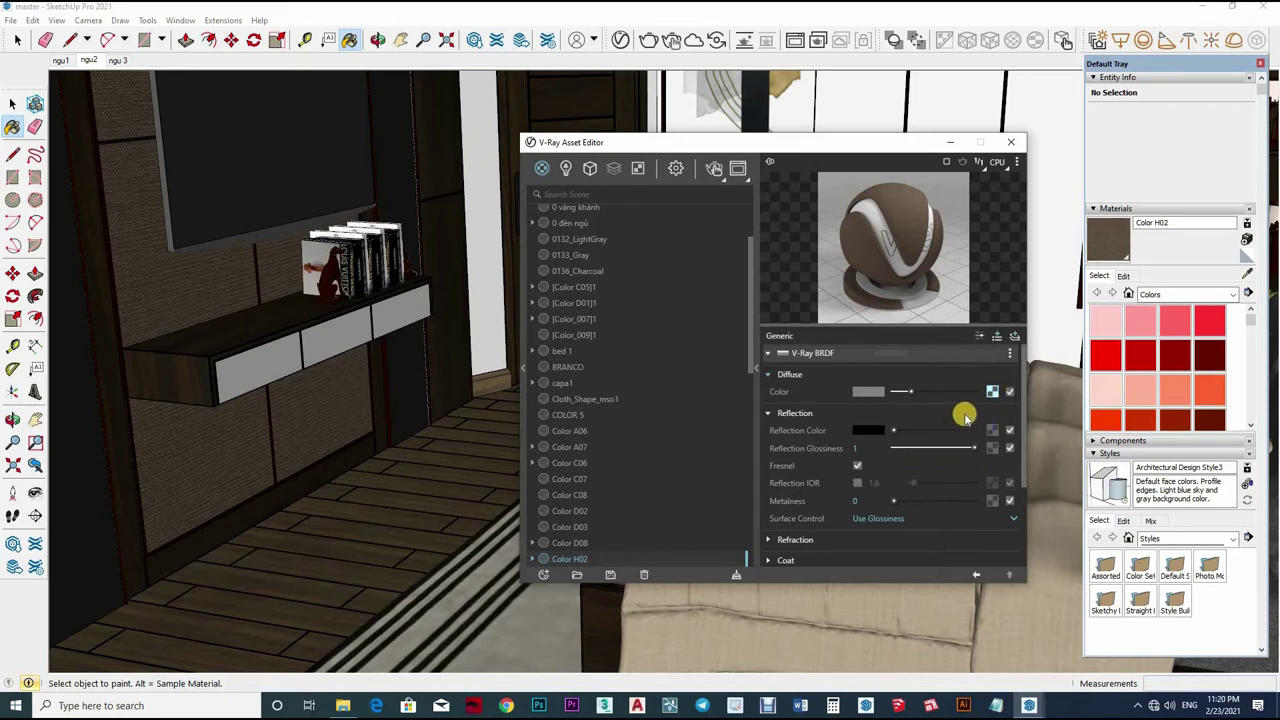
pyautogui.scroll(-3, 900, 495)
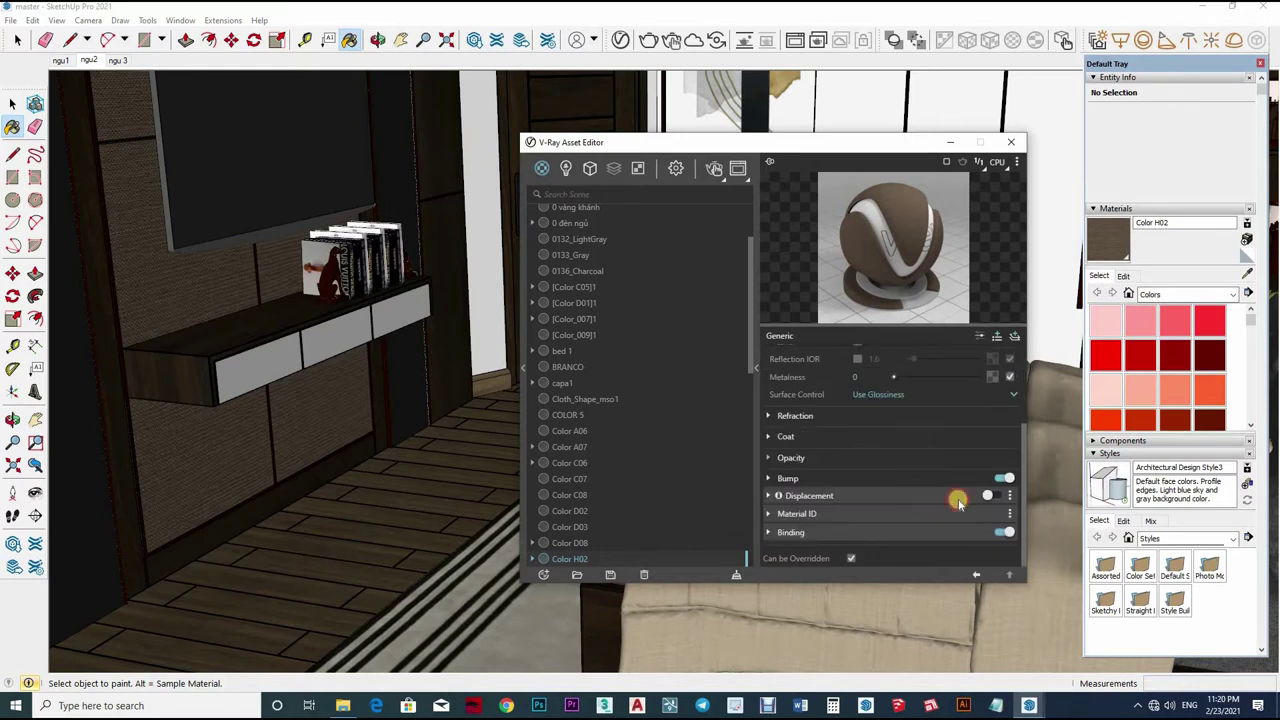
pyautogui.rightClick(980, 501)
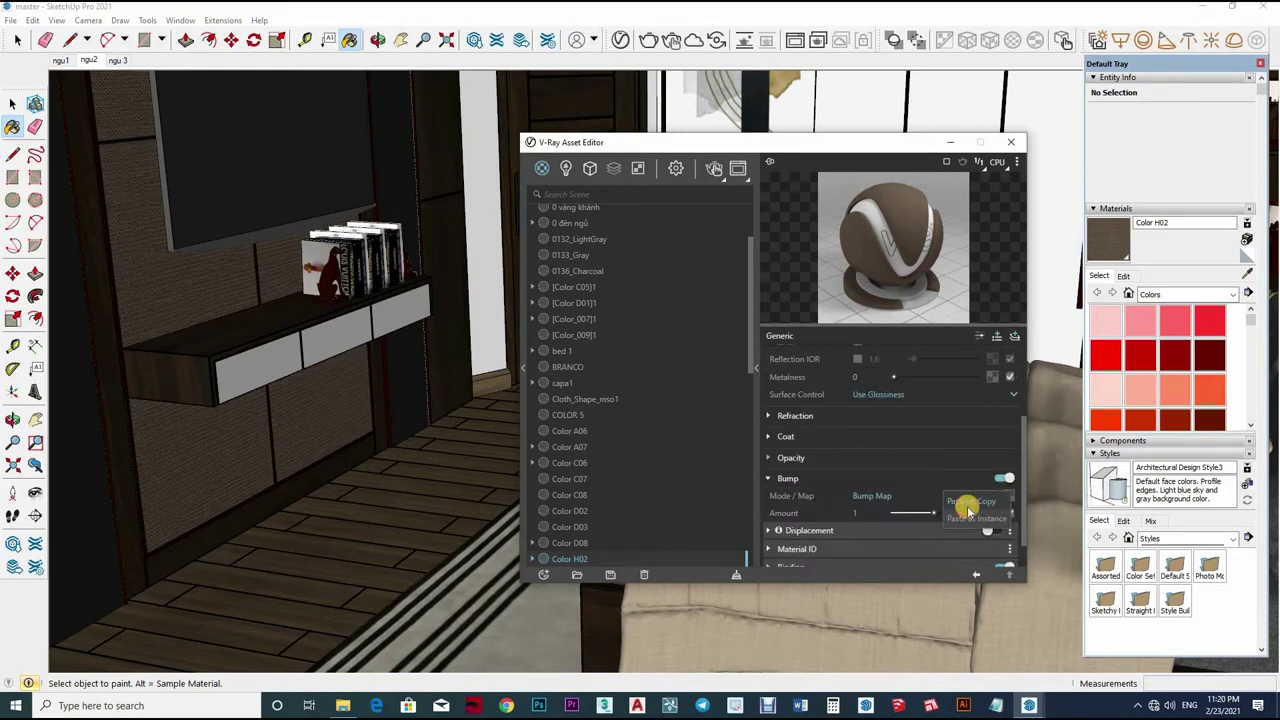
pyautogui.click(968, 510)
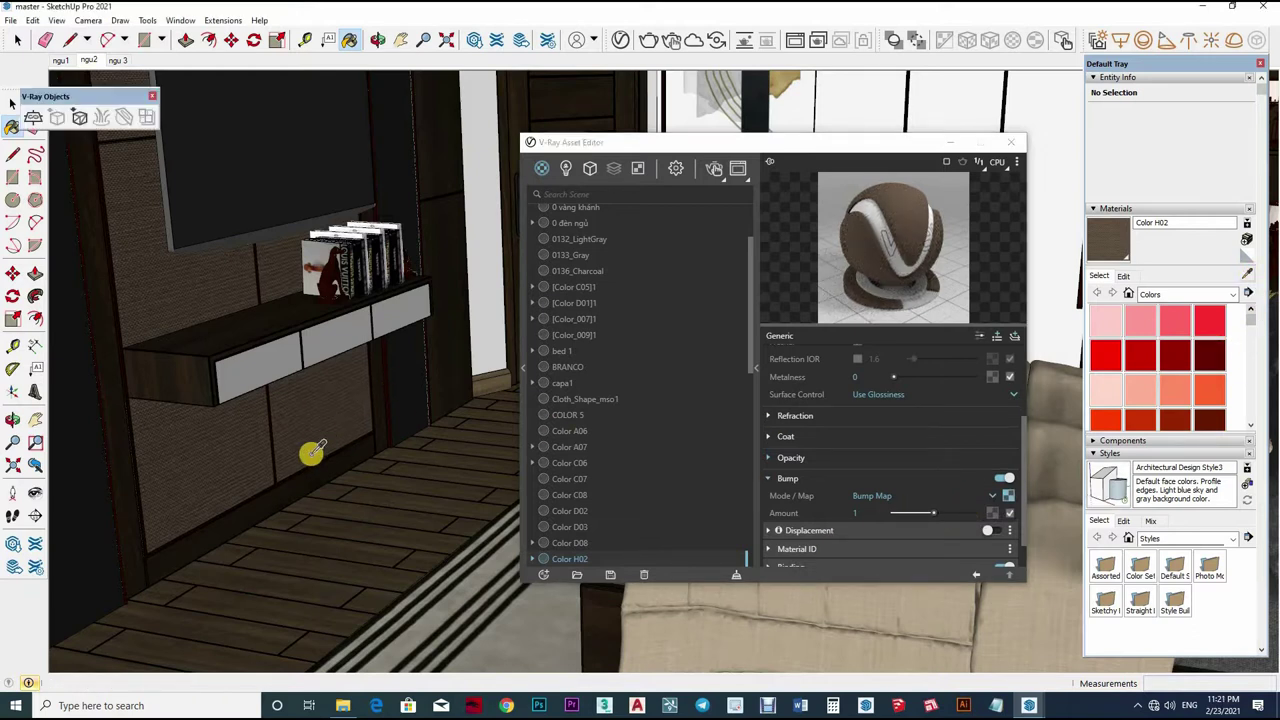
pyautogui.moveTo(309, 451); pyautogui.dragTo(217, 494, button='middle')
pyautogui.scroll(3, 220, 492)
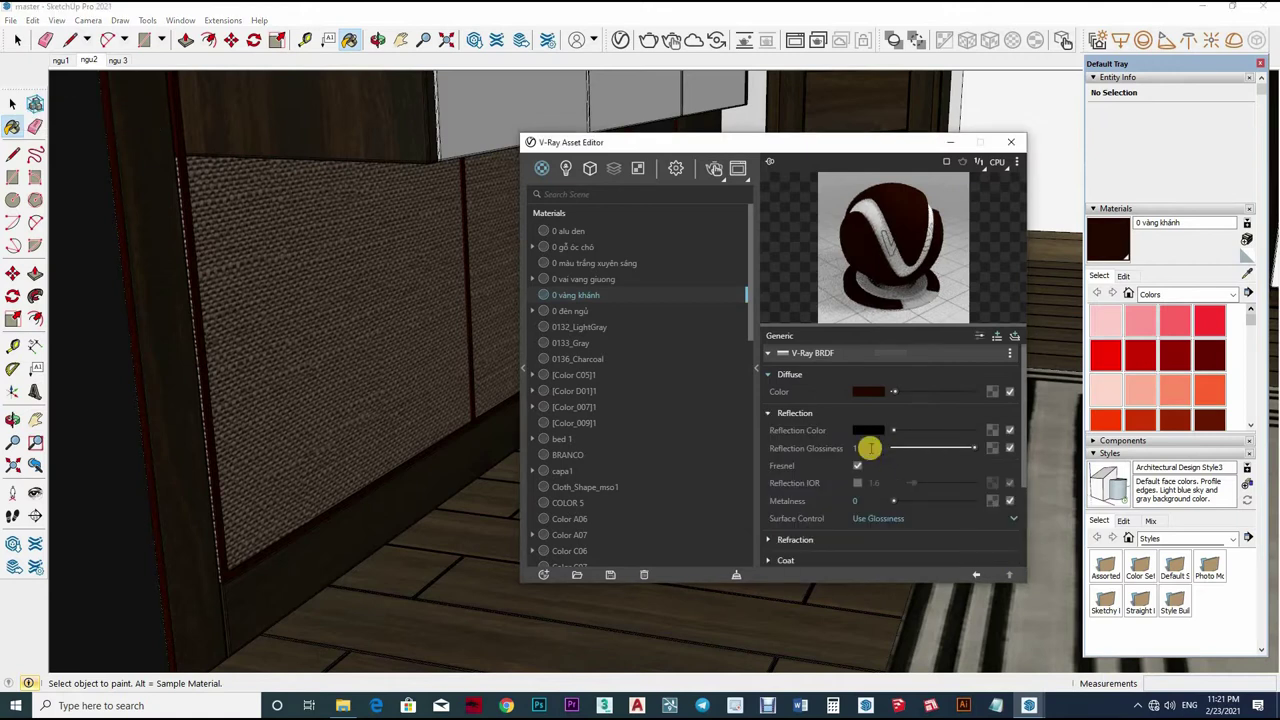
# - Give 0 vàng khánh a grey reflection with 0.7 glossiness
pyautogui.moveTo(901, 430); pyautogui.dragTo(910, 430)
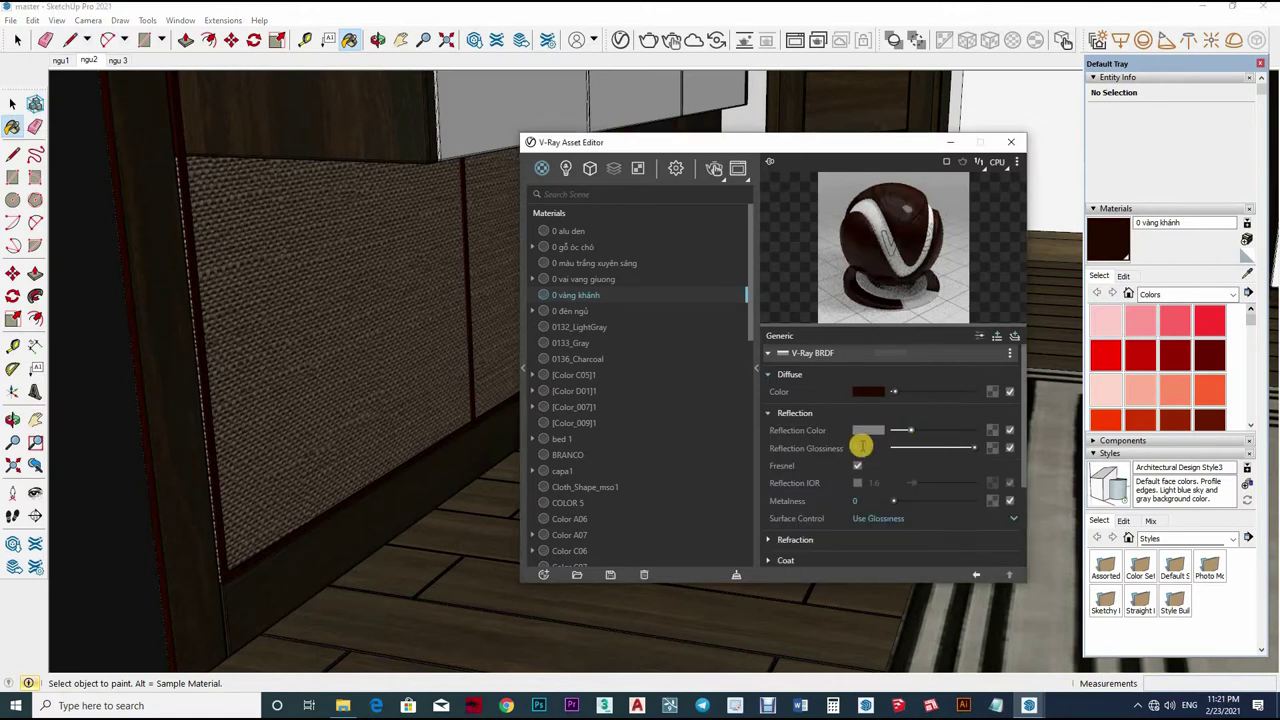
pyautogui.doubleClick(866, 455)
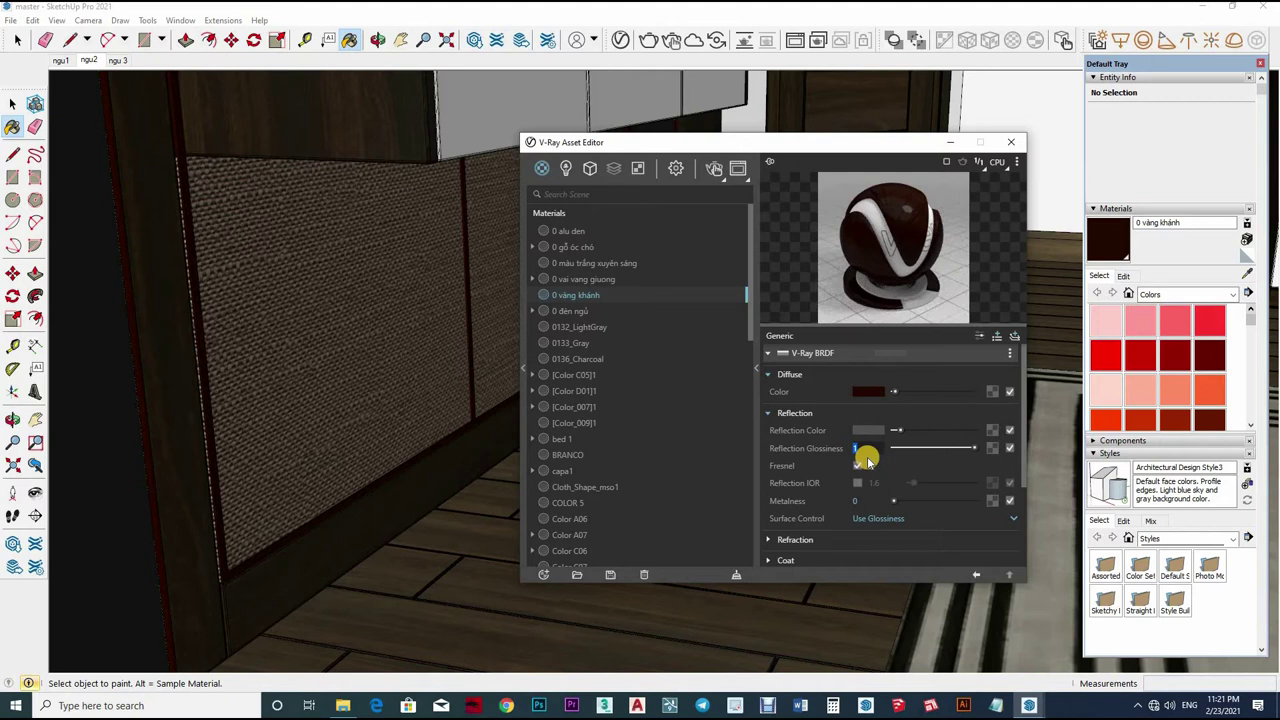
pyautogui.write('0.7')
pyautogui.press('Return')
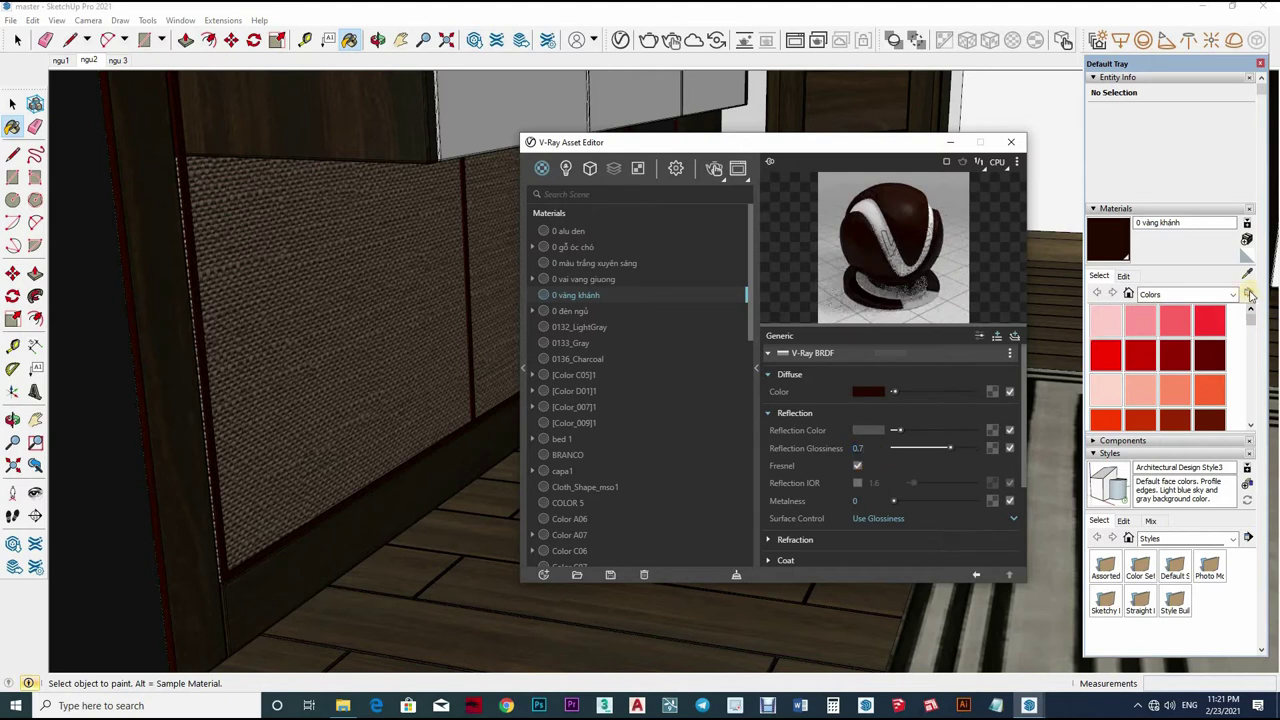
pyautogui.press('alt')
# - Give the cabinet's Color D08 material a grey reflection at 0.8 glossiness
pyautogui.moveTo(399, 541)
pyautogui.mouseDown(button='middle')
pyautogui.moveTo(326, 414)
pyautogui.moveTo(334, 374)
pyautogui.mouseUp(button='middle')
pyautogui.keyDown('alt'); pyautogui.click(334, 374); pyautogui.keyUp('alt')
pyautogui.click(897, 419)
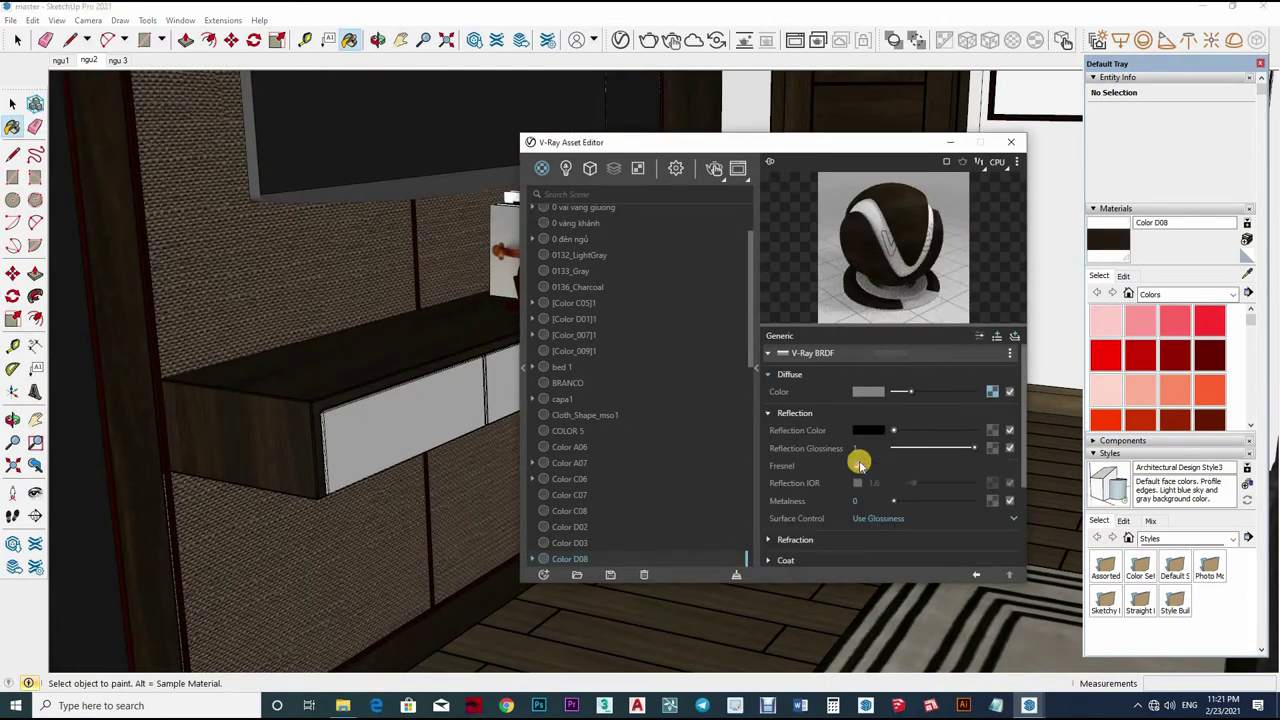
pyautogui.moveTo(893, 430); pyautogui.dragTo(899, 430)
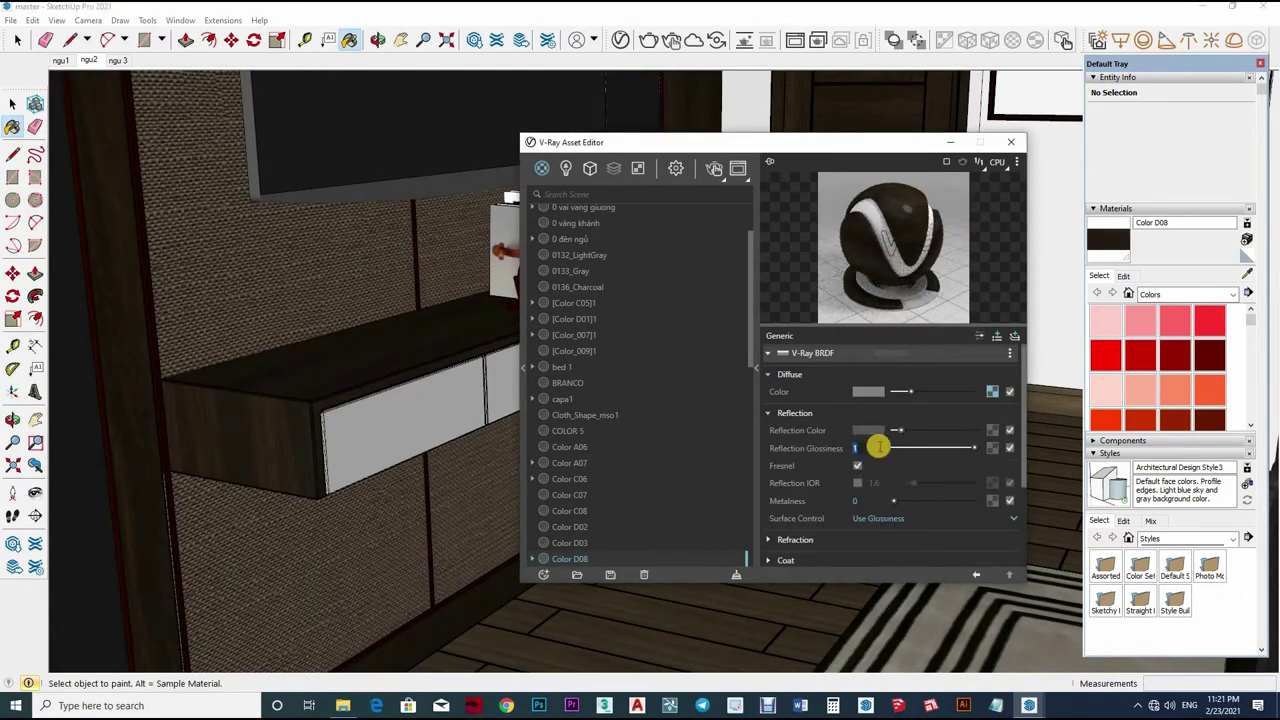
pyautogui.write('0.8')
pyautogui.press('Return')
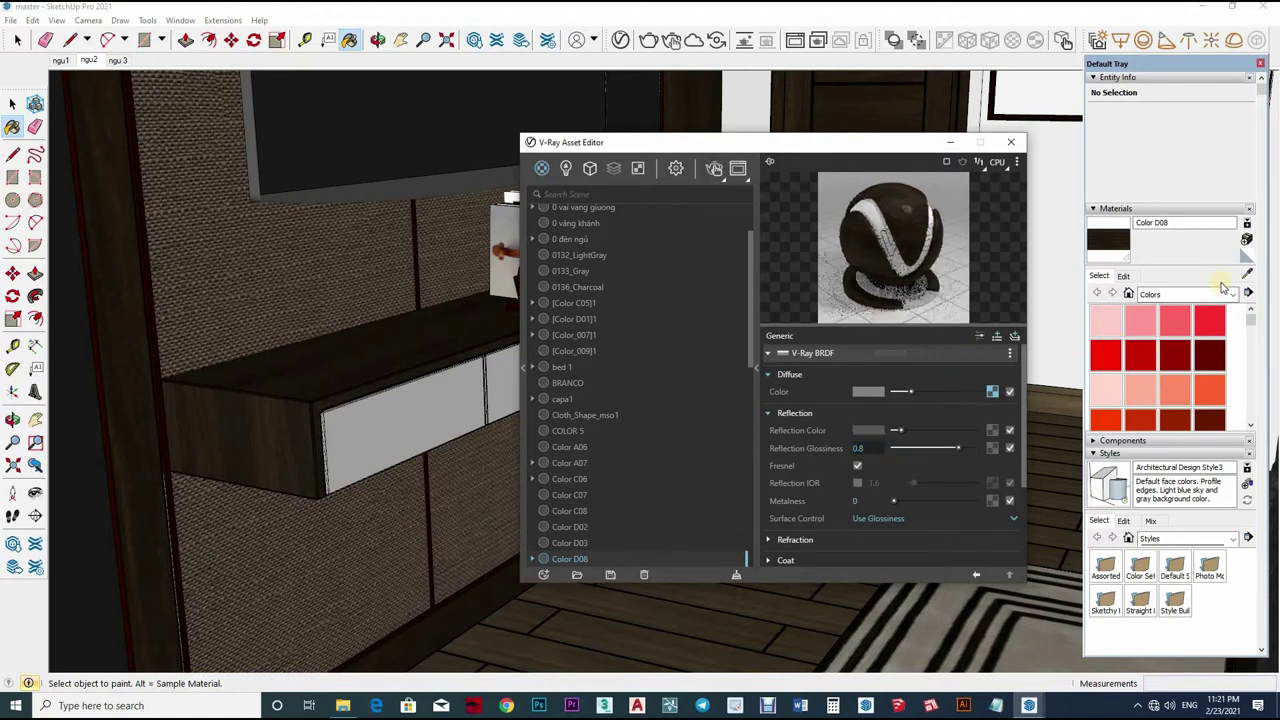
# - Check Color D02's reflection, then give the fabric wall material tela a grey reflection at 0.9 glossiness
pyautogui.keyDown('alt'); pyautogui.click(397, 430); pyautogui.keyUp('alt')
pyautogui.moveTo(397, 430); pyautogui.dragTo(734, 443, button='middle')
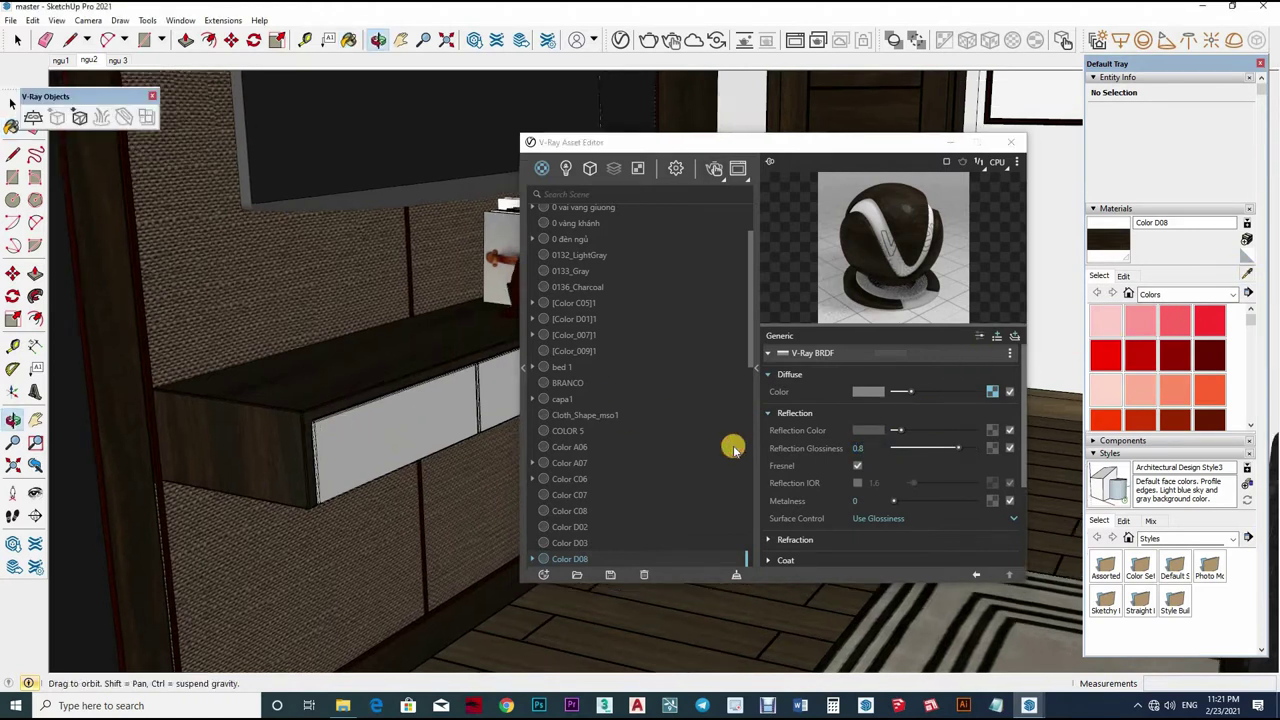
pyautogui.click(897, 430)
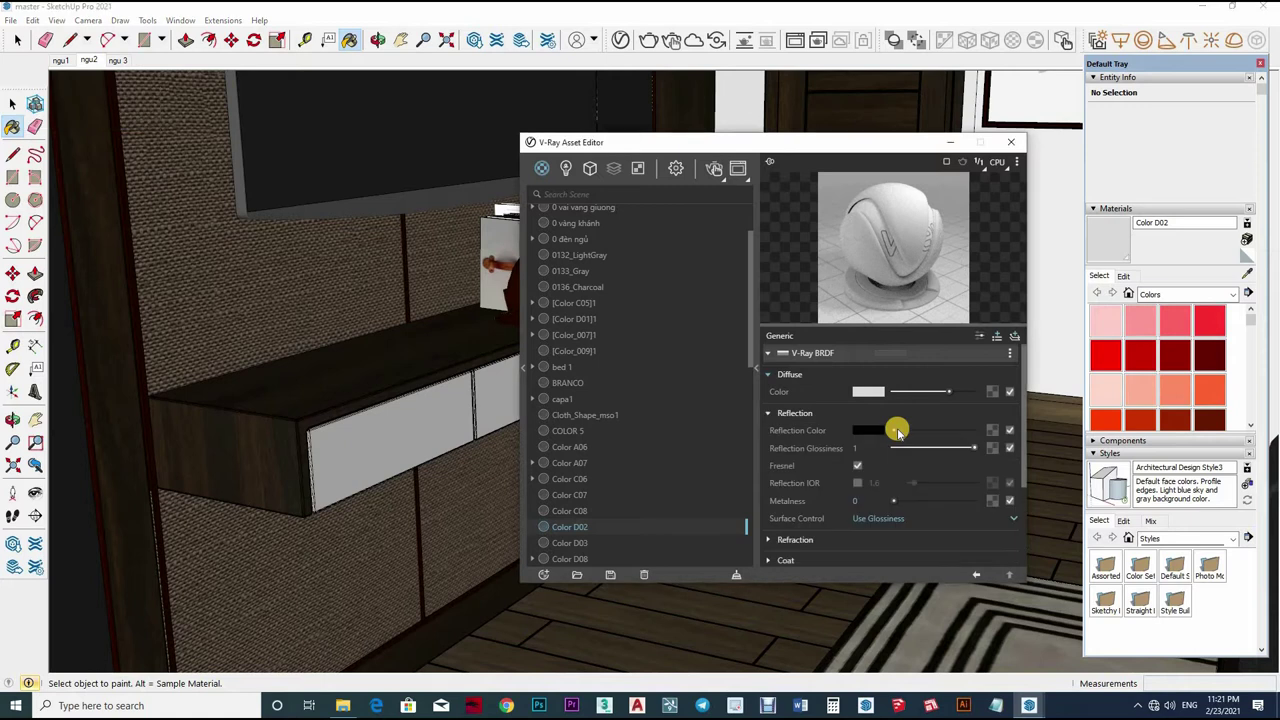
pyautogui.keyDown('alt'); pyautogui.click(289, 520); pyautogui.keyUp('alt')
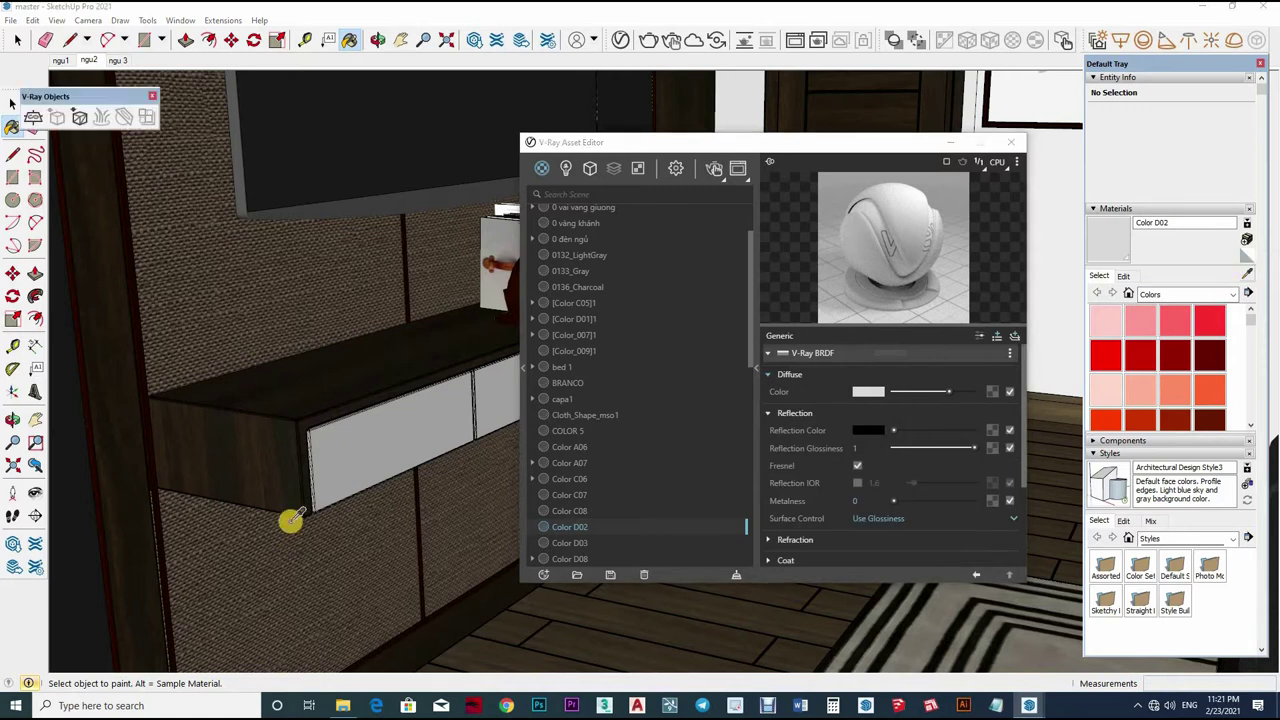
pyautogui.moveTo(289, 520); pyautogui.dragTo(340, 280, button='middle')
pyautogui.click(877, 417)
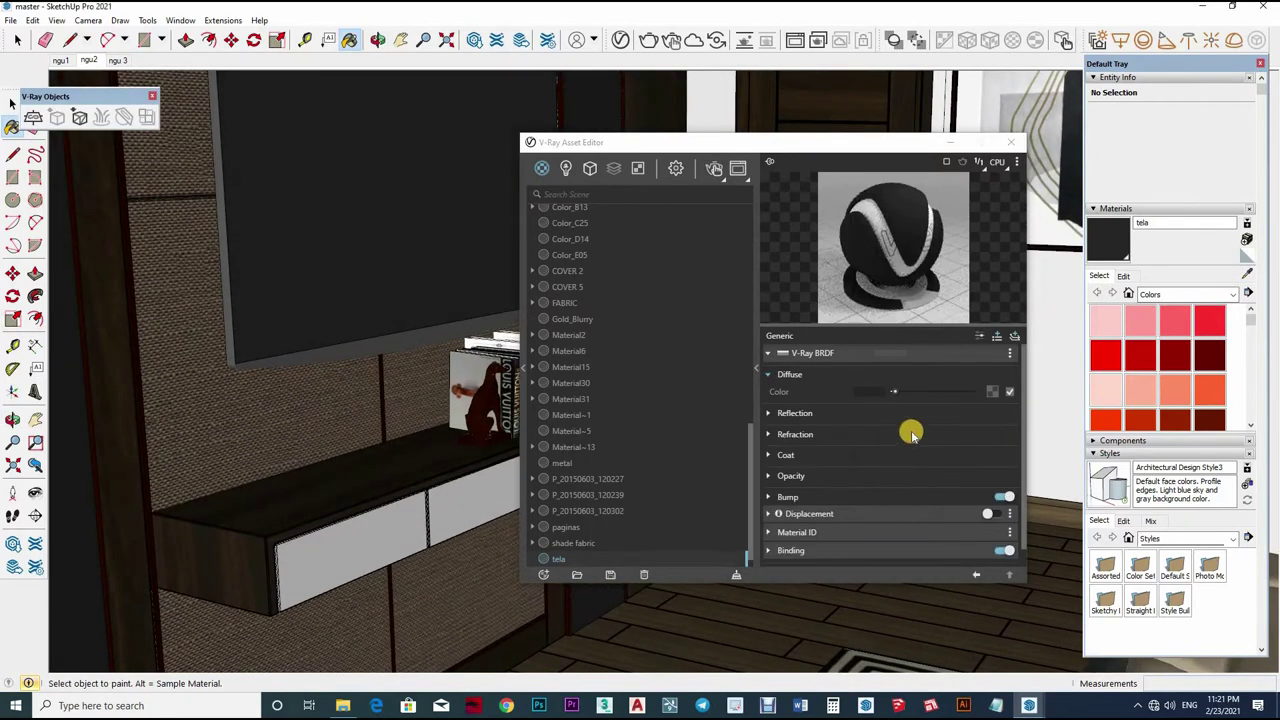
pyautogui.moveTo(905, 435); pyautogui.dragTo(909, 430)
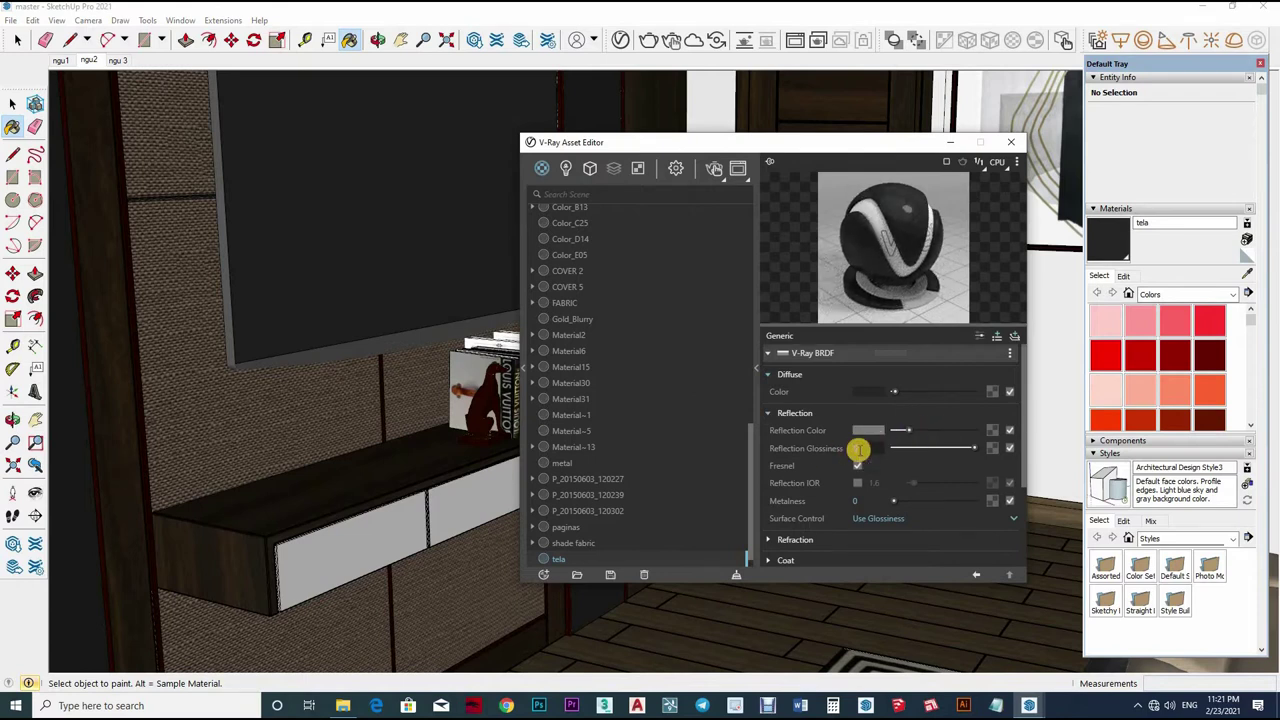
pyautogui.press('Return')
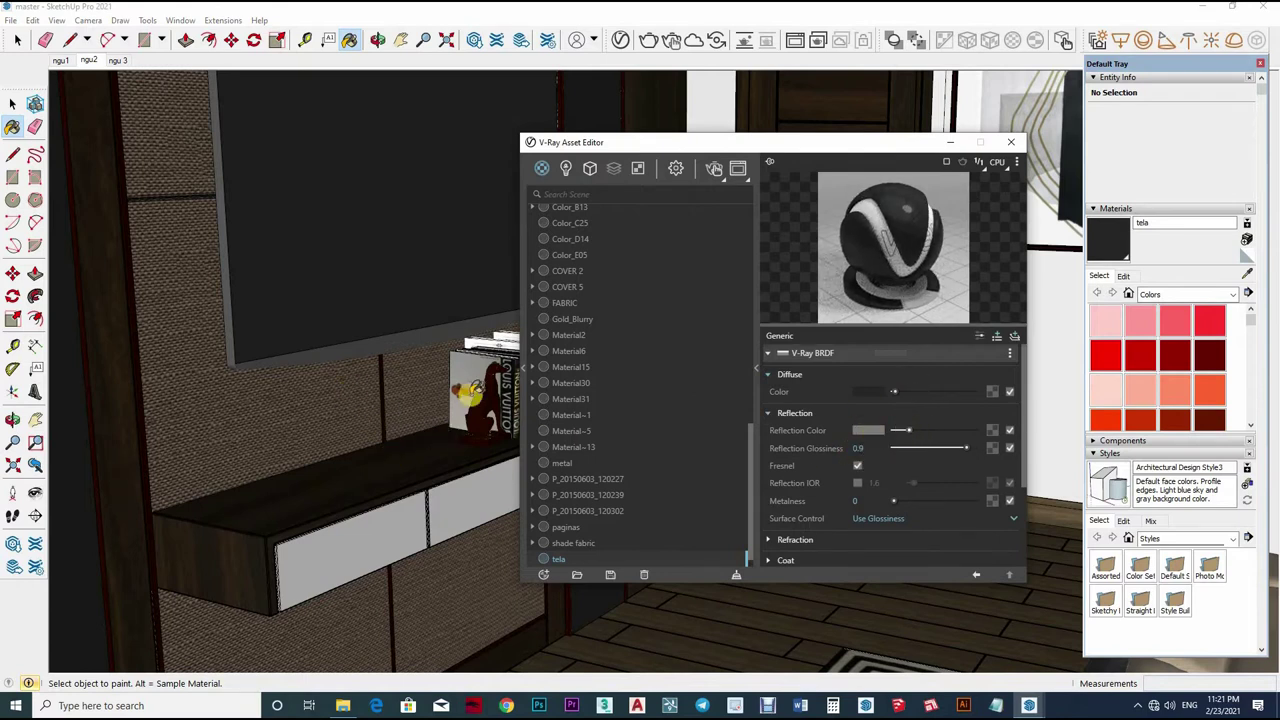
pyautogui.moveTo(470, 395); pyautogui.dragTo(406, 412, button='middle')
pyautogui.keyDown('alt'); pyautogui.click(443, 406); pyautogui.keyUp('alt')
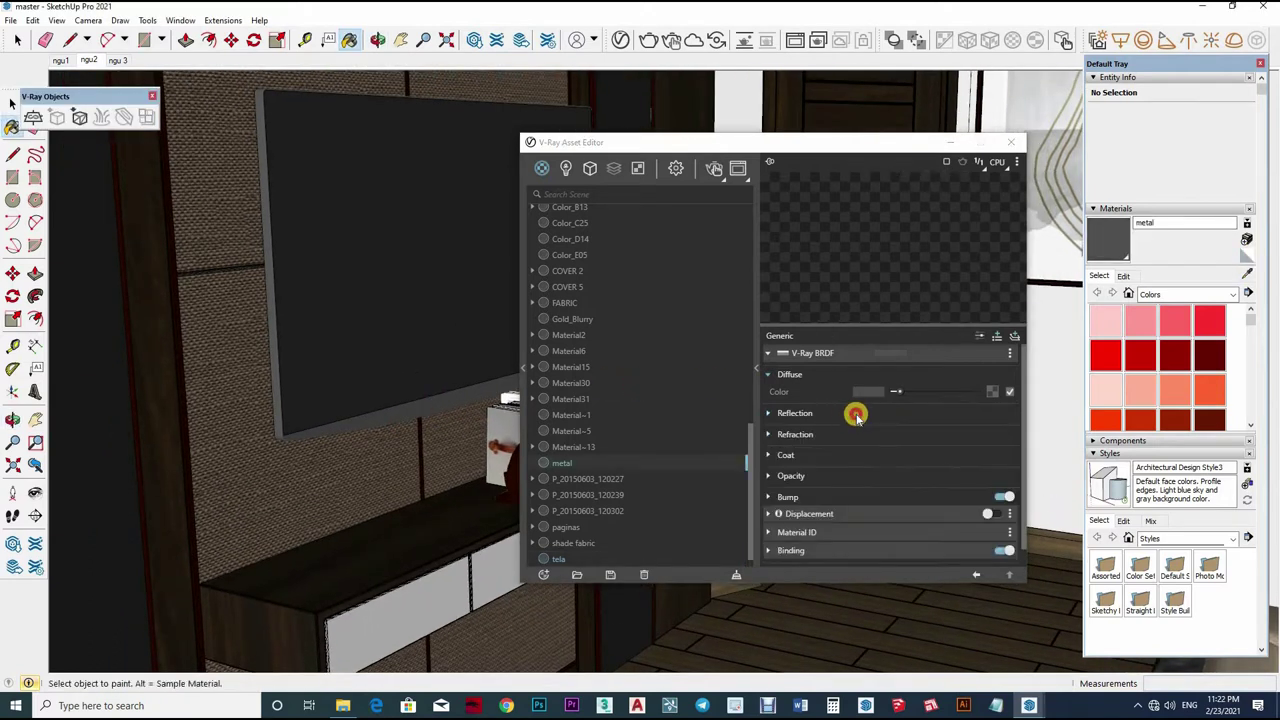
# - Set the metal material's glossiness to 0.9 and give 0 alu den a brighter reflection at 0.8 glossiness
pyautogui.click(856, 415)
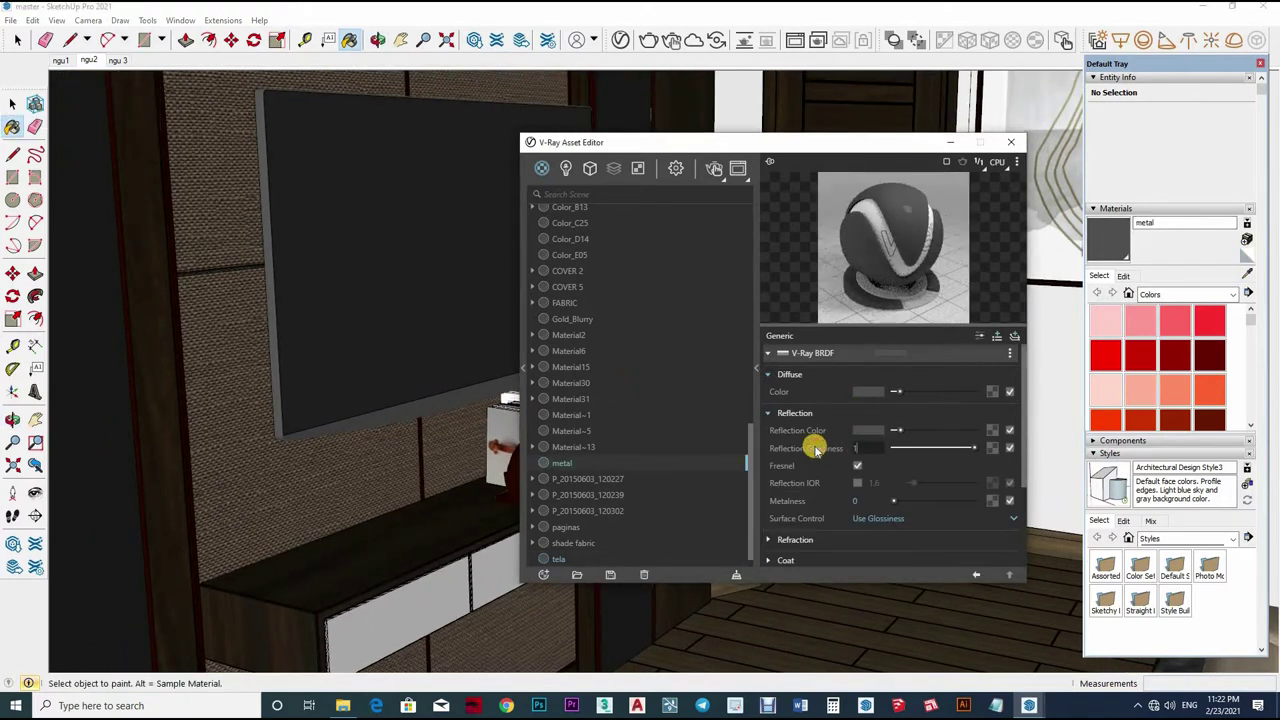
pyautogui.write('0.9')
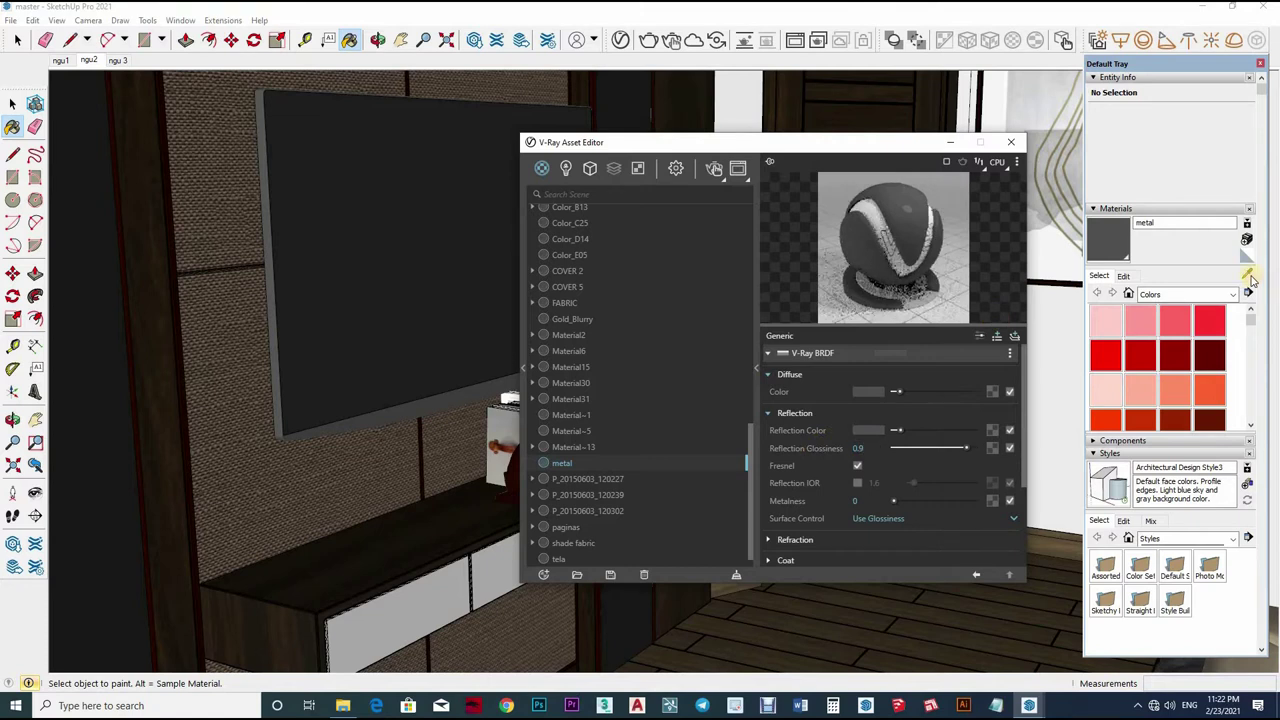
pyautogui.moveTo(181, 316)
pyautogui.mouseDown(button='middle')
pyautogui.moveTo(250, 318)
pyautogui.moveTo(351, 354)
pyautogui.moveTo(294, 357)
pyautogui.mouseUp(button='middle')
pyautogui.keyDown('alt'); pyautogui.click(294, 357); pyautogui.keyUp('alt')
pyautogui.click(890, 415)
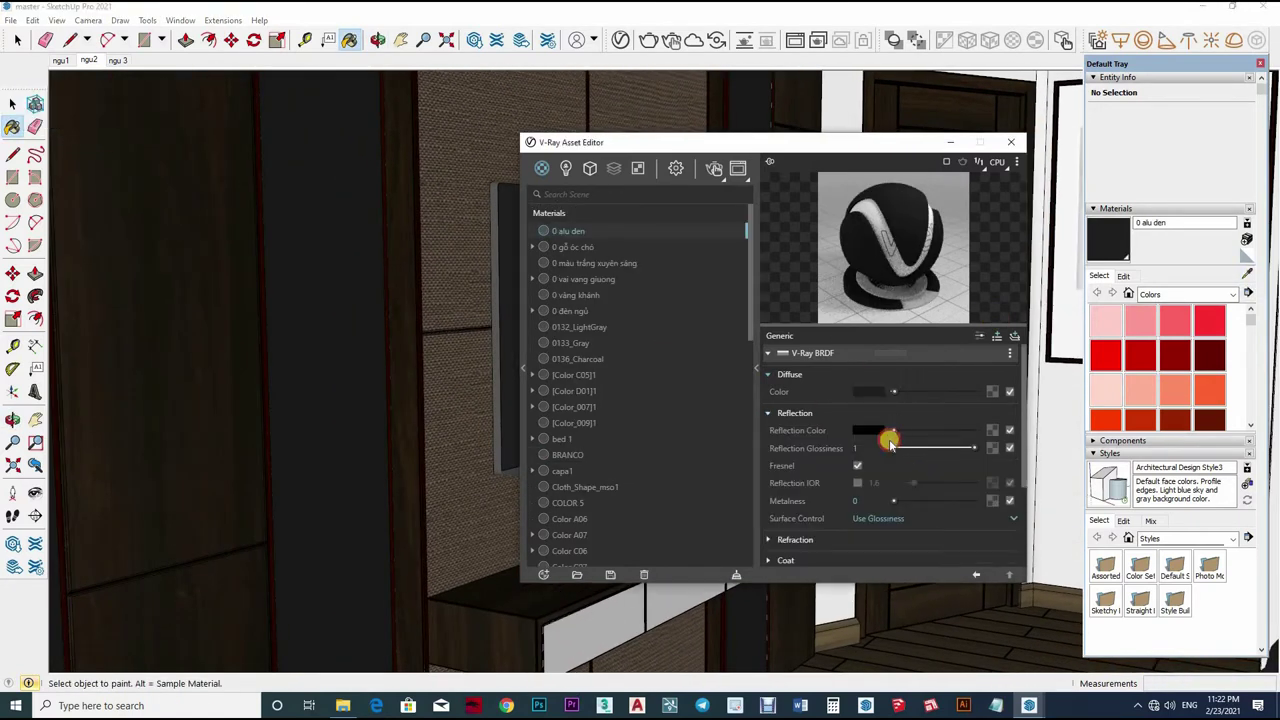
pyautogui.moveTo(903, 430); pyautogui.dragTo(898, 431)
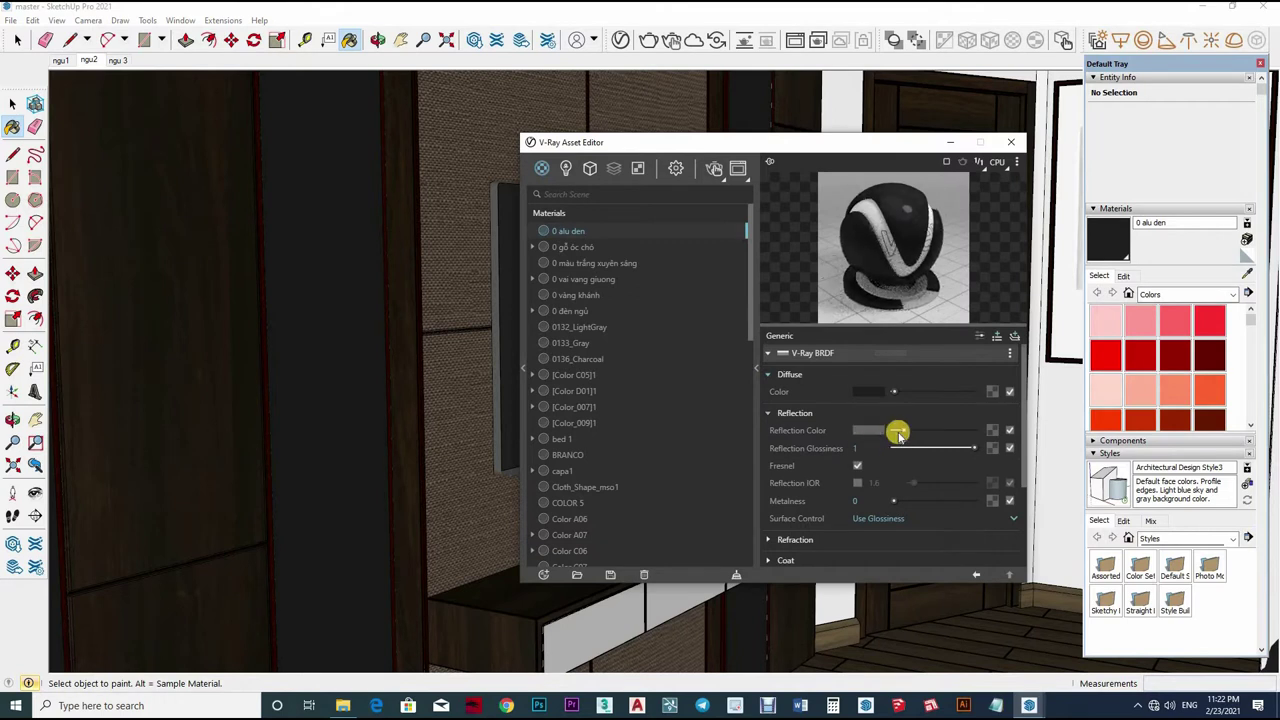
pyautogui.click(829, 450)
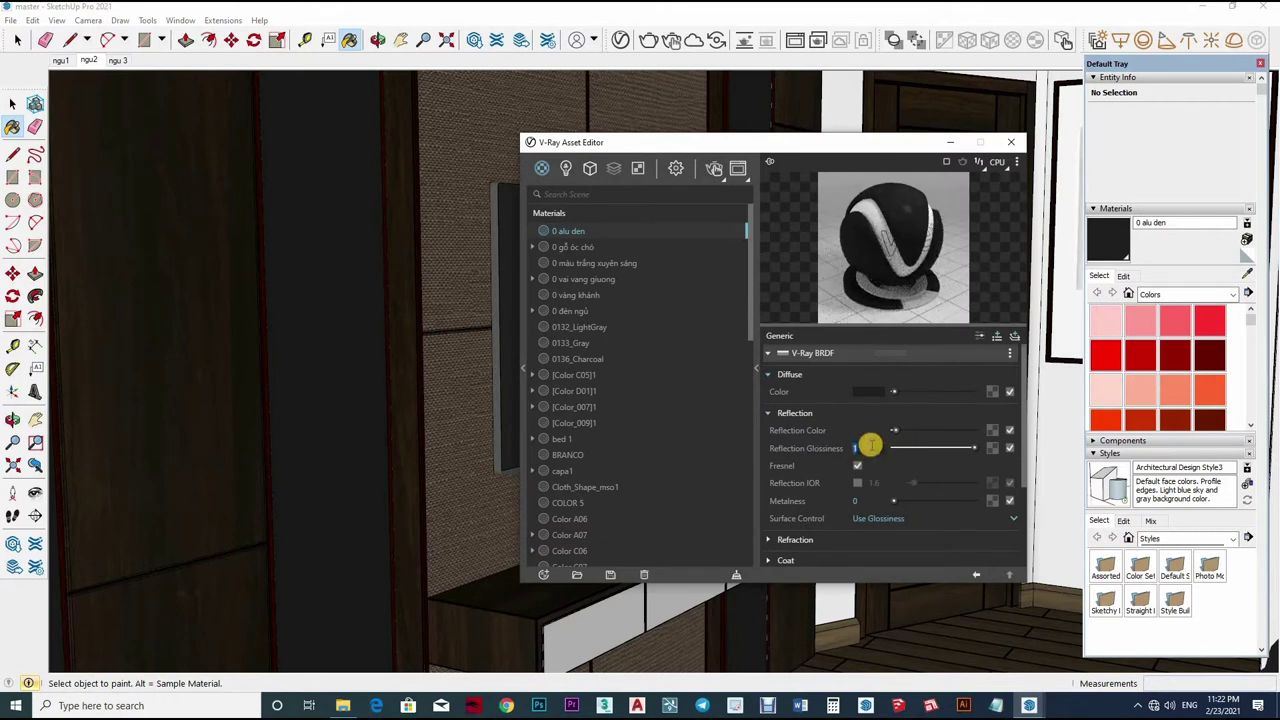
pyautogui.write('0.8')
pyautogui.press('Return')
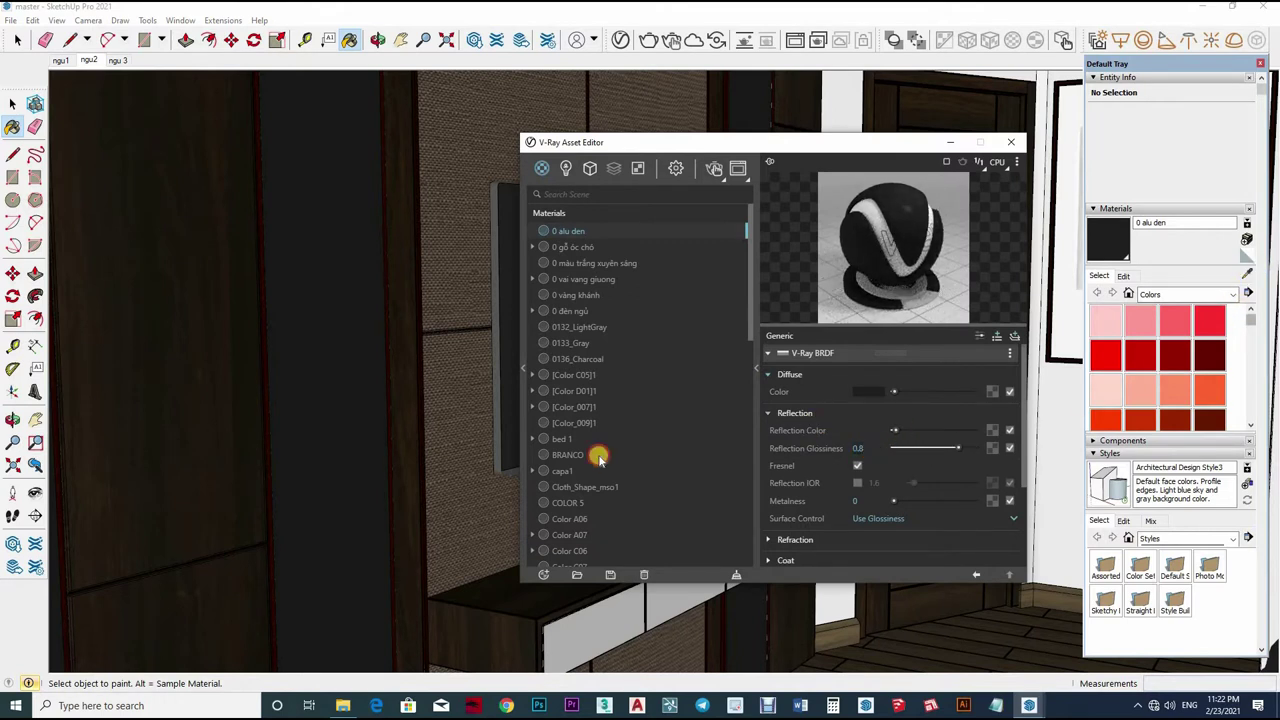
# - Give the painting's Color C06 material a black reflection colour at 0.7 glossiness
pyautogui.moveTo(191, 426)
pyautogui.mouseDown(button='middle')
pyautogui.moveTo(97, 297)
pyautogui.moveTo(409, 360)
pyautogui.moveTo(186, 323)
pyautogui.moveTo(189, 377)
pyautogui.moveTo(309, 409)
pyautogui.mouseUp(button='middle')
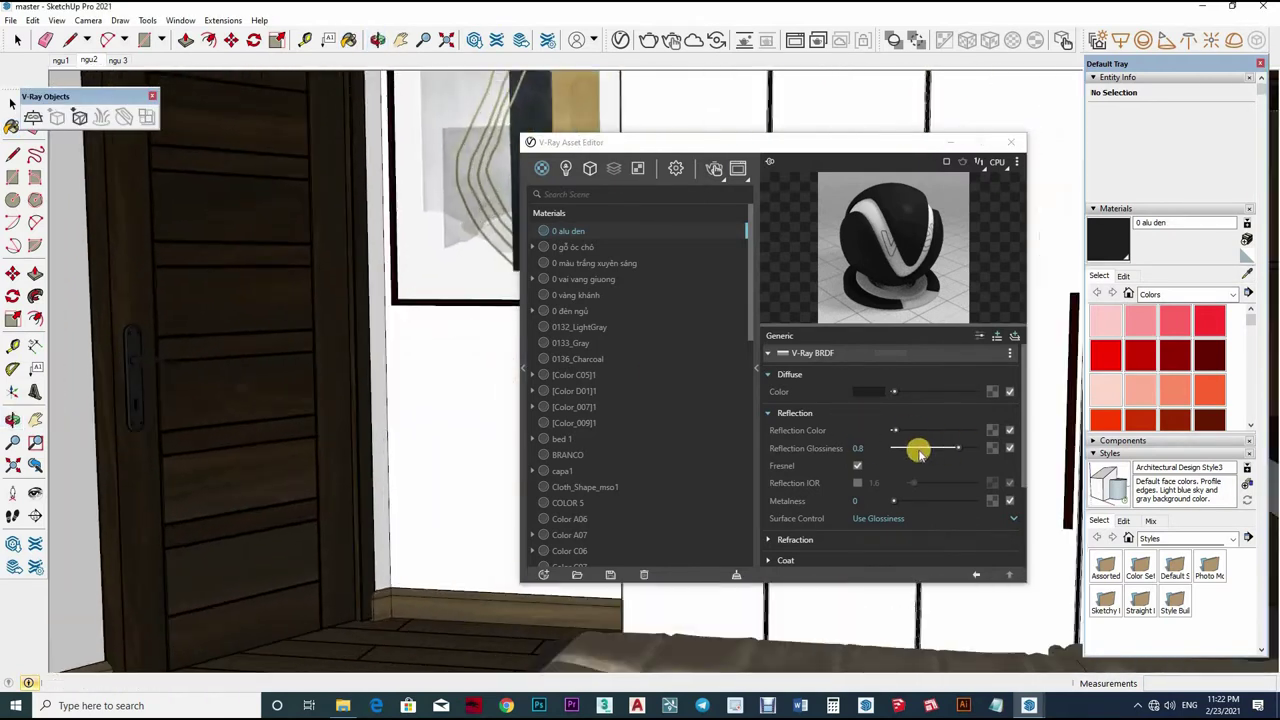
pyautogui.keyDown('alt'); pyautogui.click(288, 393); pyautogui.keyUp('alt')
pyautogui.moveTo(380, 271)
pyautogui.mouseDown(button='middle')
pyautogui.moveTo(374, 357)
pyautogui.moveTo(1234, 186)
pyautogui.moveTo(1252, 272)
pyautogui.mouseUp(button='middle')
pyautogui.keyDown('alt'); pyautogui.click(280, 292); pyautogui.keyUp('alt')
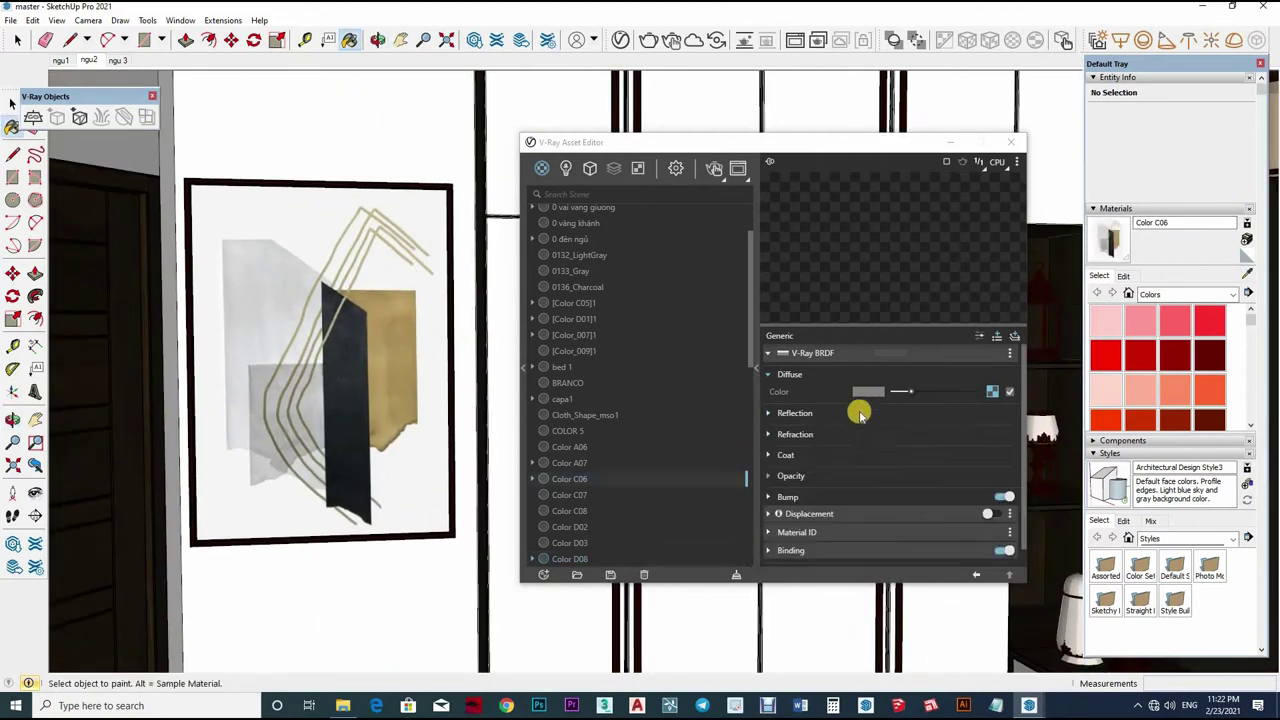
pyautogui.click(900, 415)
pyautogui.doubleClick(878, 450)
pyautogui.write('0.7')
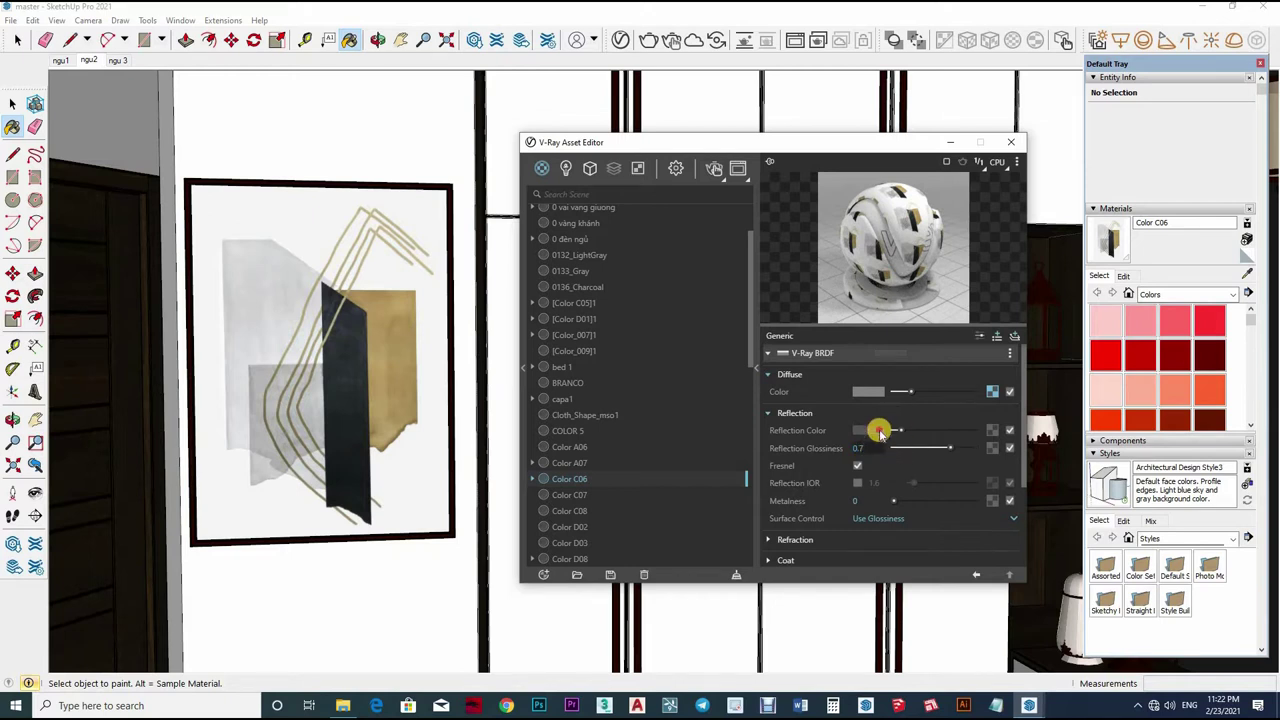
pyautogui.moveTo(880, 432); pyautogui.dragTo(888, 432)
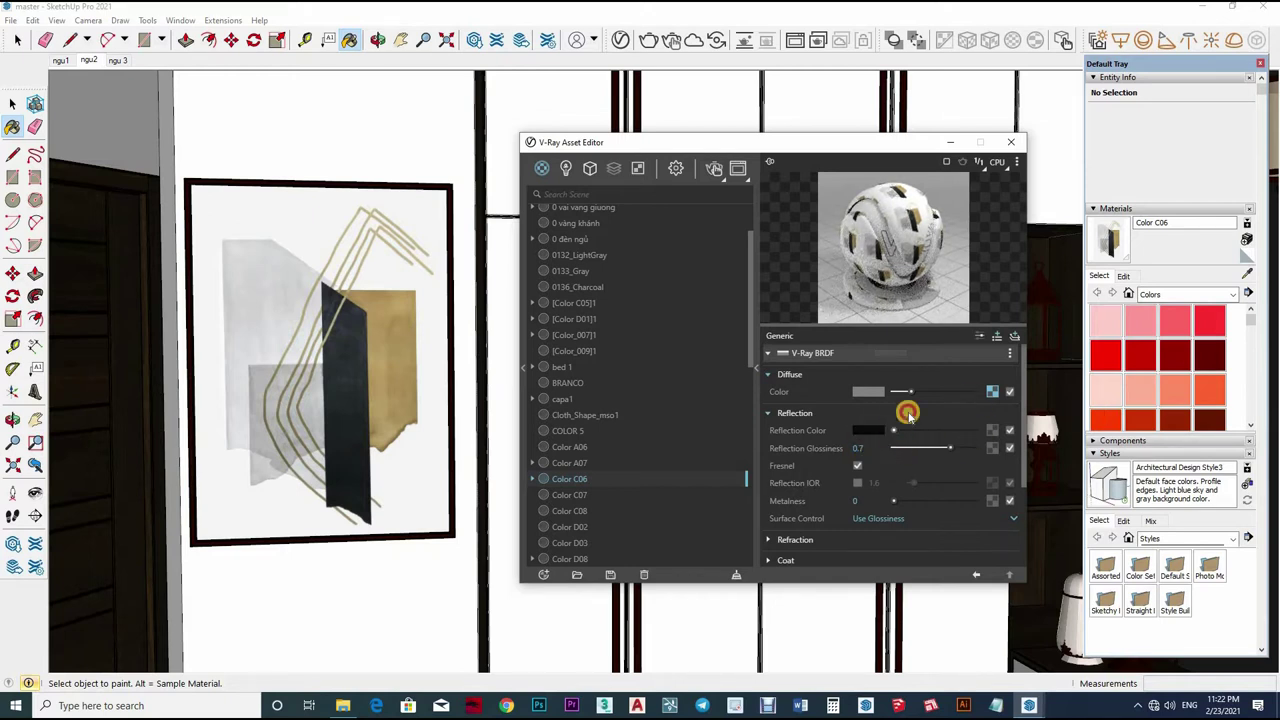
pyautogui.click(1247, 276)
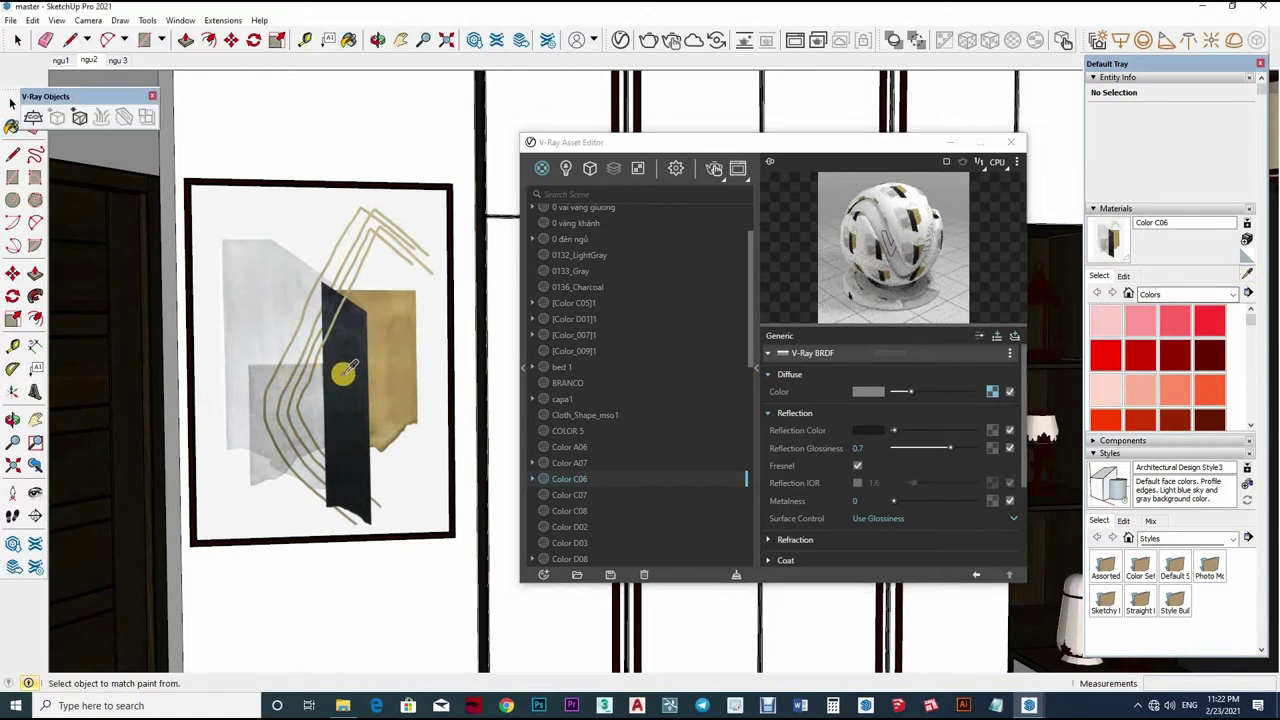
pyautogui.moveTo(343, 371)
pyautogui.mouseDown(button='middle')
pyautogui.moveTo(458, 368)
pyautogui.moveTo(403, 463)
pyautogui.mouseUp(button='middle')
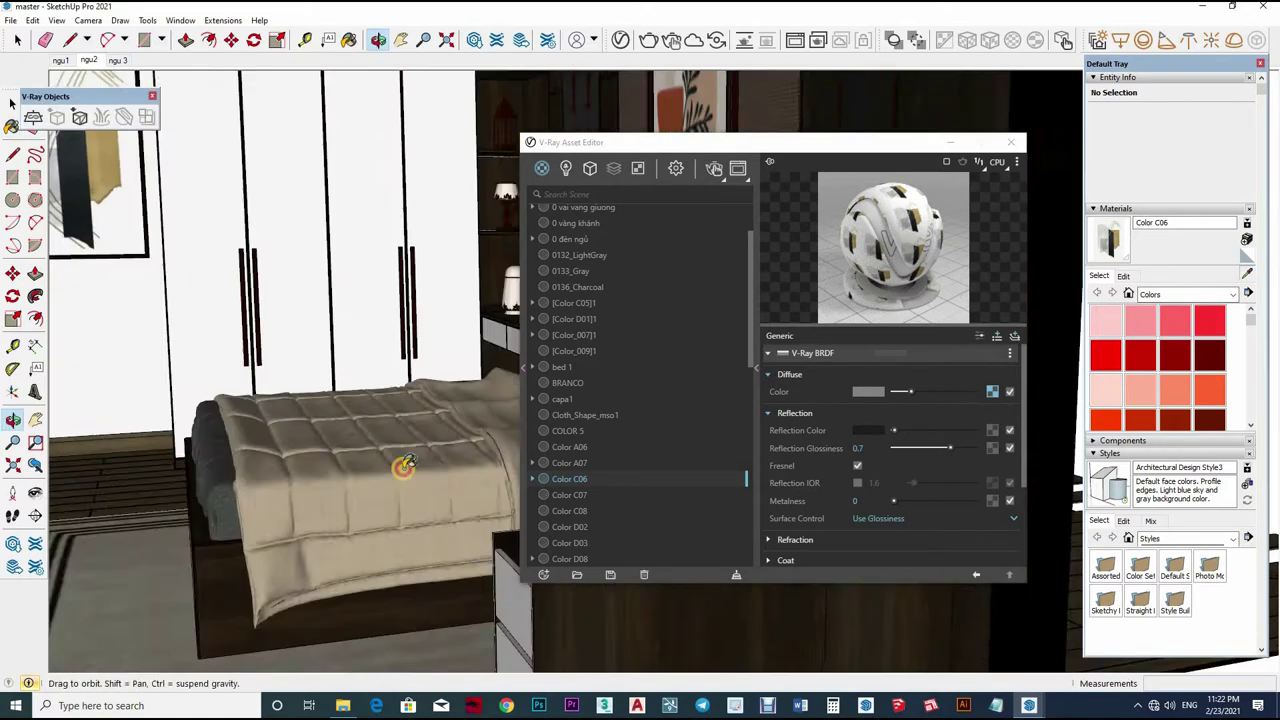
# - Inspect the bed, rug and floor materials, then brighten the lamp shades' Material~5 reflection colour
pyautogui.click(403, 463)
pyautogui.click(889, 418)
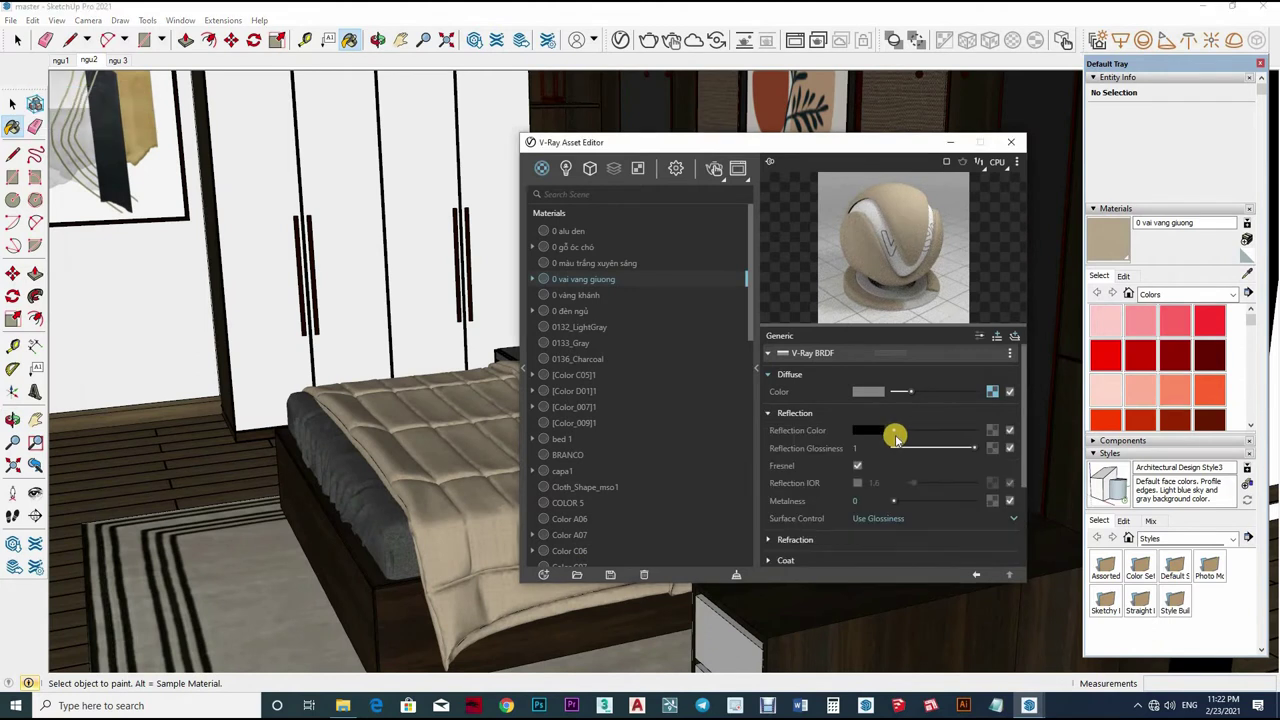
pyautogui.keyDown('alt'); pyautogui.click(309, 503); pyautogui.keyUp('alt')
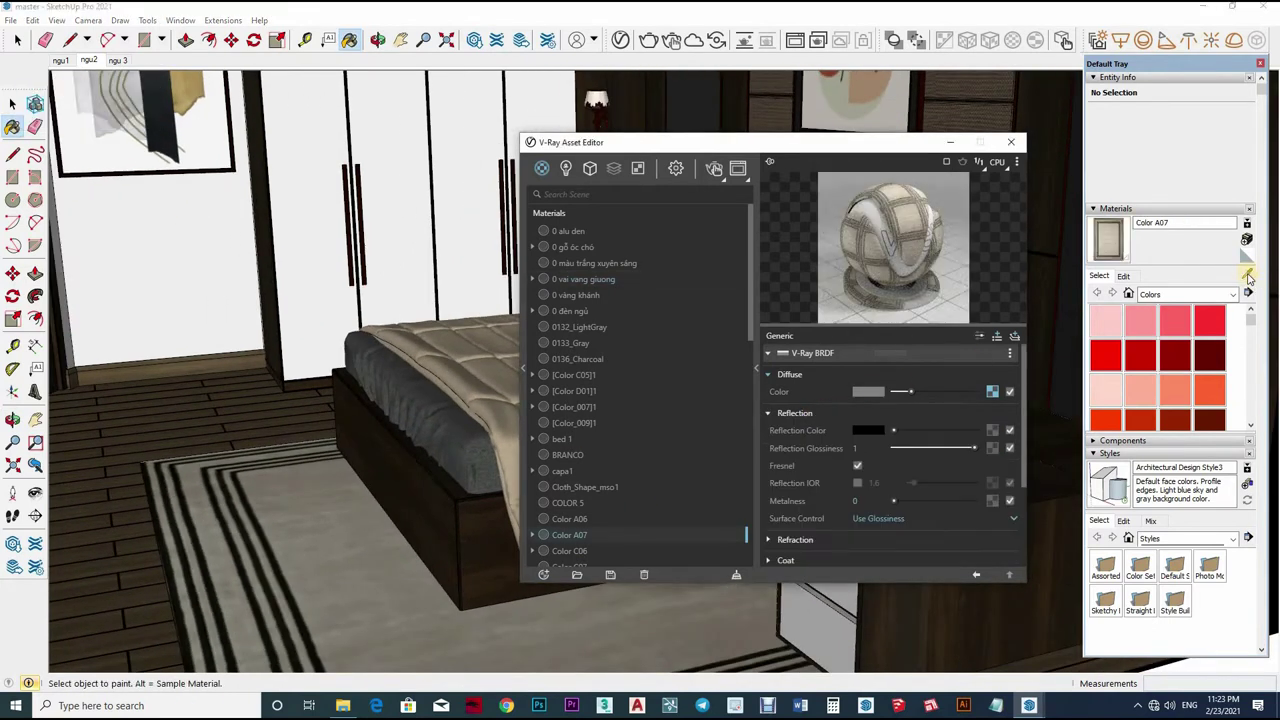
pyautogui.moveTo(443, 428)
pyautogui.mouseDown(button='middle')
pyautogui.moveTo(704, 438)
pyautogui.moveTo(871, 423)
pyautogui.mouseUp(button='middle')
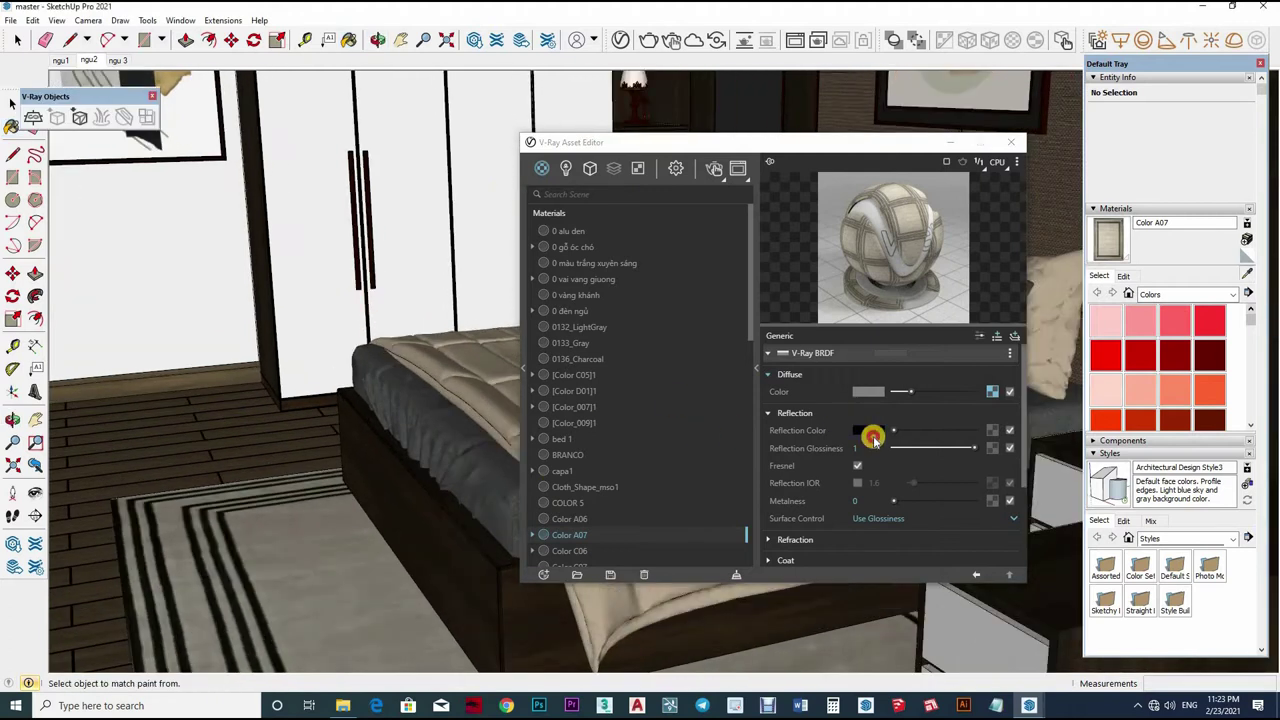
pyautogui.click(573, 374)
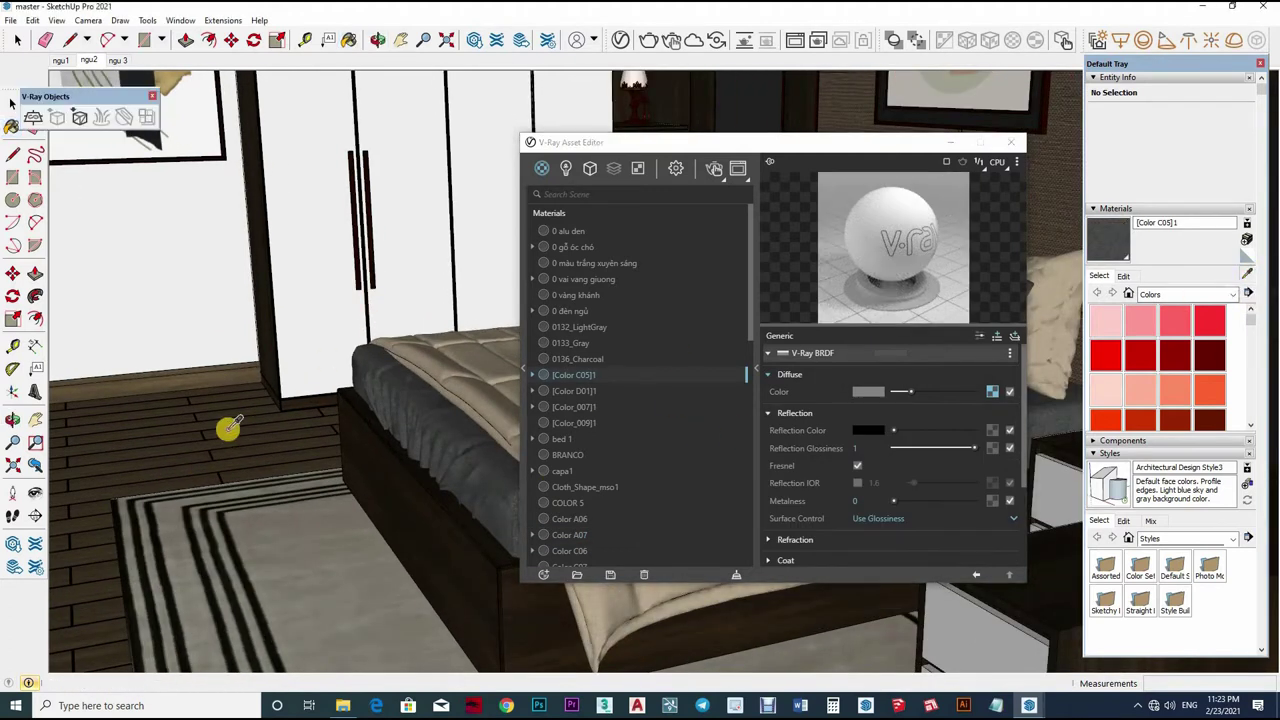
pyautogui.moveTo(226, 429)
pyautogui.mouseDown(button='middle')
pyautogui.moveTo(363, 423)
pyautogui.moveTo(366, 366)
pyautogui.moveTo(873, 413)
pyautogui.mouseUp(button='middle')
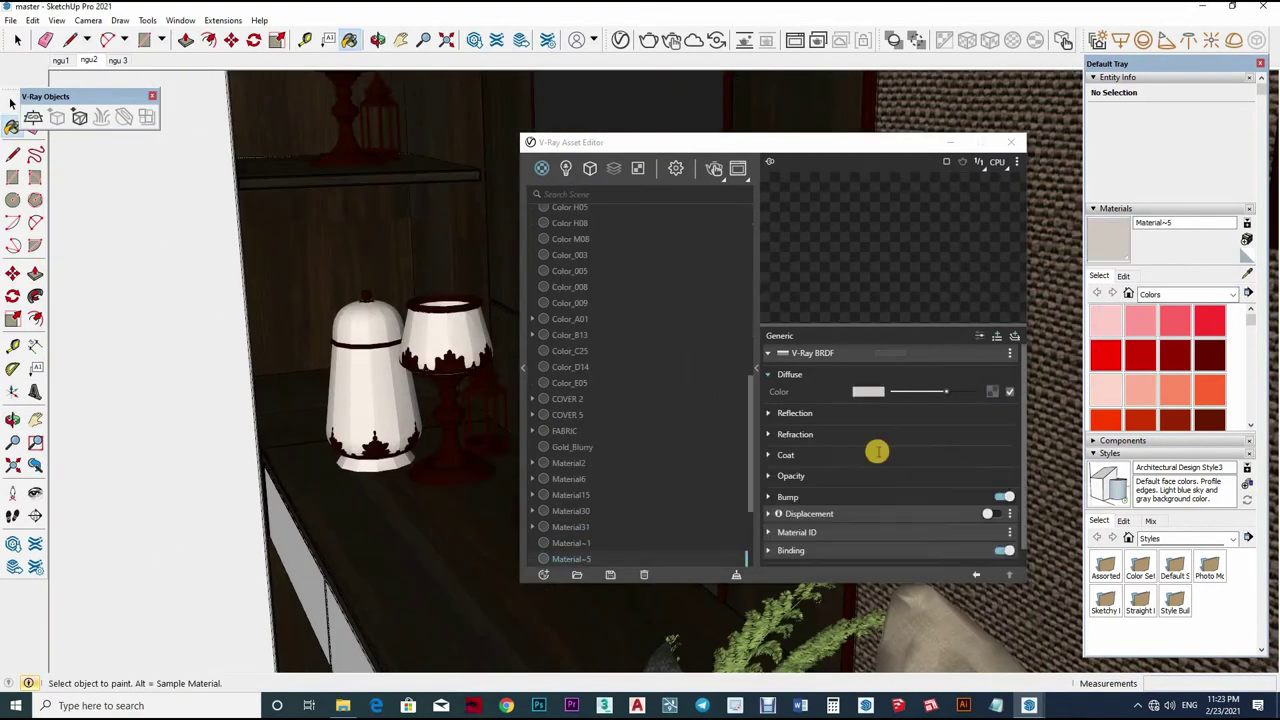
pyautogui.moveTo(907, 437); pyautogui.dragTo(910, 430)
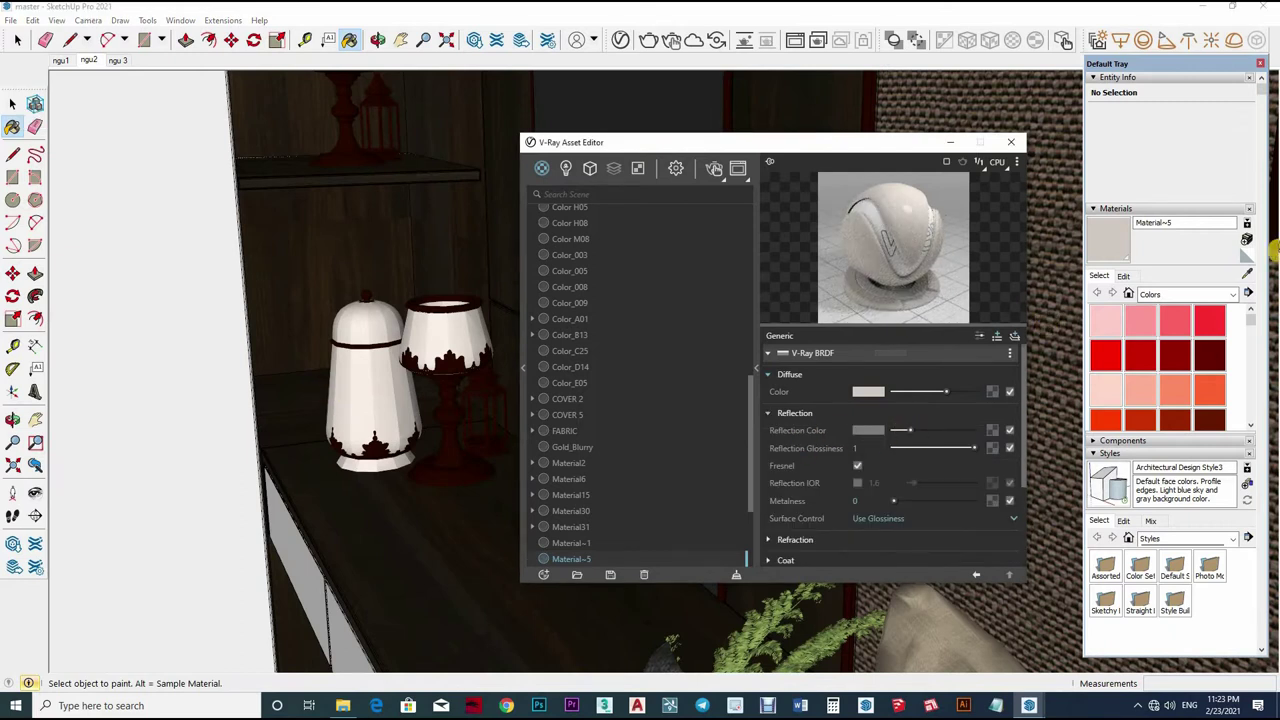
# - Set the lamp base's 0 vàng khánh reflection glossiness to 0.9
pyautogui.keyDown('alt'); pyautogui.click(399, 392); pyautogui.keyUp('alt')
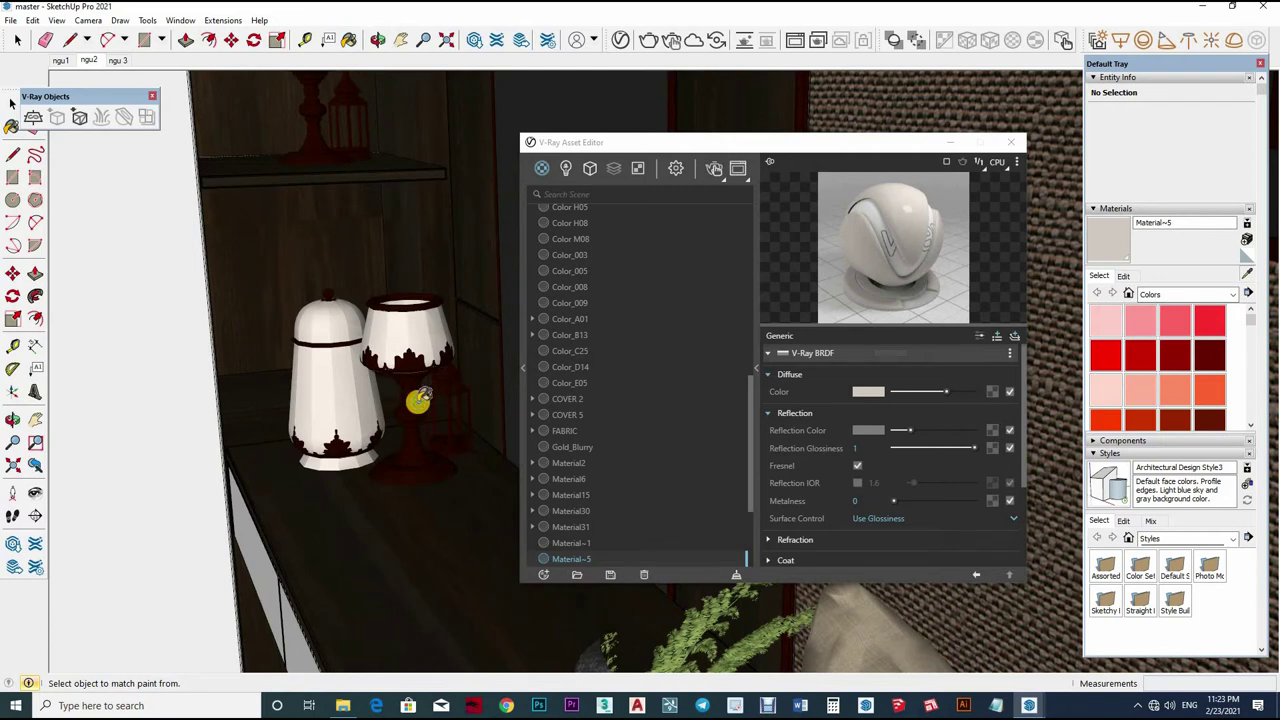
pyautogui.keyDown('alt'); pyautogui.click(417, 418); pyautogui.keyUp('alt')
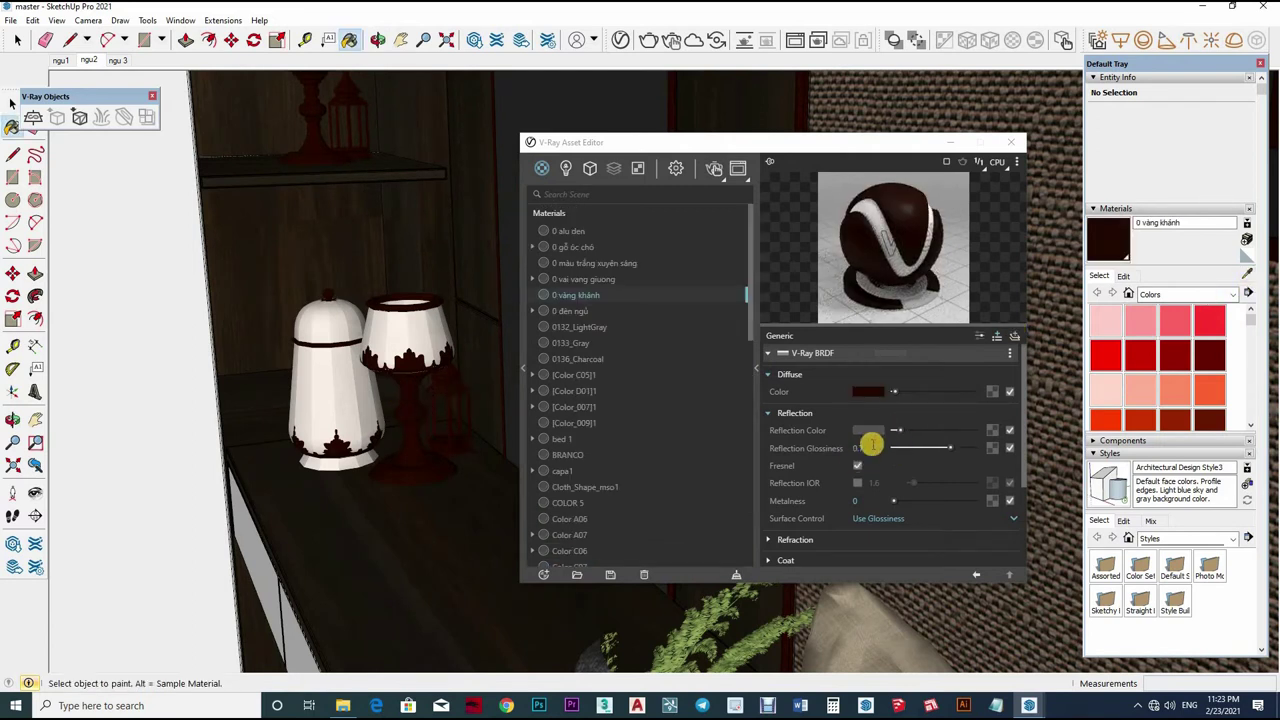
pyautogui.click(868, 450)
pyautogui.write('0.9')
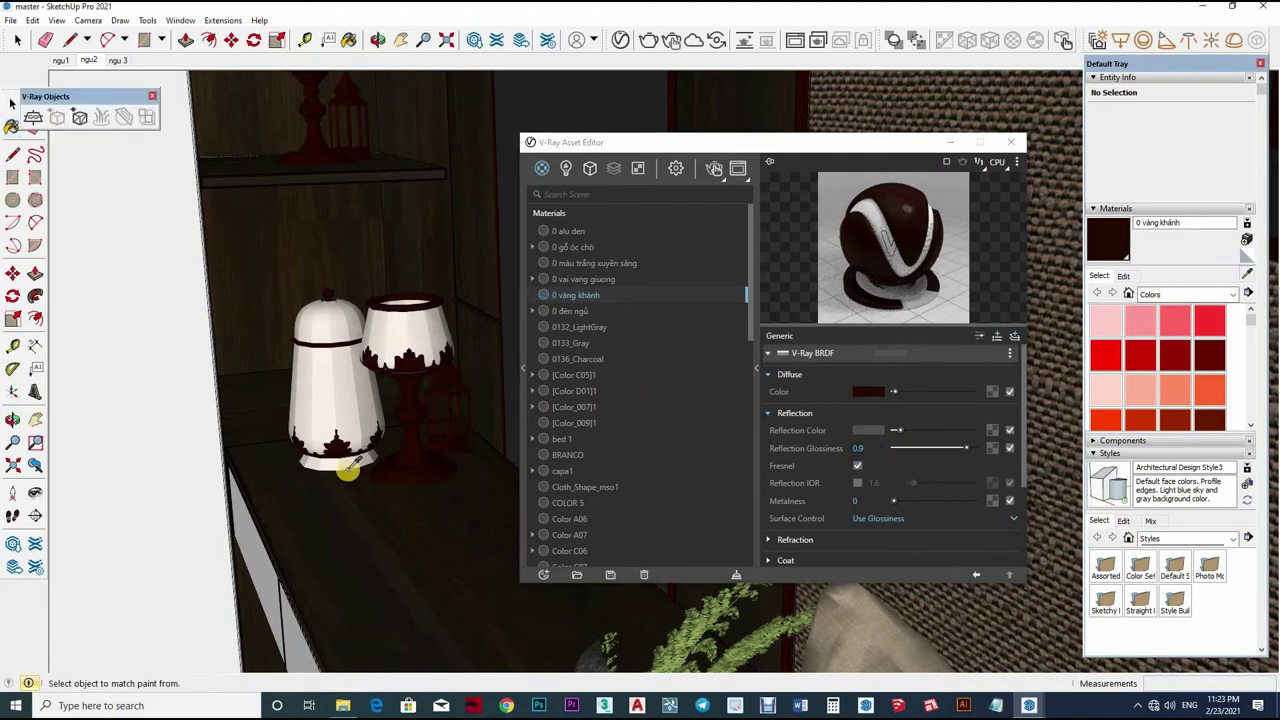
# - Raise the wall sconce shade material's reflection colour to grey
pyautogui.moveTo(343, 471)
pyautogui.mouseDown(button='middle')
pyautogui.moveTo(300, 420)
pyautogui.moveTo(329, 380)
pyautogui.moveTo(357, 450)
pyautogui.moveTo(380, 309)
pyautogui.moveTo(409, 263)
pyautogui.moveTo(880, 403)
pyautogui.mouseUp(button='middle')
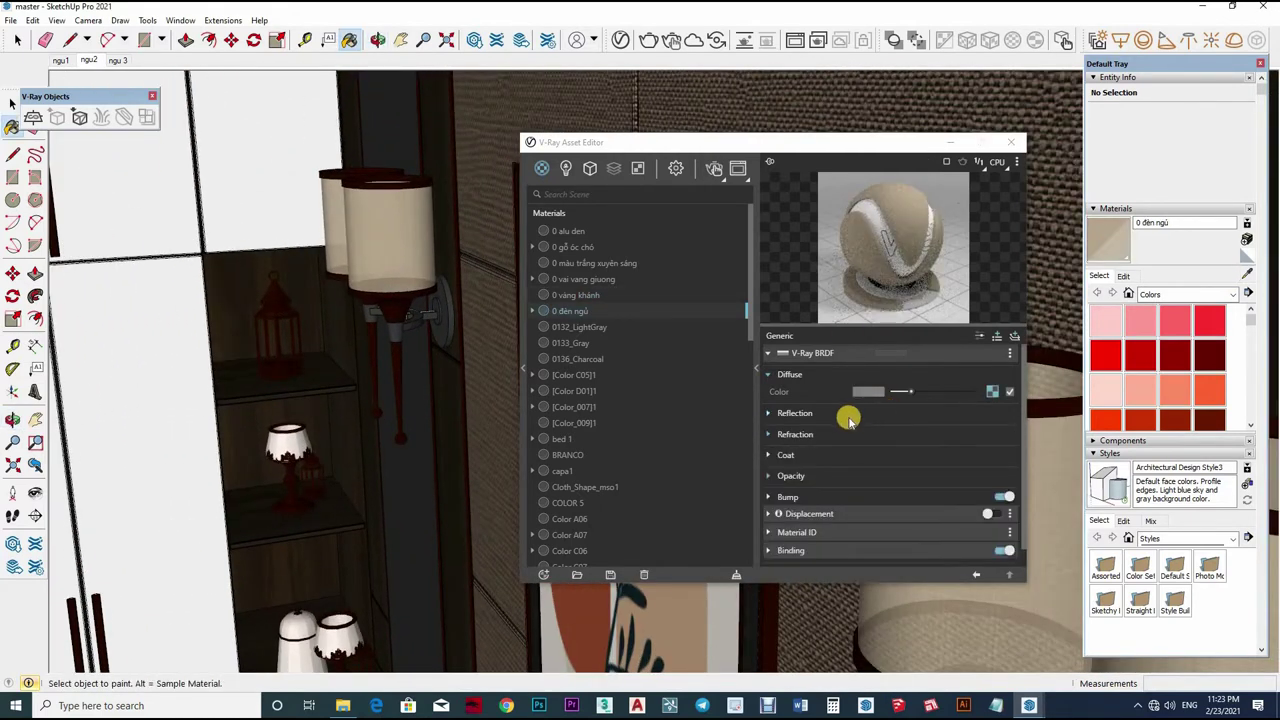
pyautogui.click(900, 416)
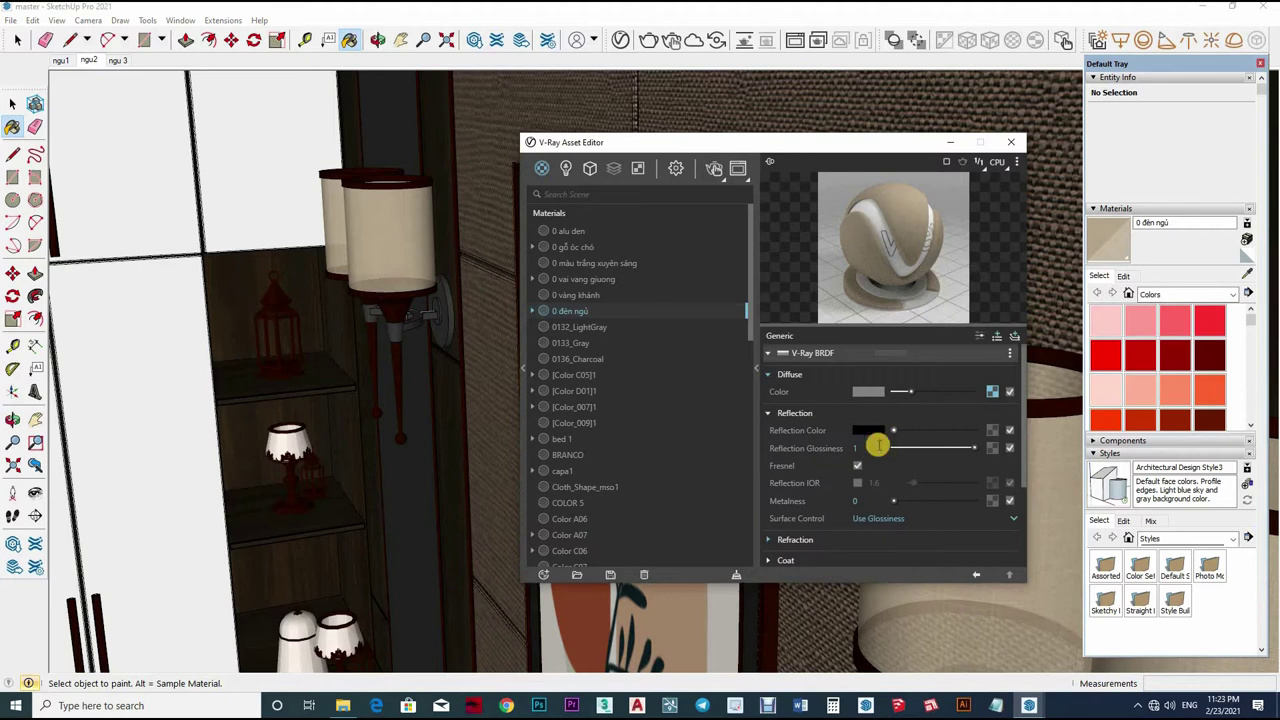
pyautogui.moveTo(904, 434); pyautogui.dragTo(896, 431)
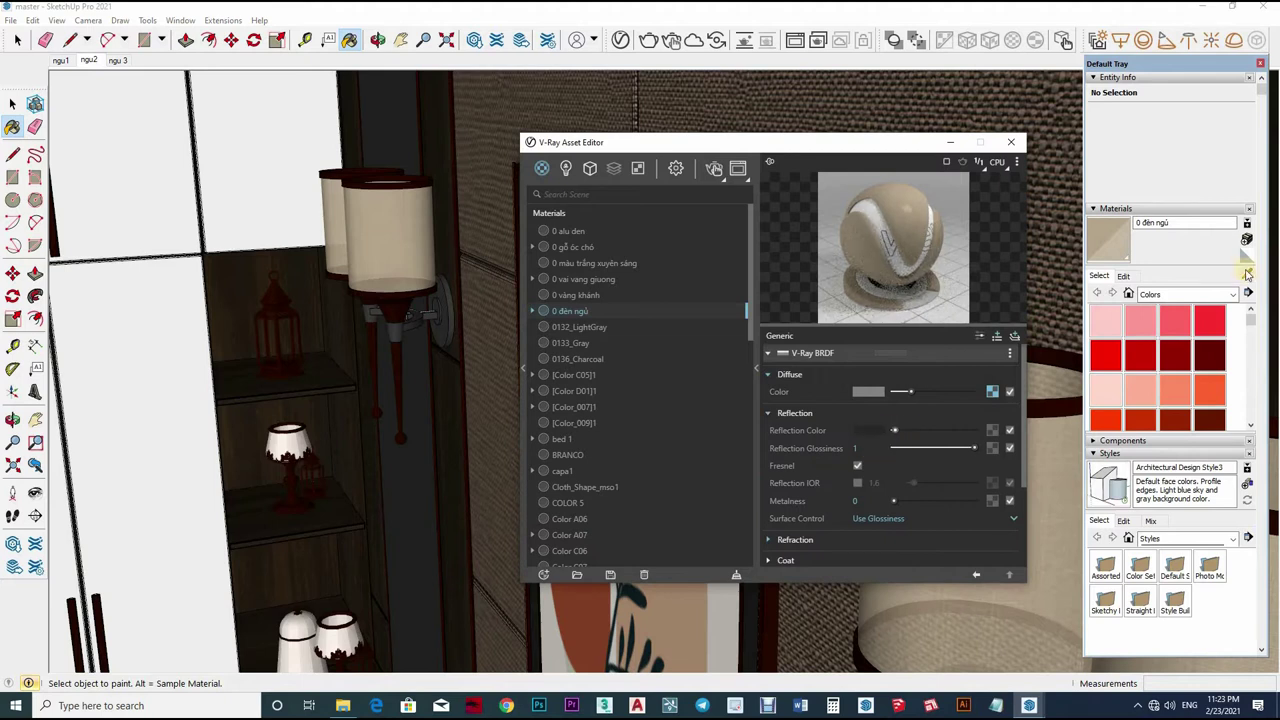
pyautogui.moveTo(337, 306)
pyautogui.mouseDown(button='middle')
pyautogui.moveTo(491, 274)
pyautogui.moveTo(422, 257)
pyautogui.mouseUp(button='middle')
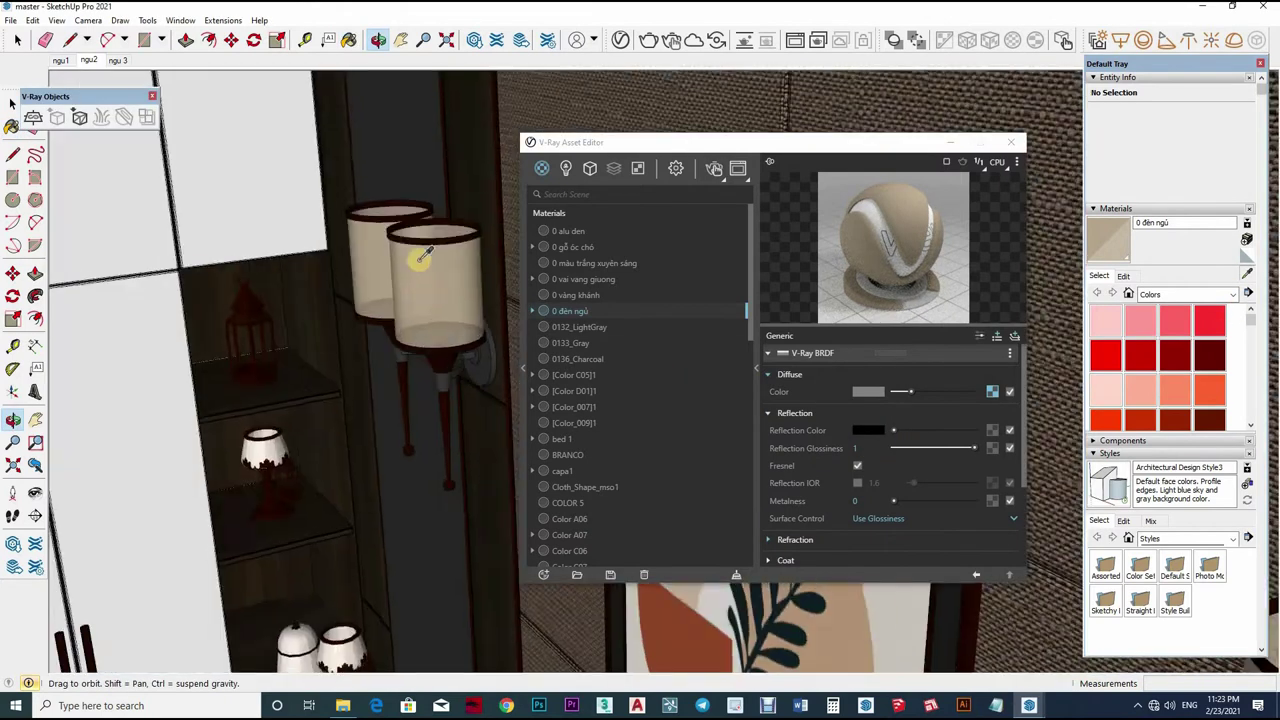
pyautogui.scroll(2, 480, 406)
pyautogui.scroll(3, 400, 394)
pyautogui.scroll(2, 423, 509)
pyautogui.scroll(2, 417, 469)
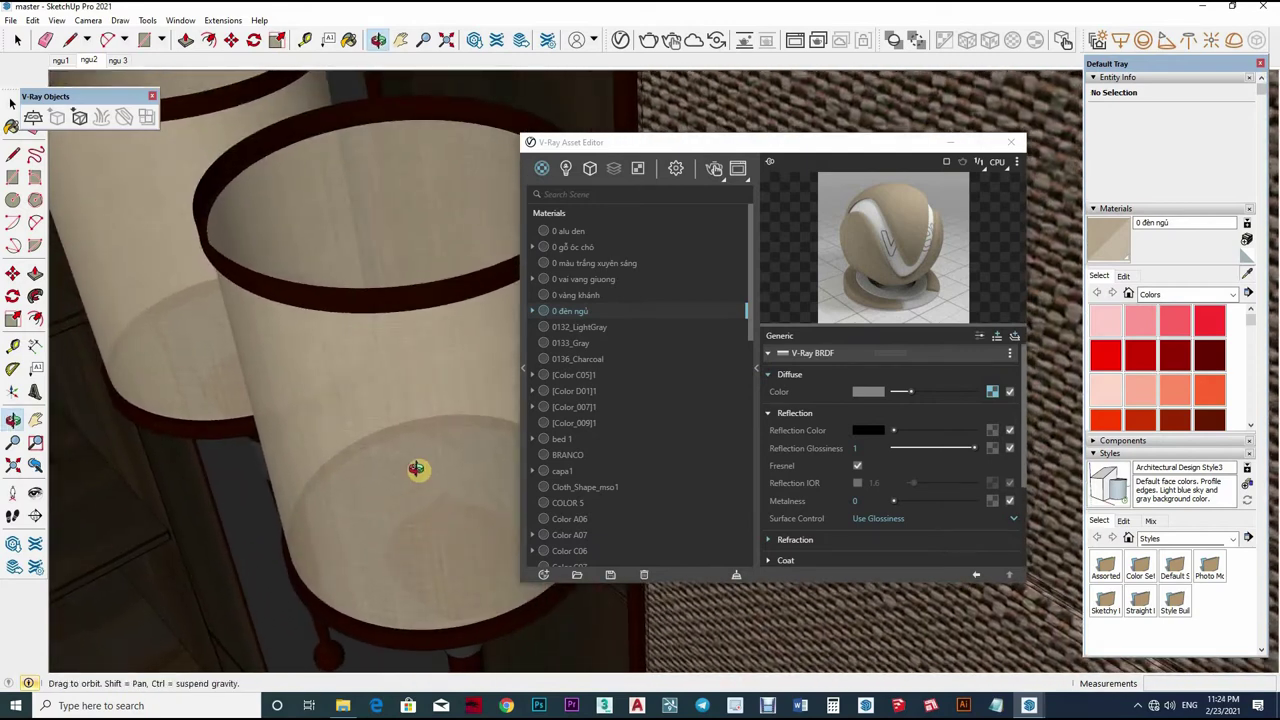
pyautogui.scroll(3, 331, 423)
pyautogui.scroll(-3, 305, 310)
# - In the ngu 3 scene, paint the ceiling light's inner disc bright green
pyautogui.click(377, 40)
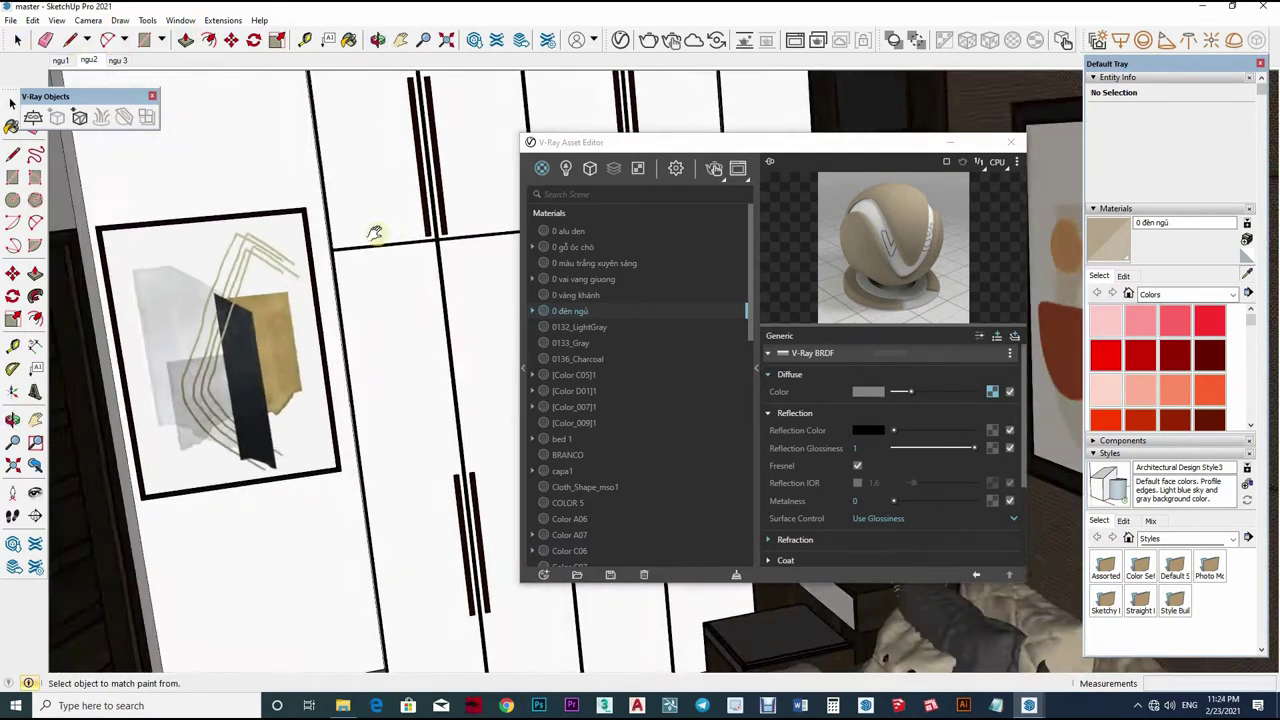
pyautogui.moveTo(374, 233)
pyautogui.mouseDown(button='middle')
pyautogui.moveTo(300, 263)
pyautogui.moveTo(357, 251)
pyautogui.moveTo(371, 146)
pyautogui.moveTo(435, 248)
pyautogui.moveTo(354, 423)
pyautogui.moveTo(362, 412)
pyautogui.moveTo(800, 420)
pyautogui.mouseUp(button='middle')
pyautogui.click(433, 256)
pyautogui.press('space')
pyautogui.click(420, 256)
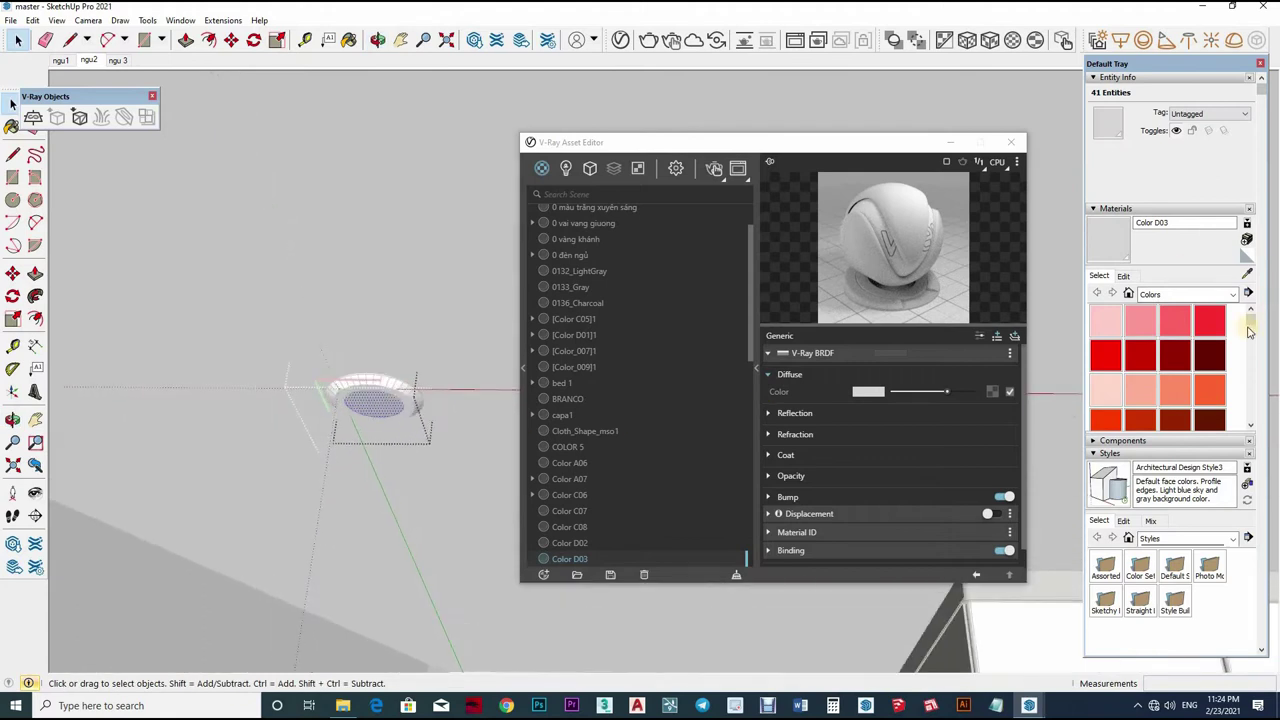
pyautogui.scroll(-3, 1203, 350)
pyautogui.click(1208, 350)
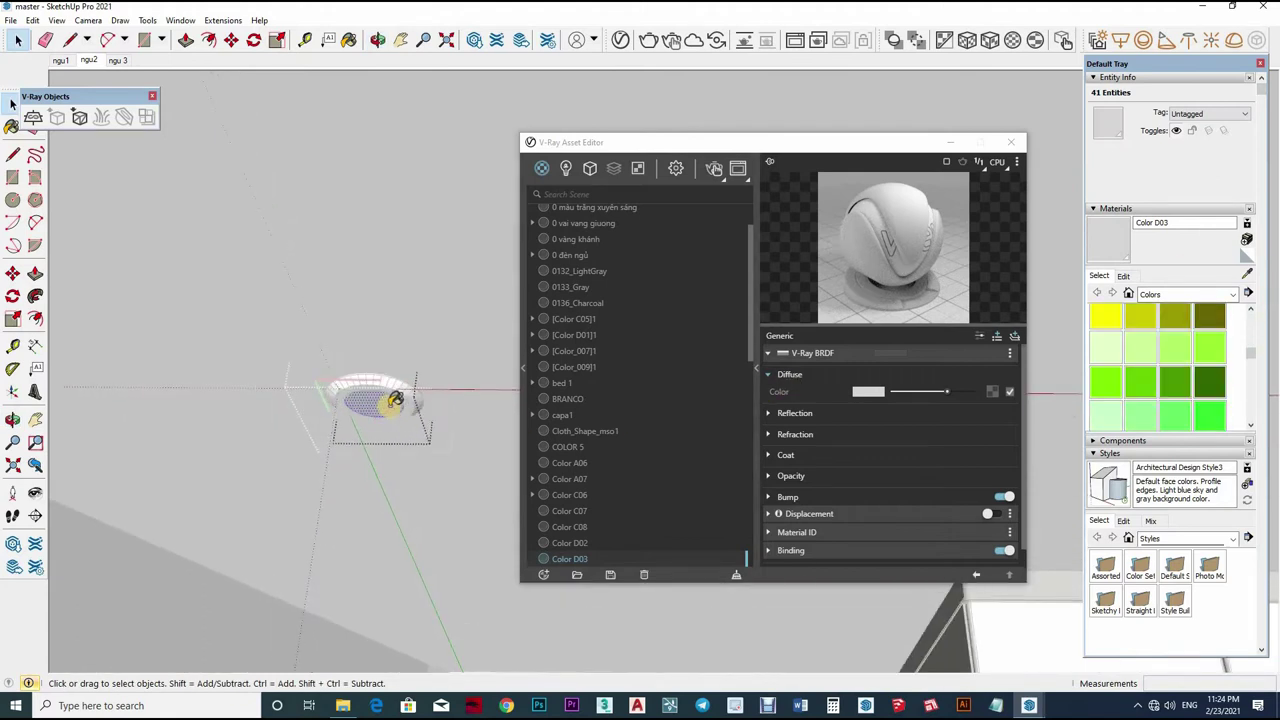
pyautogui.click(400, 405)
pyautogui.press('space')
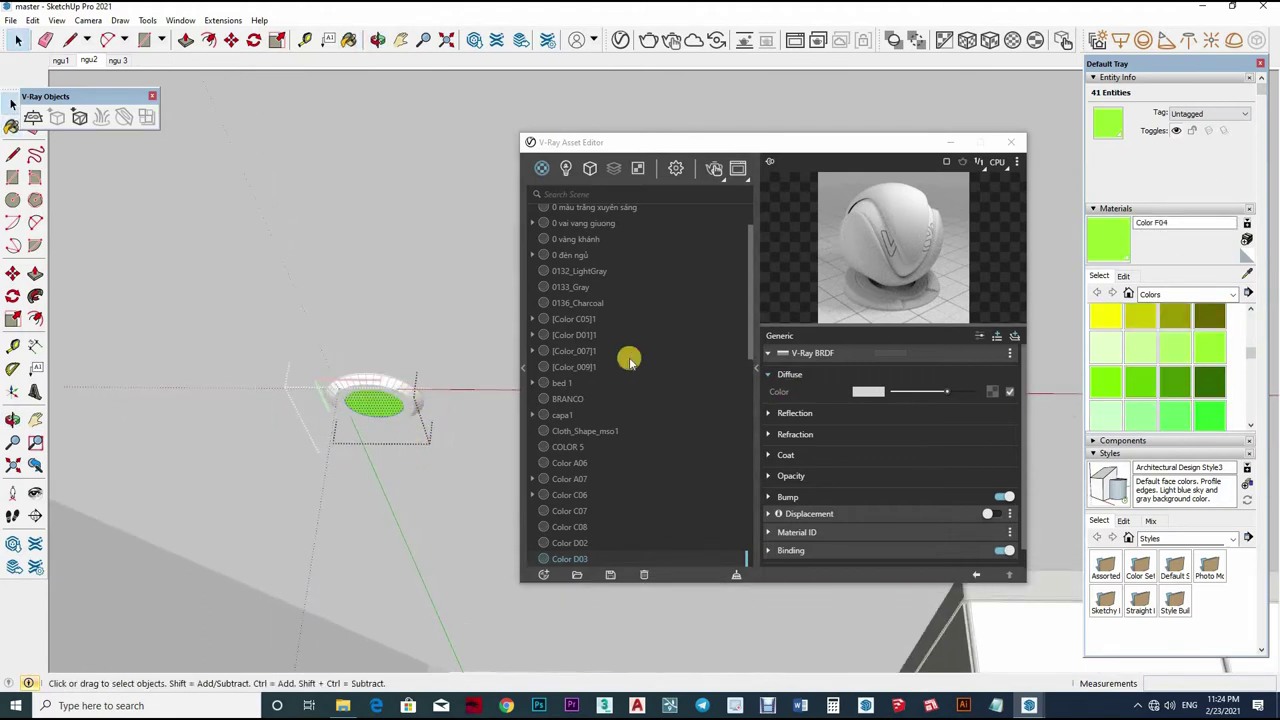
pyautogui.press('Escape')
# - Add a white Emissive layer at intensity 50 to the Color F04 downlight material
pyautogui.press('b')
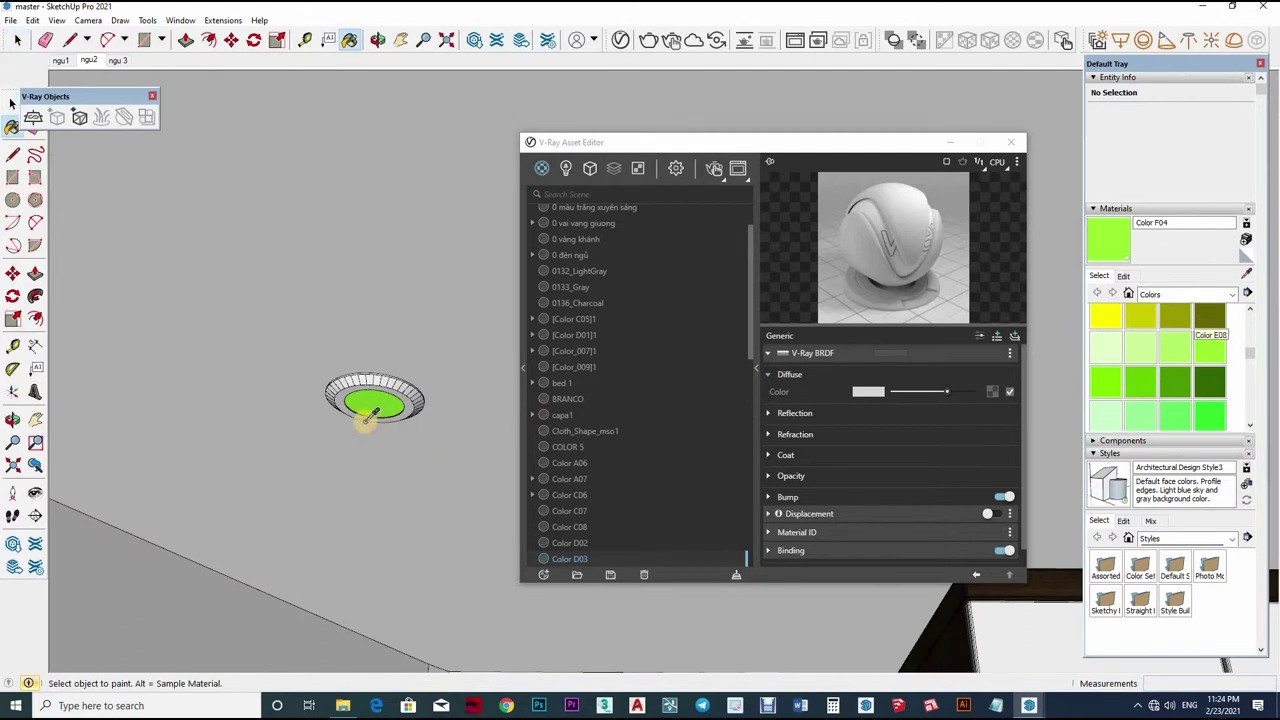
pyautogui.click(996, 336)
pyautogui.click(810, 412)
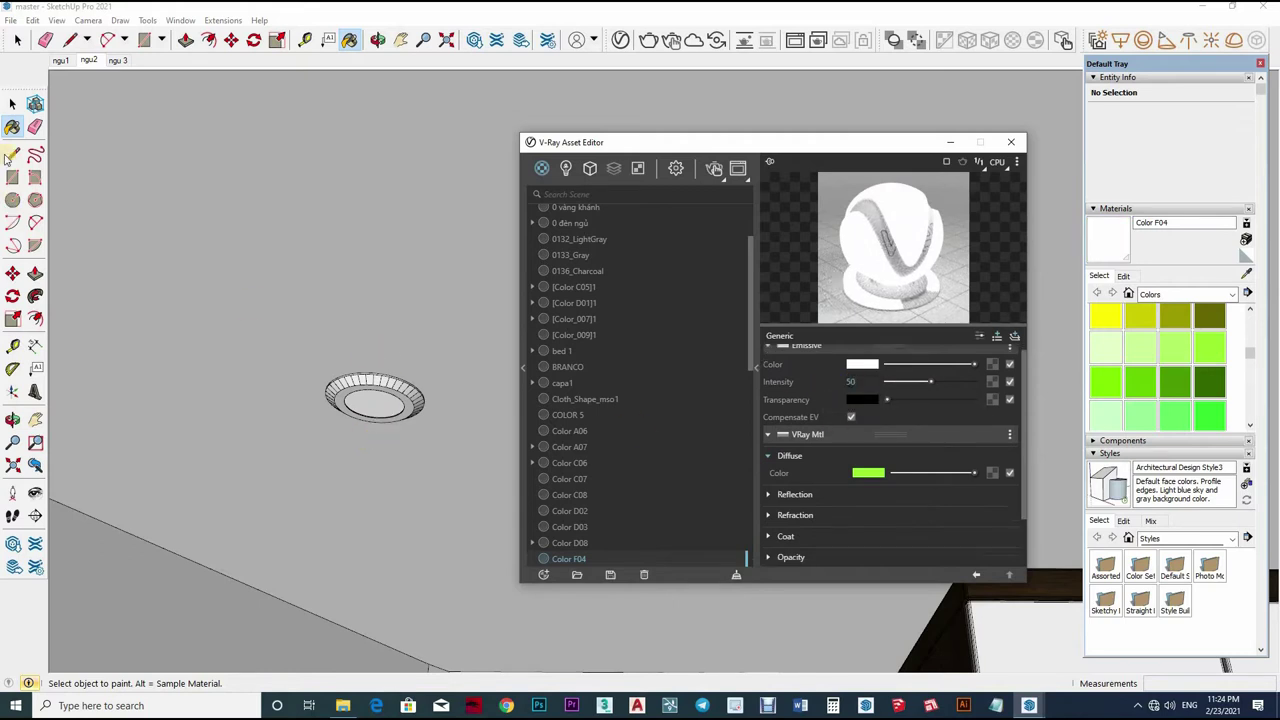
pyautogui.press('space')
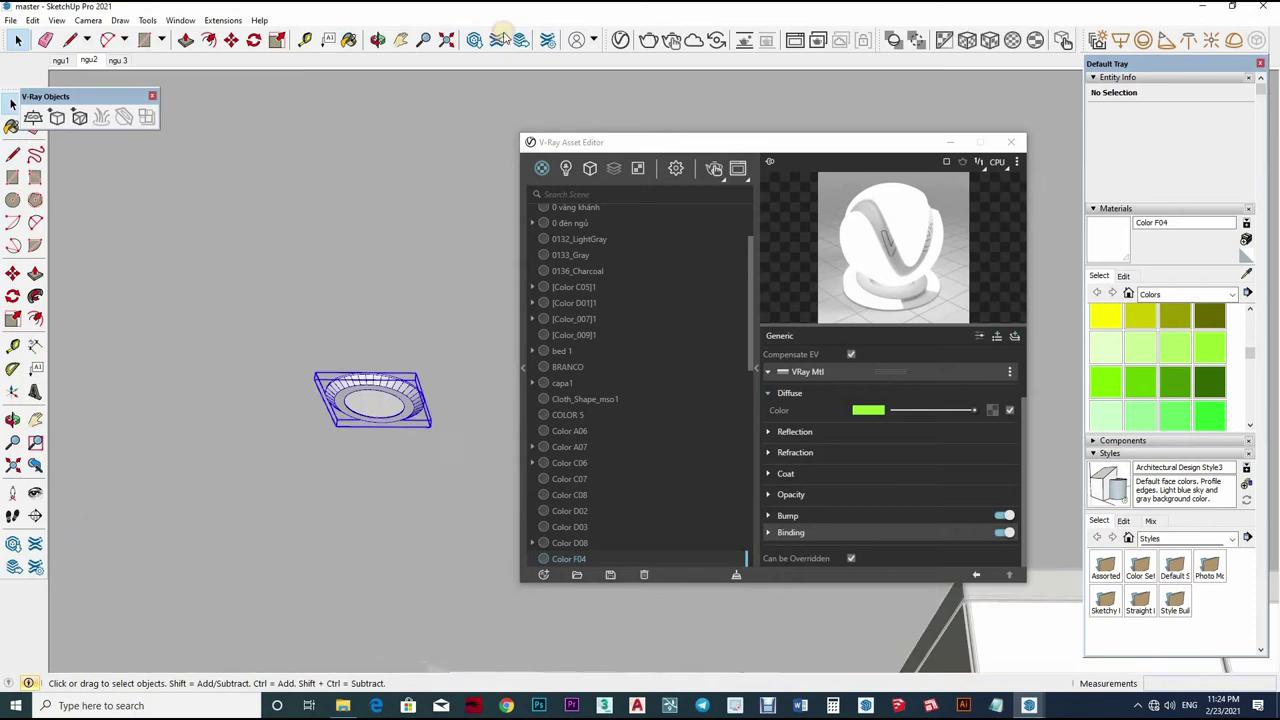
pyautogui.doubleClick(375, 400)
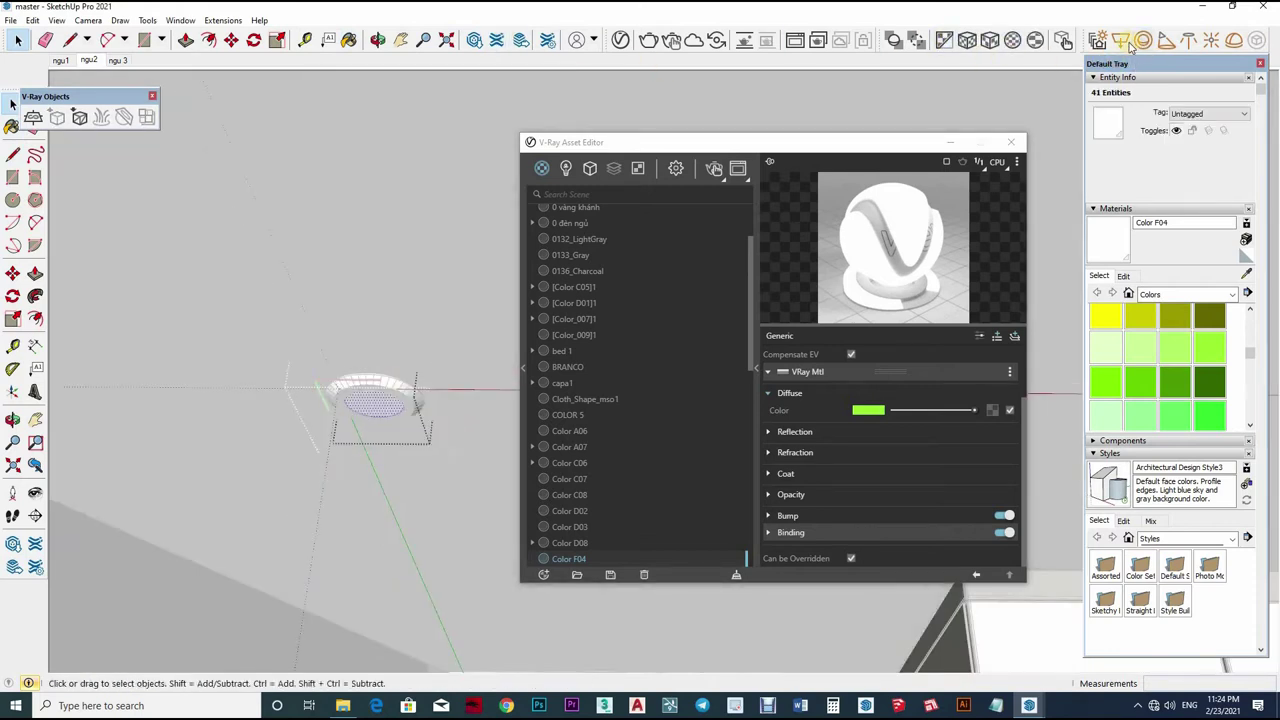
# - Load IES profile 29 from the IES LIGHT\ies folder on Storage (F:) for a new IES light
pyautogui.click(1188, 40)
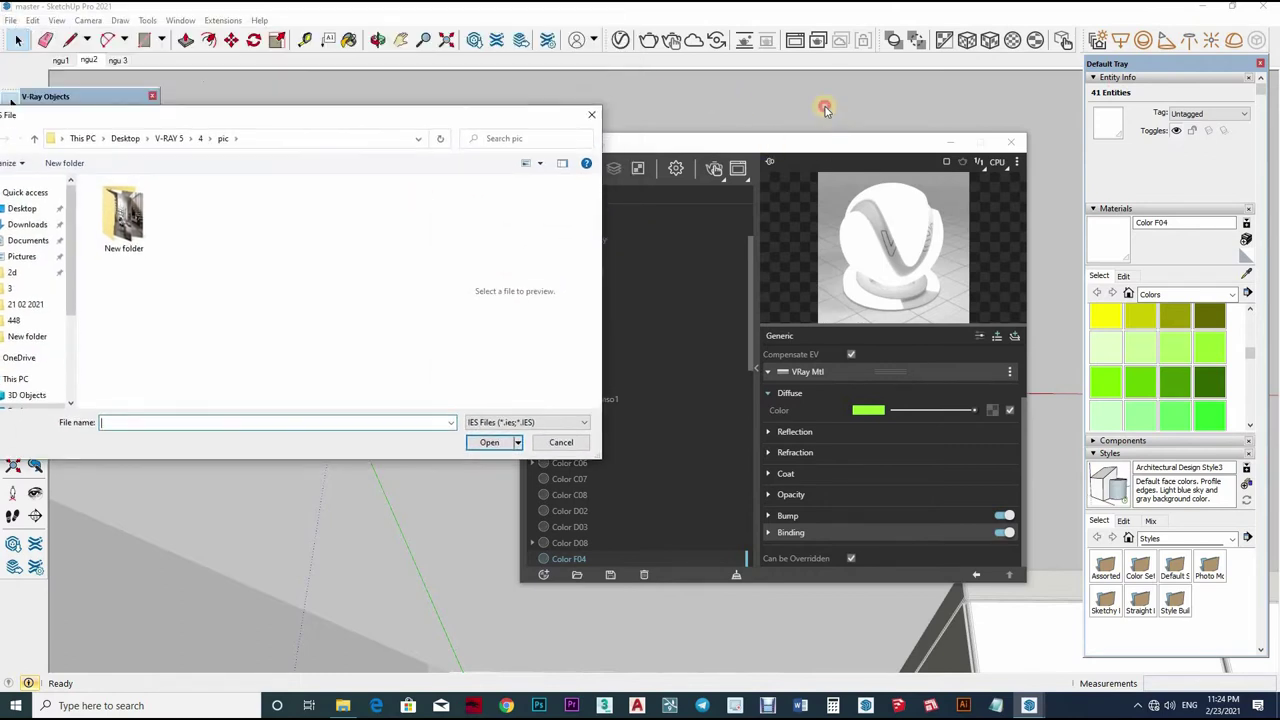
pyautogui.scroll(-5, 380, 330)
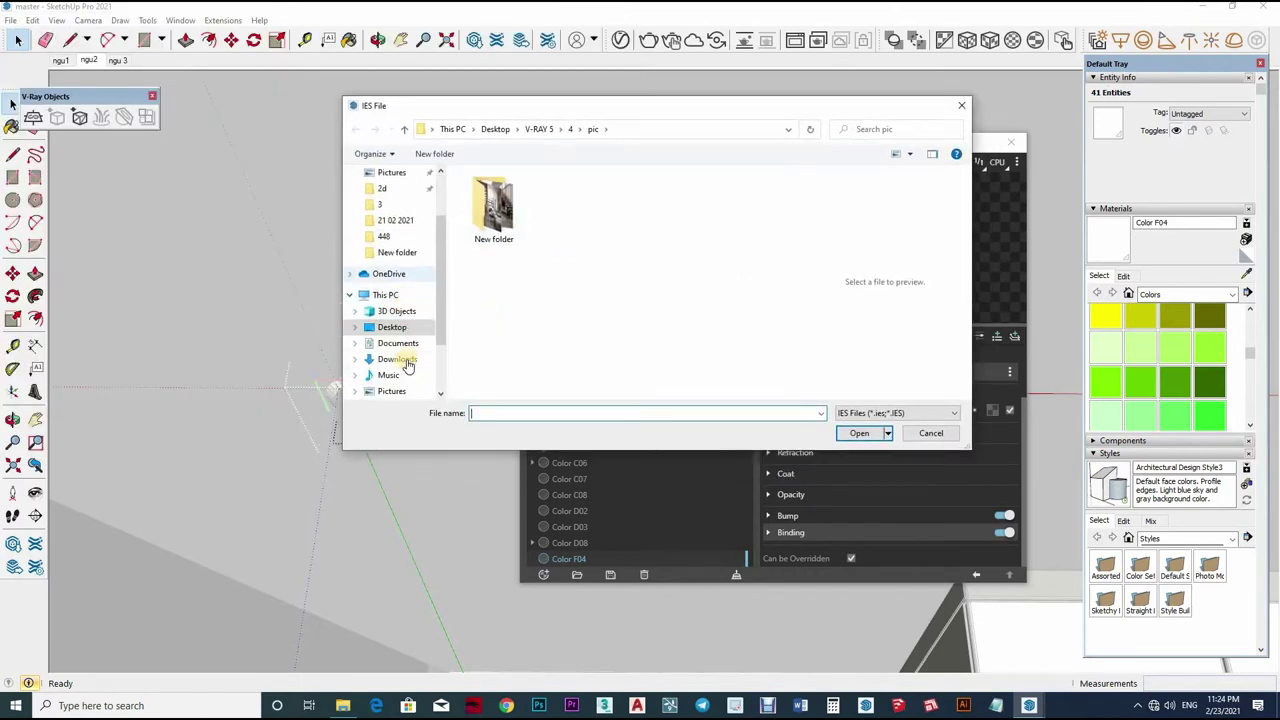
pyautogui.click(397, 359)
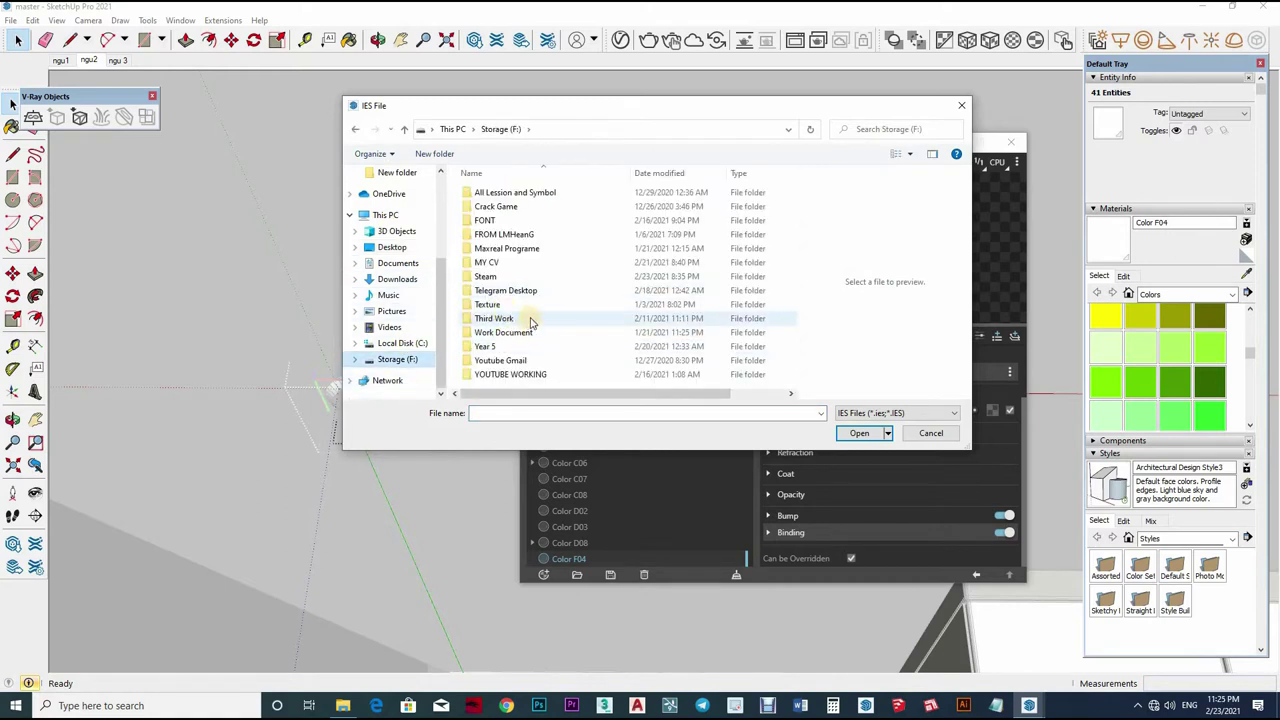
pyautogui.doubleClick(550, 192)
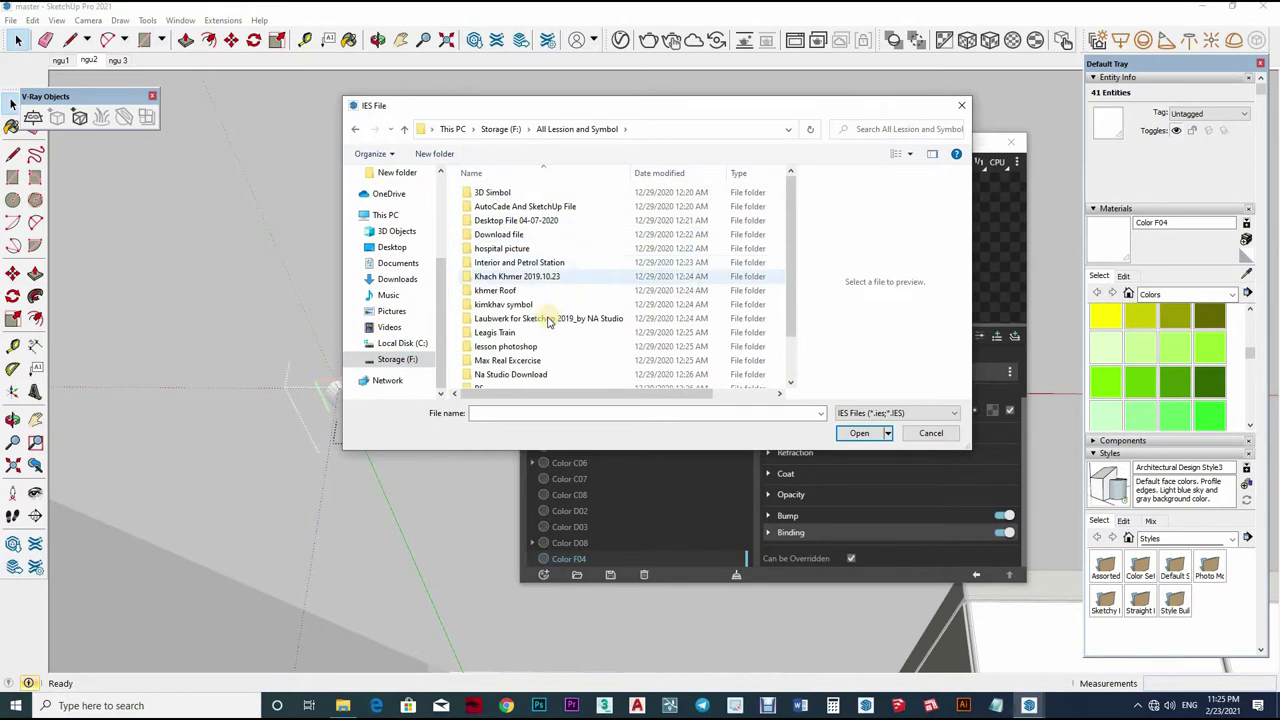
pyautogui.scroll(-2, 548, 320)
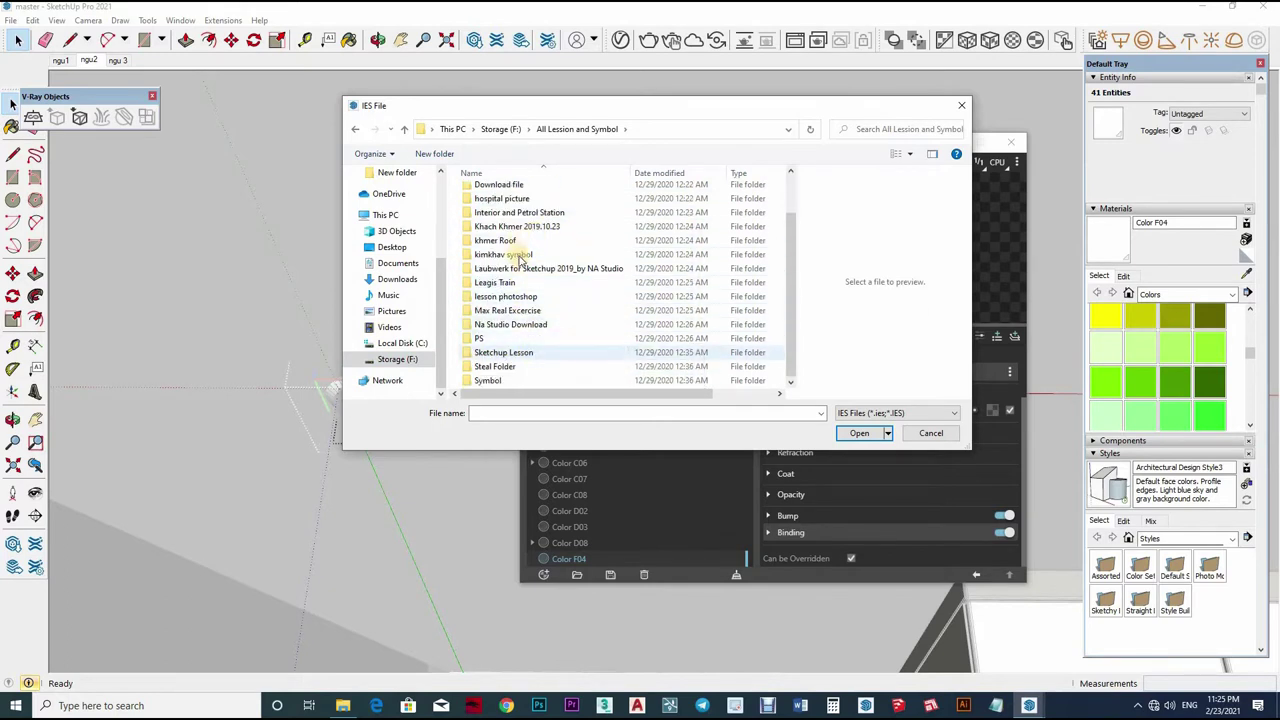
pyautogui.doubleClick(503, 352)
pyautogui.doubleClick(505, 248)
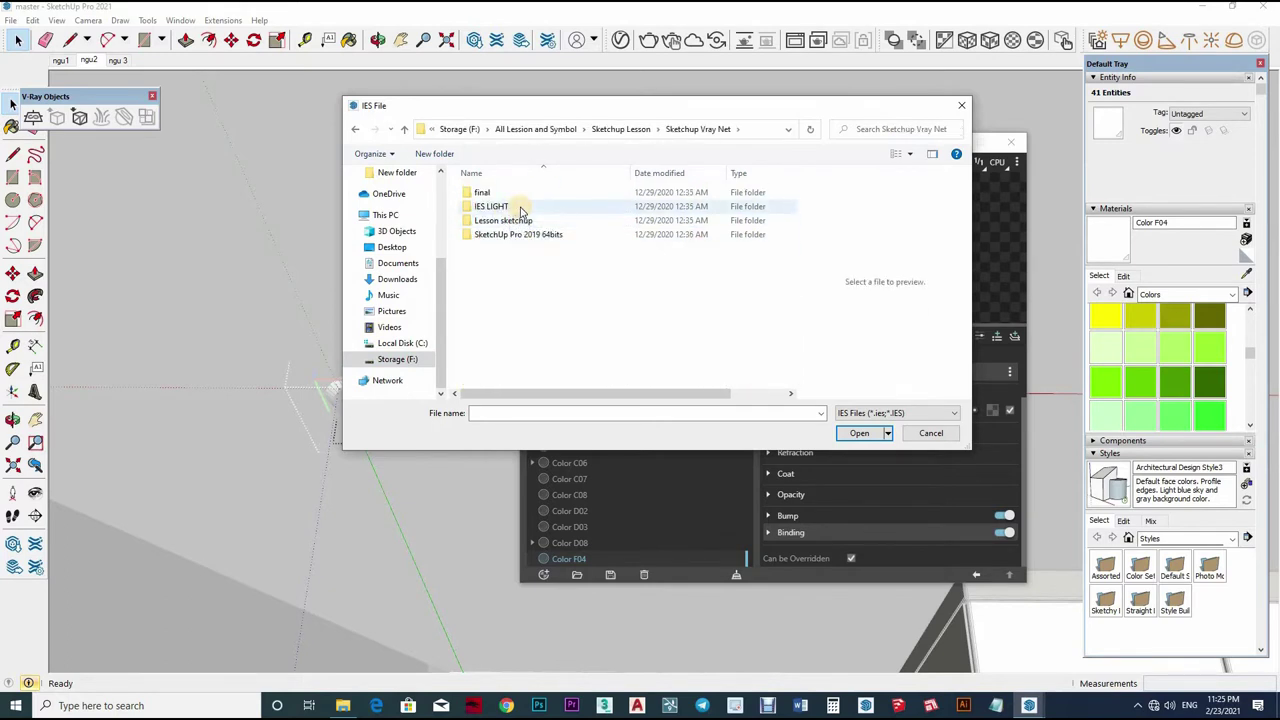
pyautogui.doubleClick(490, 206)
pyautogui.doubleClick(485, 192)
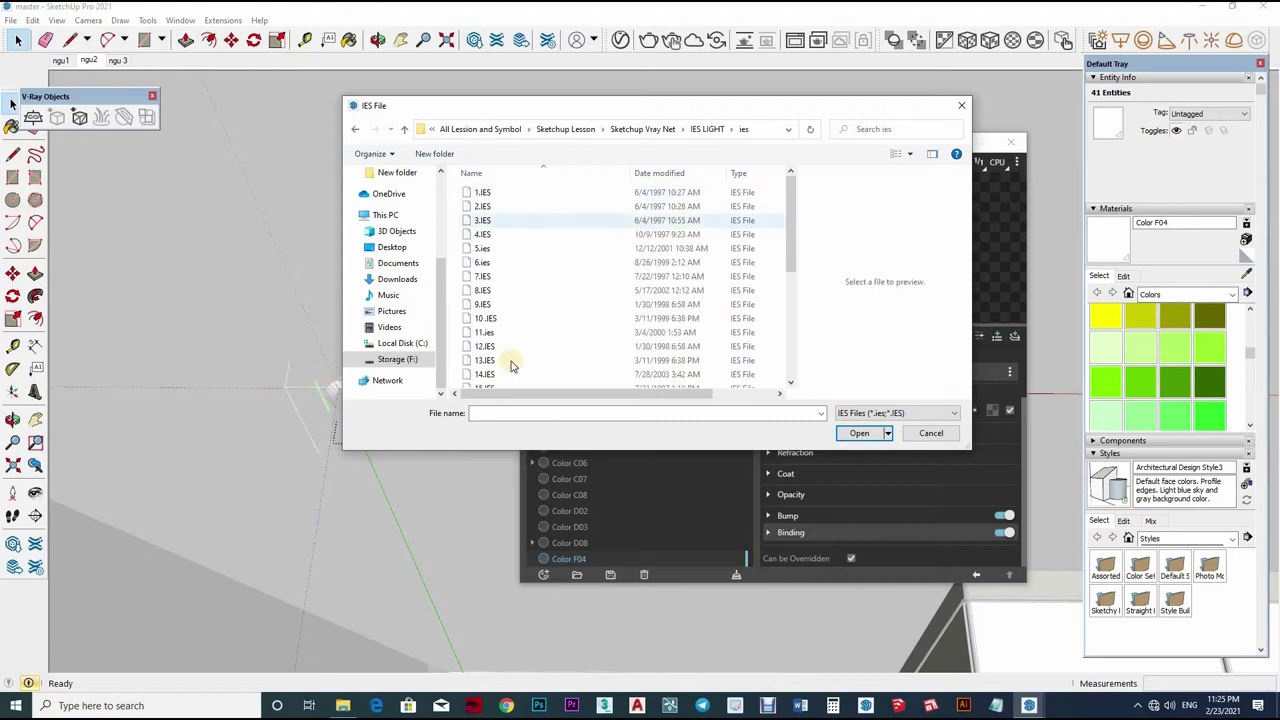
pyautogui.scroll(-5, 495, 370)
pyautogui.write('29')
pyautogui.press('Return')
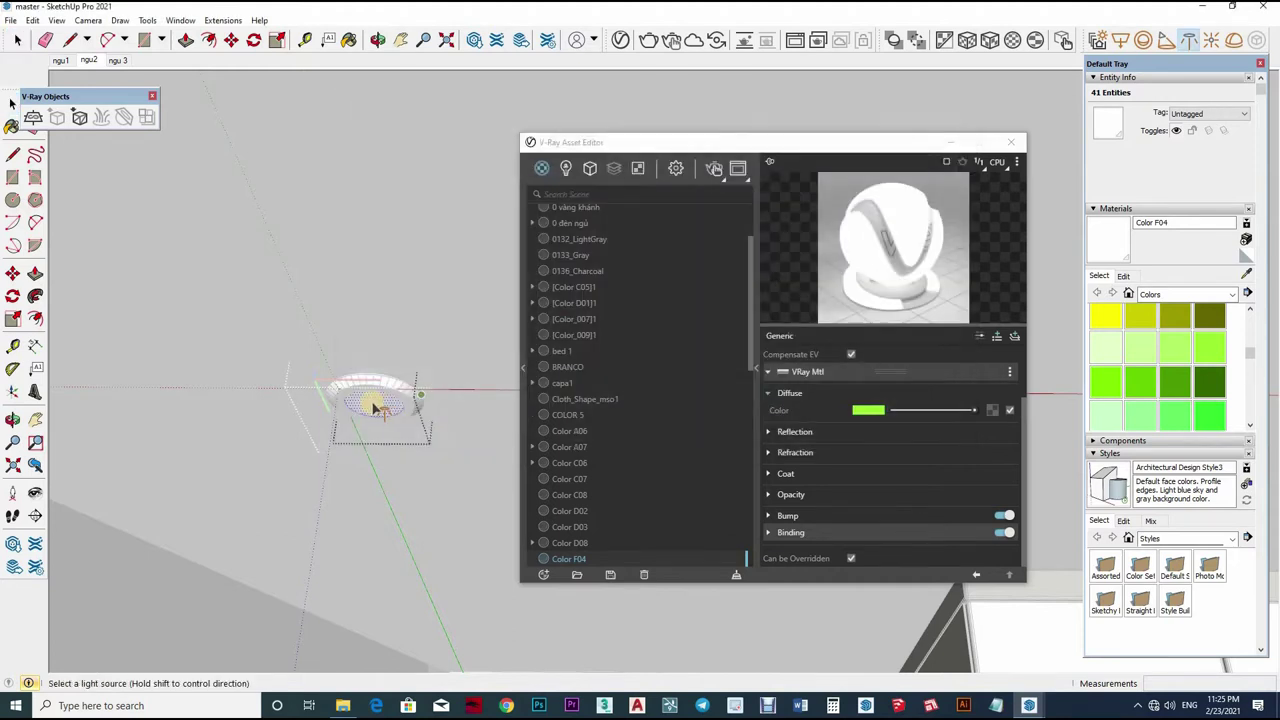
# - Place an IES light below the ceiling fixture at 17000 lm with a warm pale peach colour
pyautogui.click(395, 408)
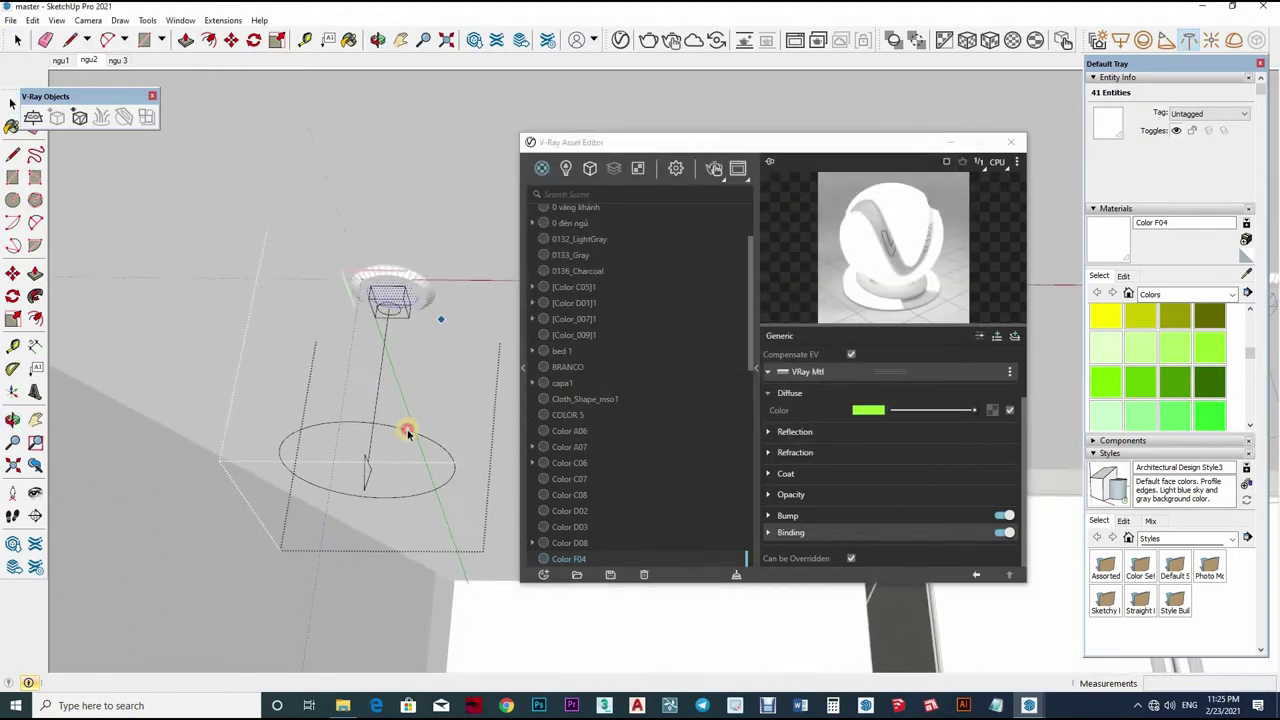
pyautogui.press('space')
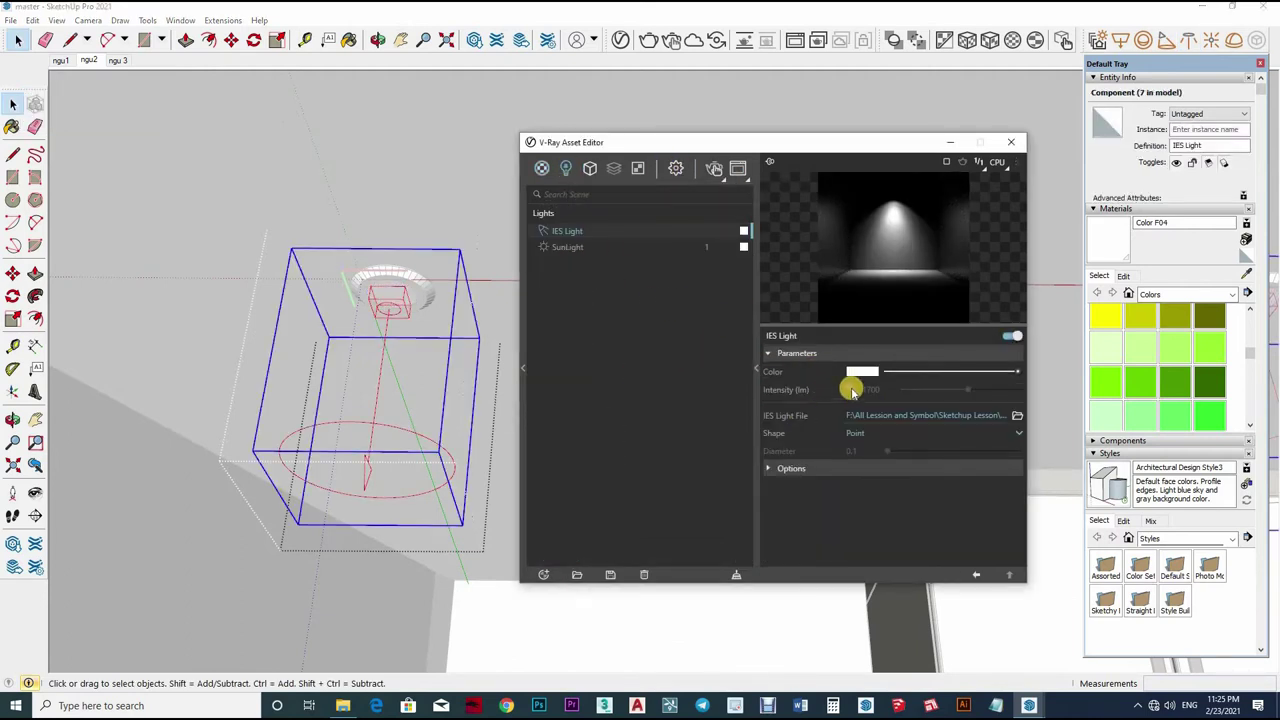
pyautogui.click(879, 389)
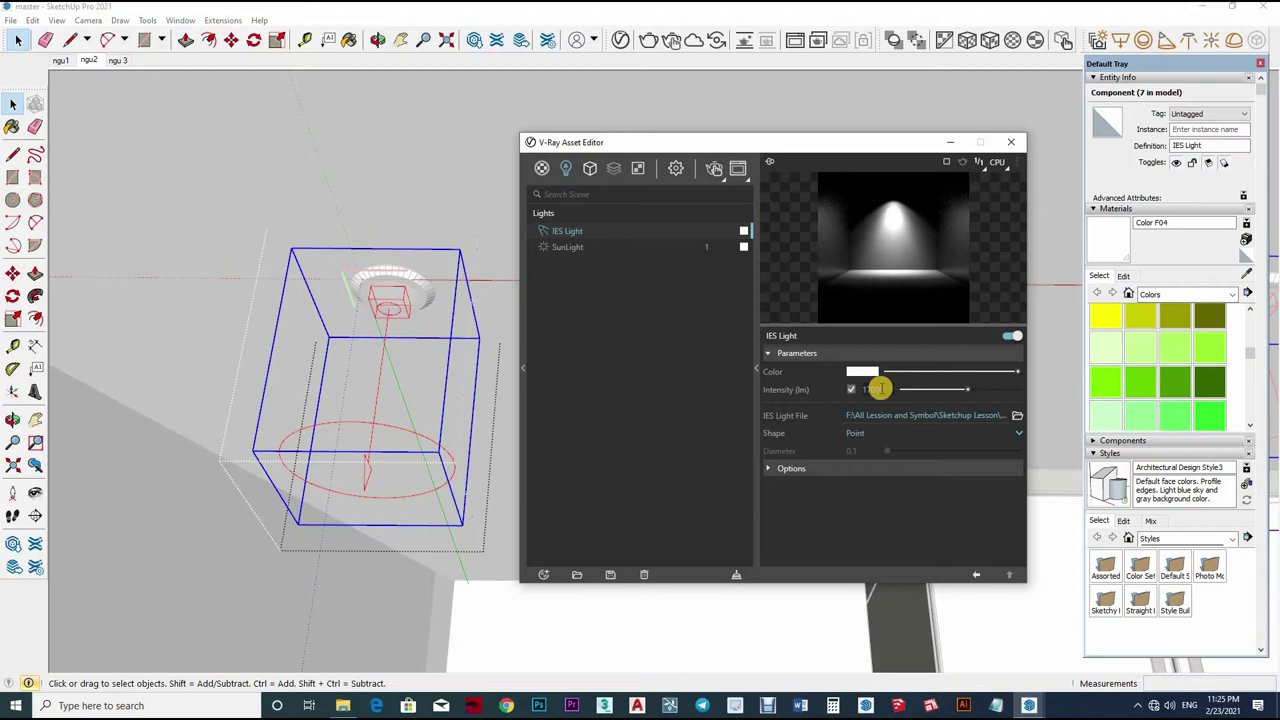
pyautogui.press('Return')
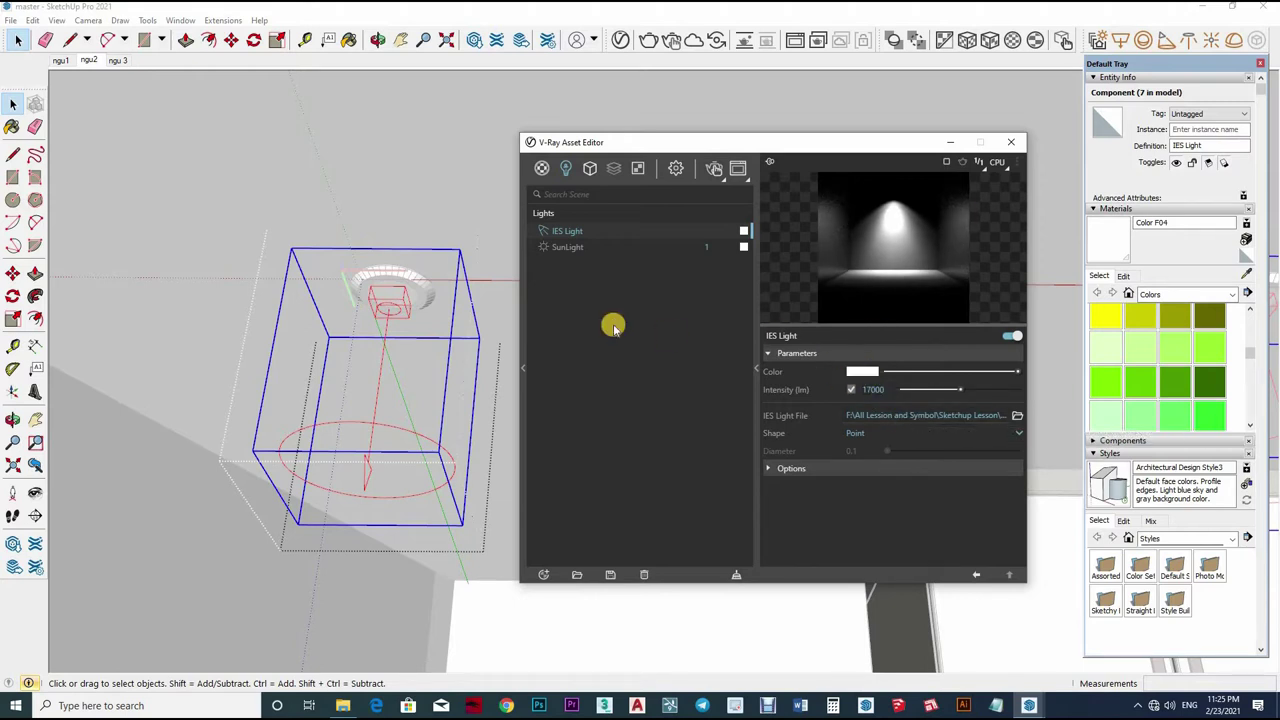
pyautogui.moveTo(484, 266); pyautogui.dragTo(448, 263)
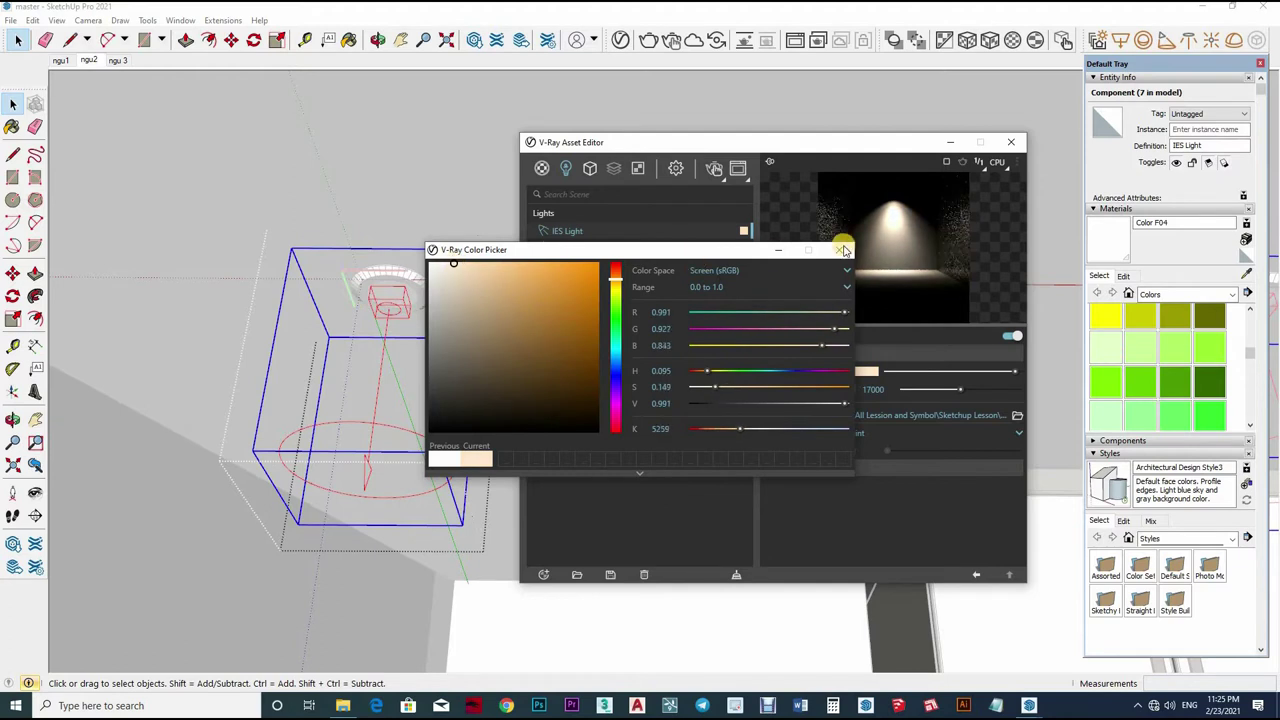
pyautogui.click(1006, 150)
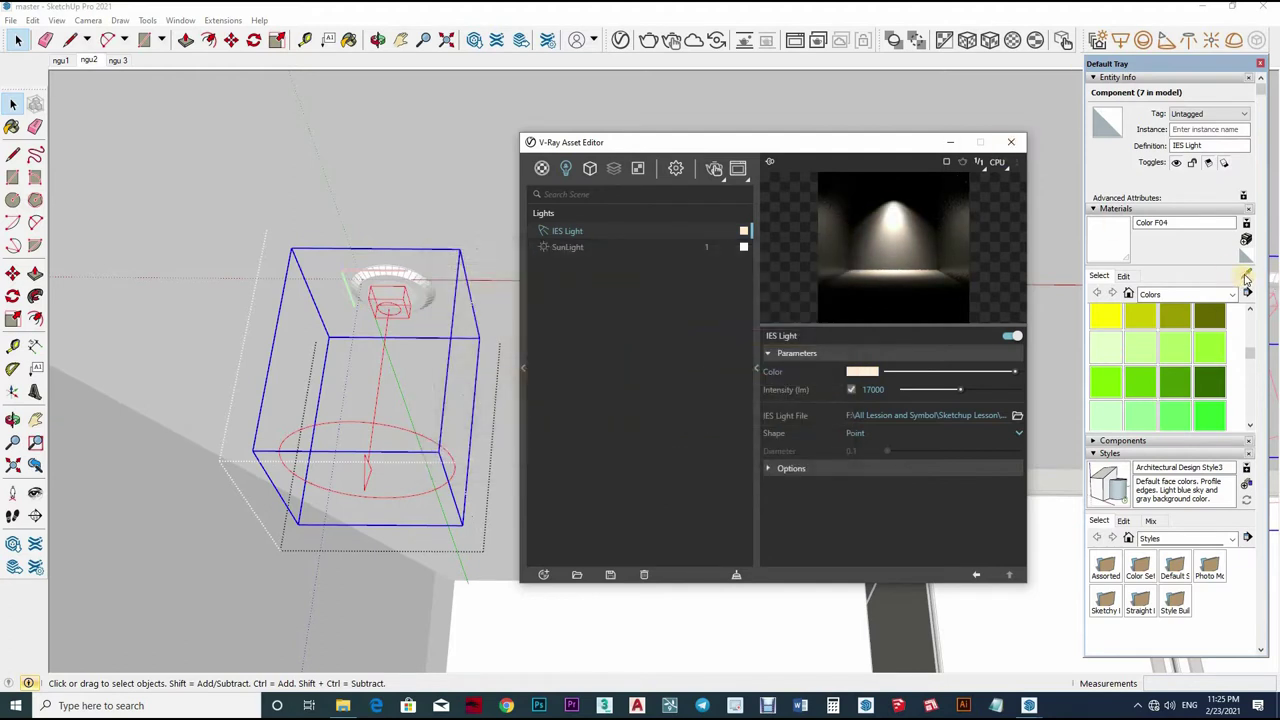
pyautogui.click(457, 437)
pyautogui.moveTo(457, 437)
pyautogui.mouseDown(button='middle')
pyautogui.moveTo(368, 437)
pyautogui.moveTo(400, 457)
pyautogui.moveTo(357, 477)
pyautogui.moveTo(371, 420)
pyautogui.moveTo(374, 209)
pyautogui.moveTo(389, 409)
pyautogui.moveTo(371, 343)
pyautogui.moveTo(354, 406)
pyautogui.moveTo(294, 380)
pyautogui.moveTo(308, 356)
pyautogui.moveTo(403, 491)
pyautogui.moveTo(403, 429)
pyautogui.moveTo(320, 383)
pyautogui.moveTo(313, 422)
pyautogui.moveTo(366, 363)
pyautogui.moveTo(346, 194)
pyautogui.moveTo(340, 360)
pyautogui.moveTo(773, 27)
pyautogui.moveTo(700, 120)
pyautogui.mouseUp(button='middle')
# - Place IES Light#1 with the 29.IES profile just above the pair of wall lamps
pyautogui.scroll(3, 415, 400)
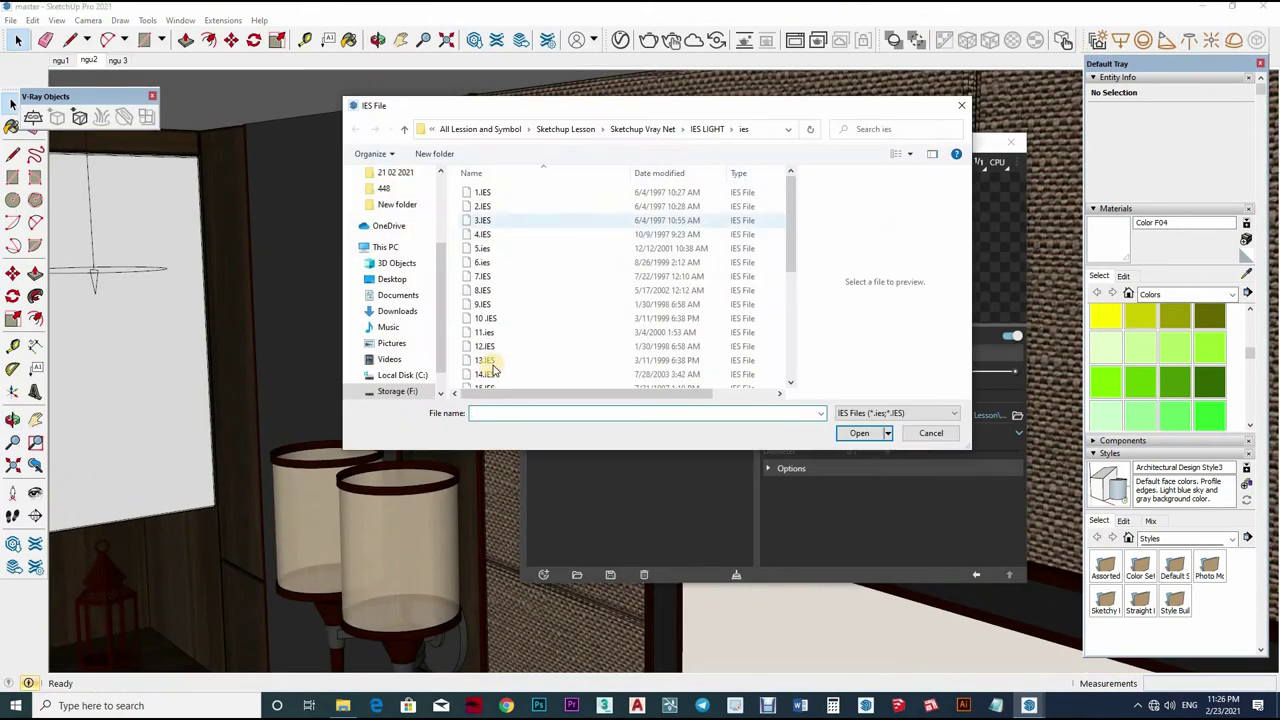
pyautogui.scroll(-3, 488, 366)
pyautogui.click(490, 366)
pyautogui.click(859, 433)
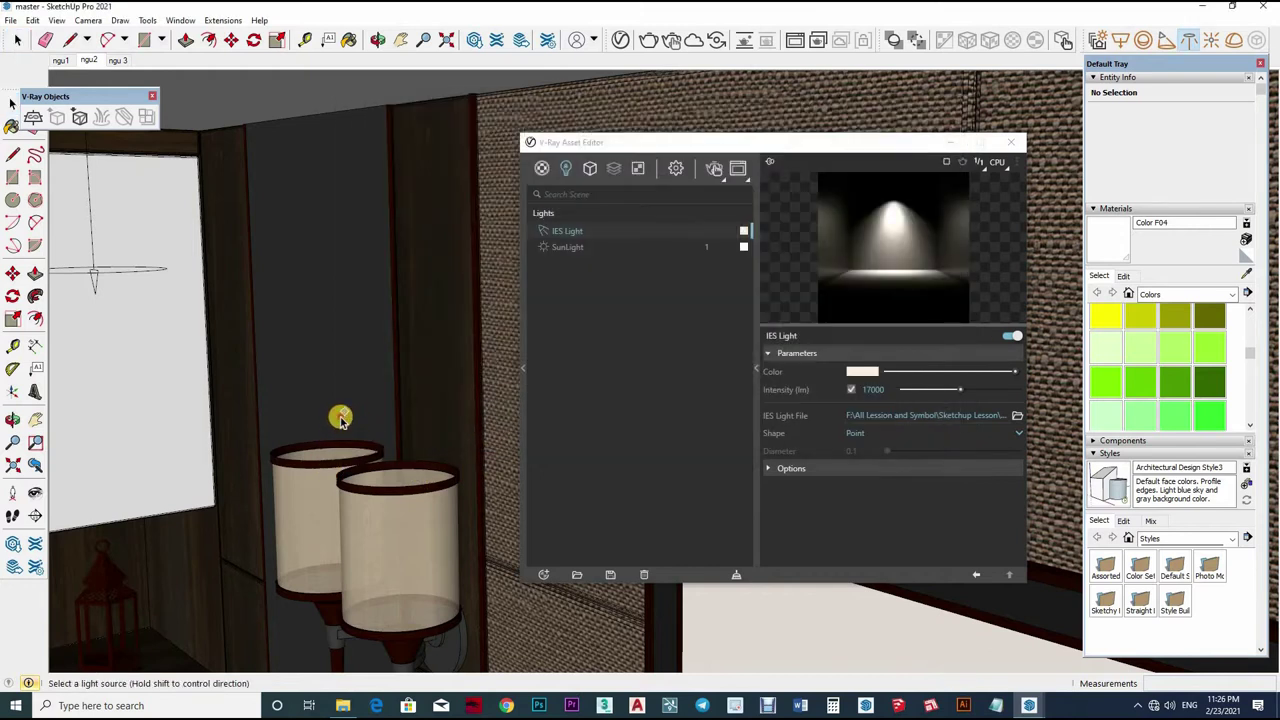
pyautogui.click(340, 418)
pyautogui.click(339, 422)
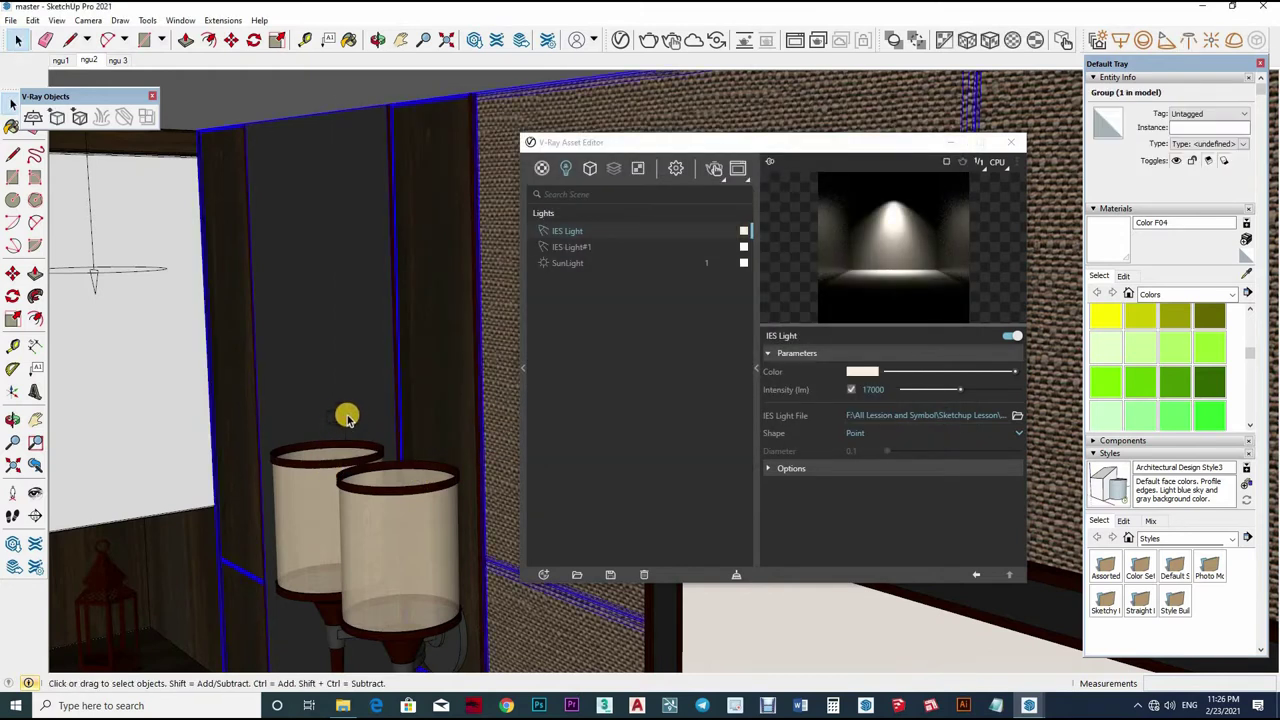
pyautogui.click(347, 418)
# - Shorten the IES light's box along its height with the Scale tool
pyautogui.press('m')
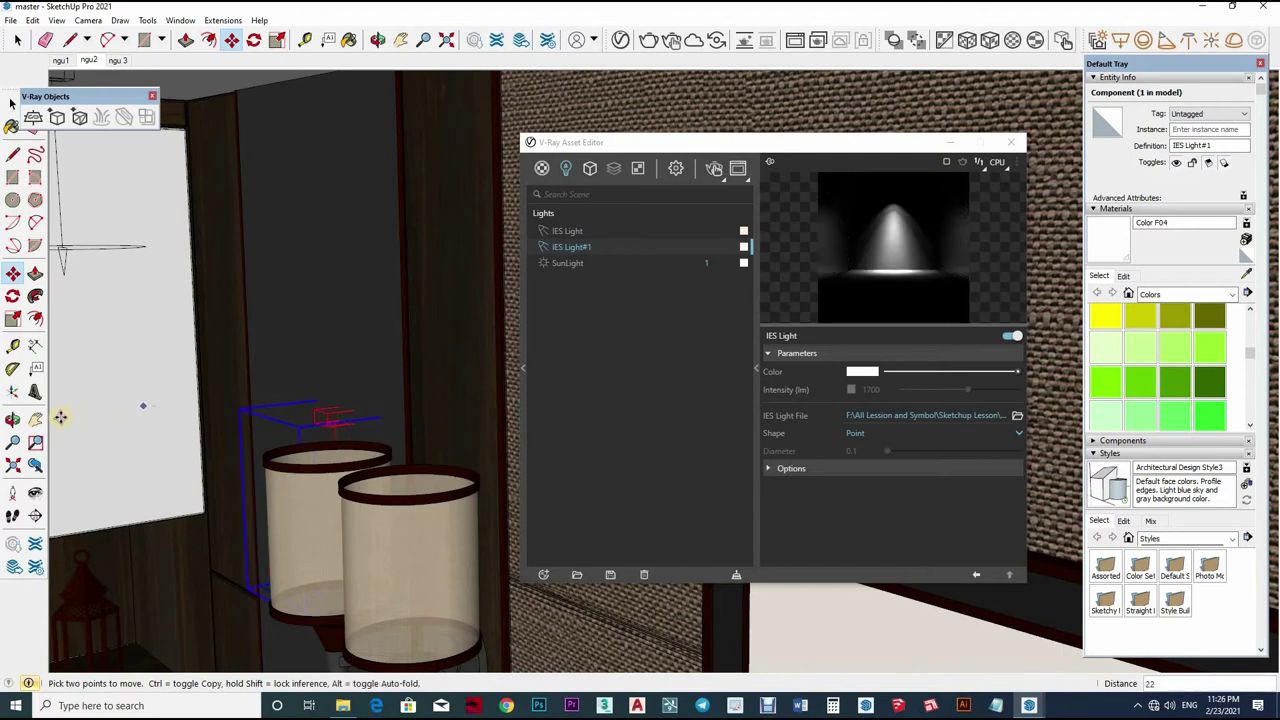
pyautogui.scroll(3, 300, 365)
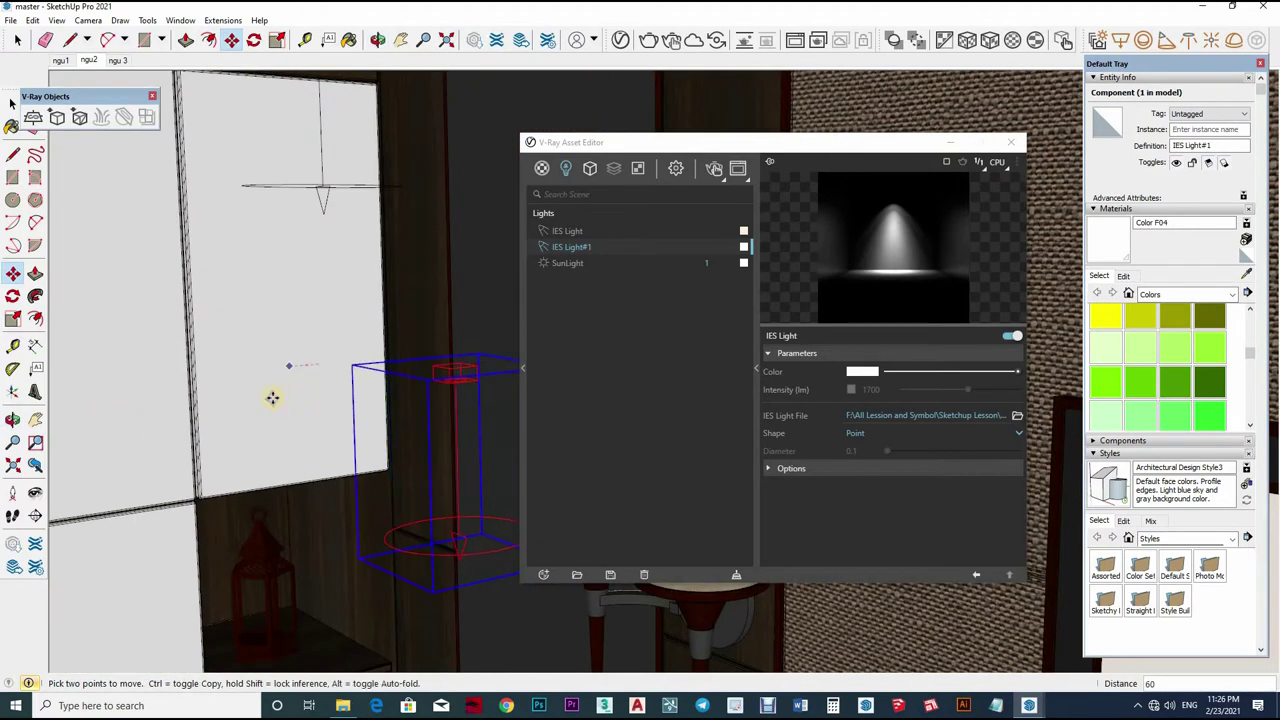
pyautogui.moveTo(277, 394); pyautogui.dragTo(417, 543, button='middle')
pyautogui.press('s')
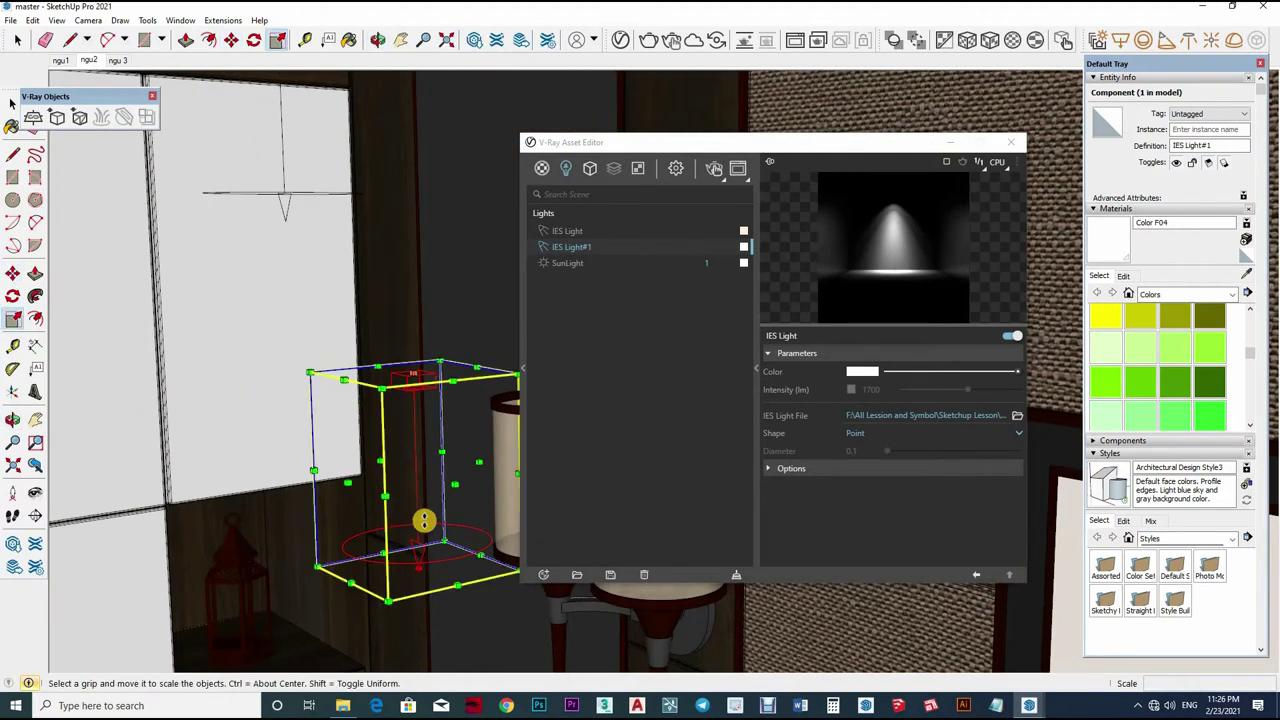
pyautogui.click(424, 521)
pyautogui.write('-1')
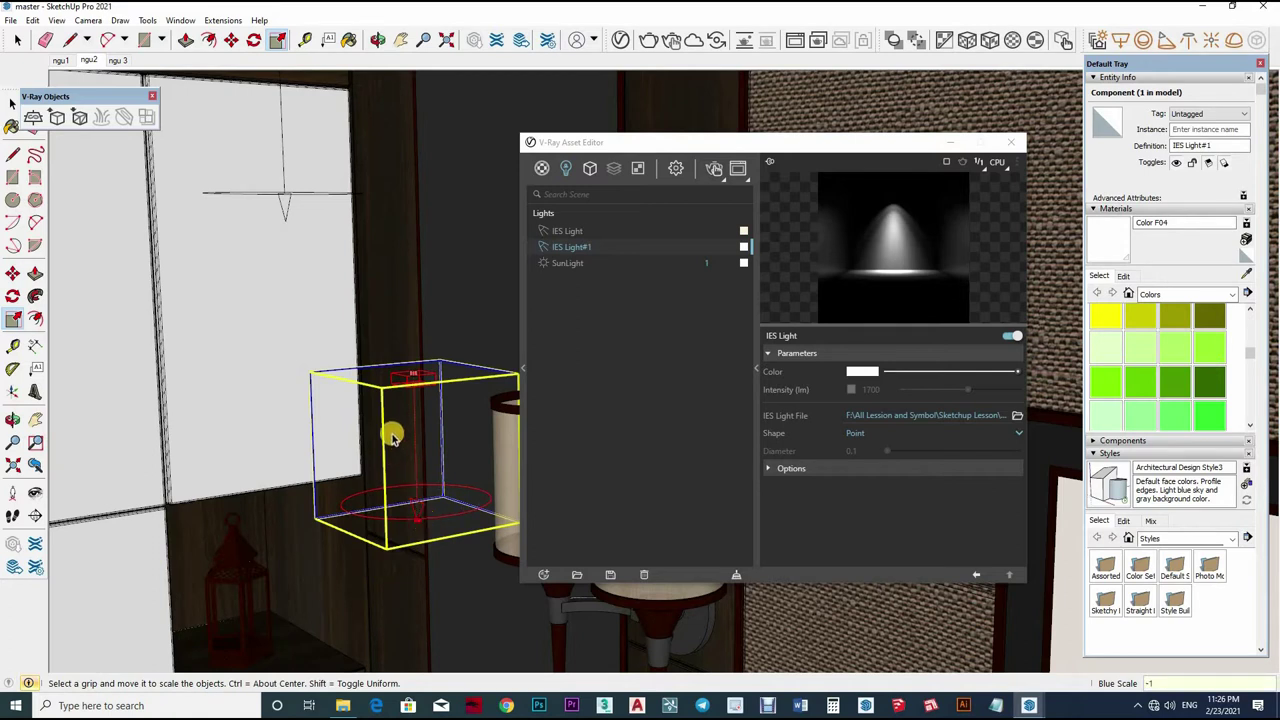
pyautogui.moveTo(320, 400); pyautogui.dragTo(308, 500, button='middle')
pyautogui.press('o')
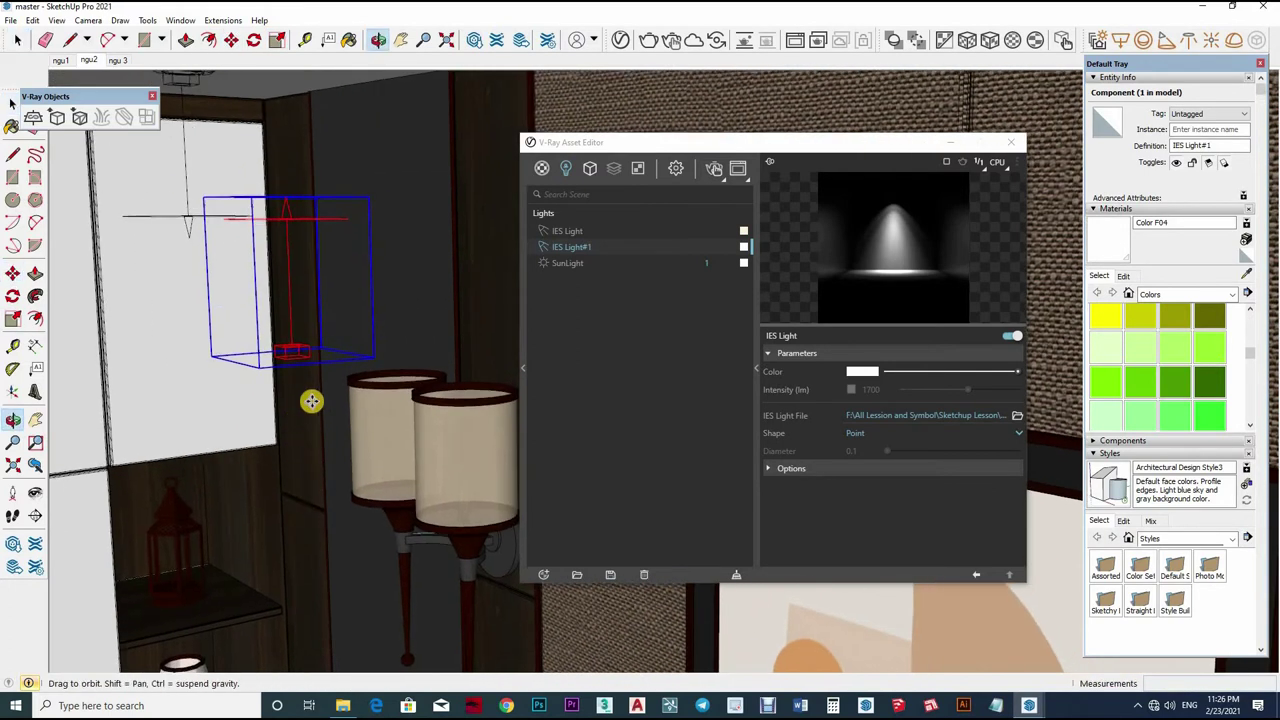
pyautogui.moveTo(431, 451); pyautogui.dragTo(463, 343)
pyautogui.scroll(5, 421, 190)
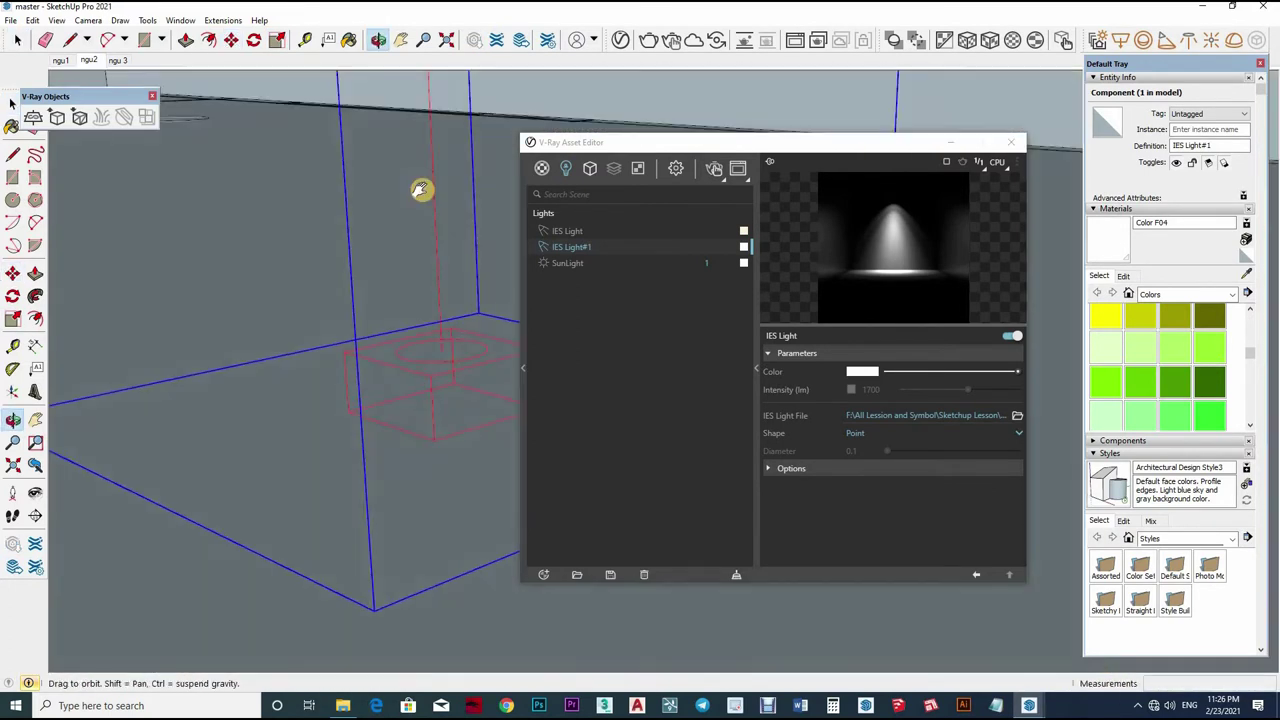
pyautogui.scroll(-3, 403, 389)
pyautogui.scroll(-3, 374, 349)
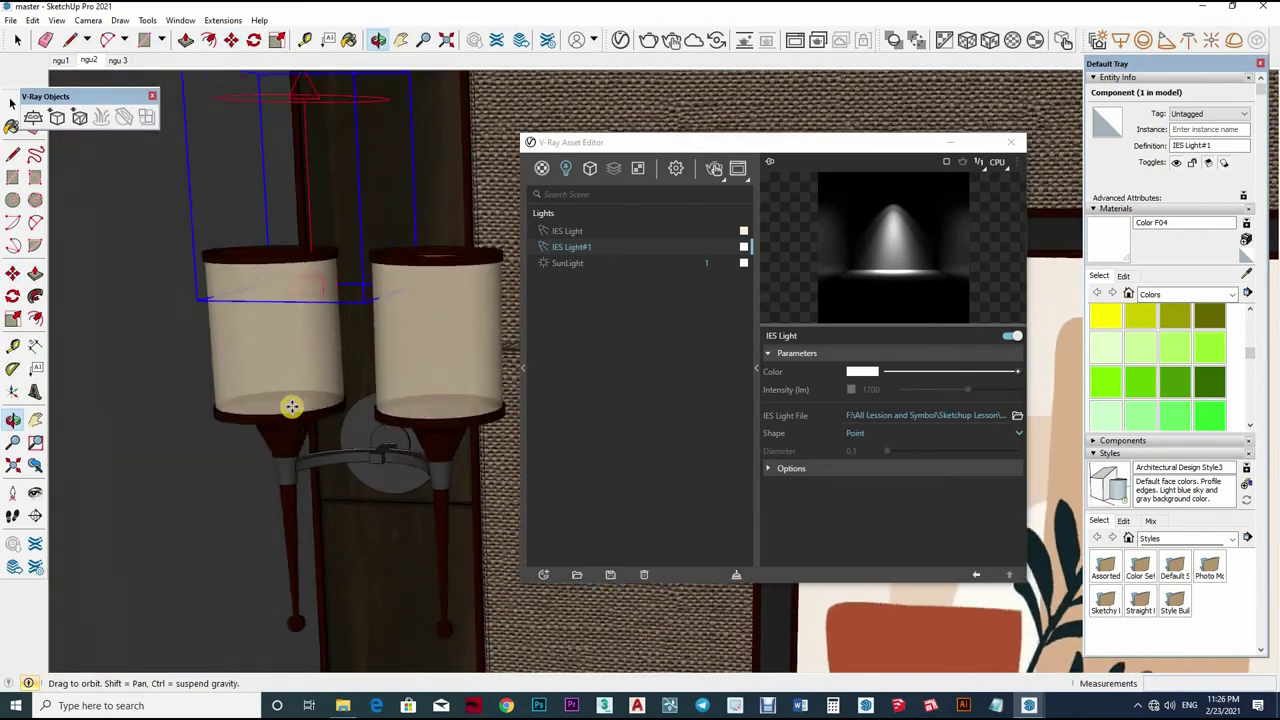
# - Copy the IES light onto the right lamp and the other sconce shade, giving four instances
pyautogui.press('m')
pyautogui.click(291, 408)
pyautogui.press('ctrl')
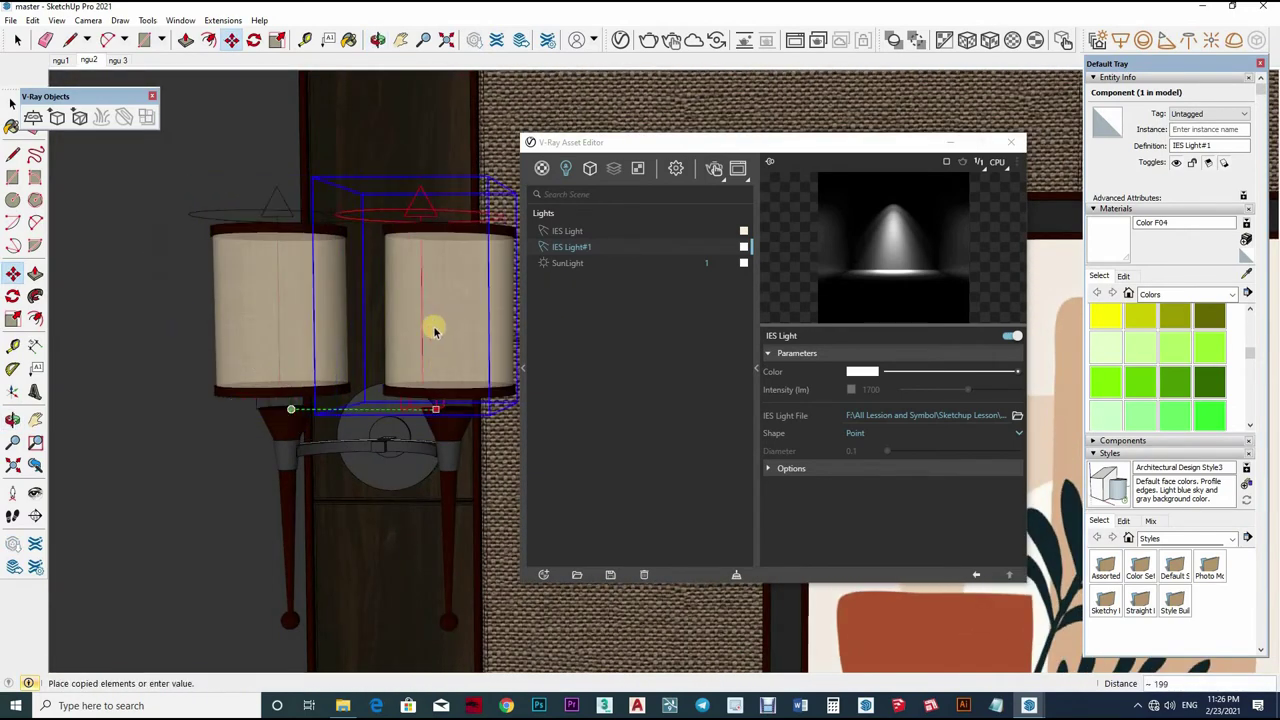
pyautogui.click(435, 332)
pyautogui.keyDown('shift'); pyautogui.moveTo(400, 366); pyautogui.dragTo(190, 345, button='middle'); pyautogui.keyUp('shift')
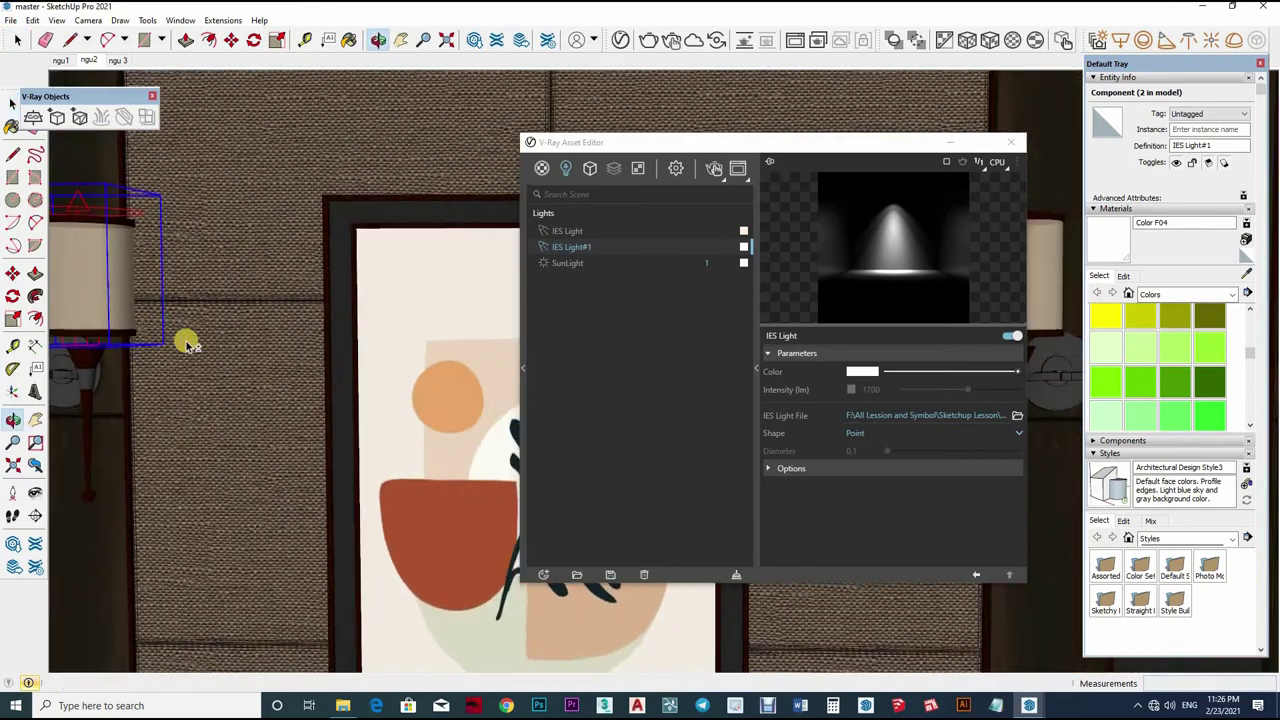
pyautogui.scroll(-2, 190, 345)
pyautogui.scroll(-3, 180, 320)
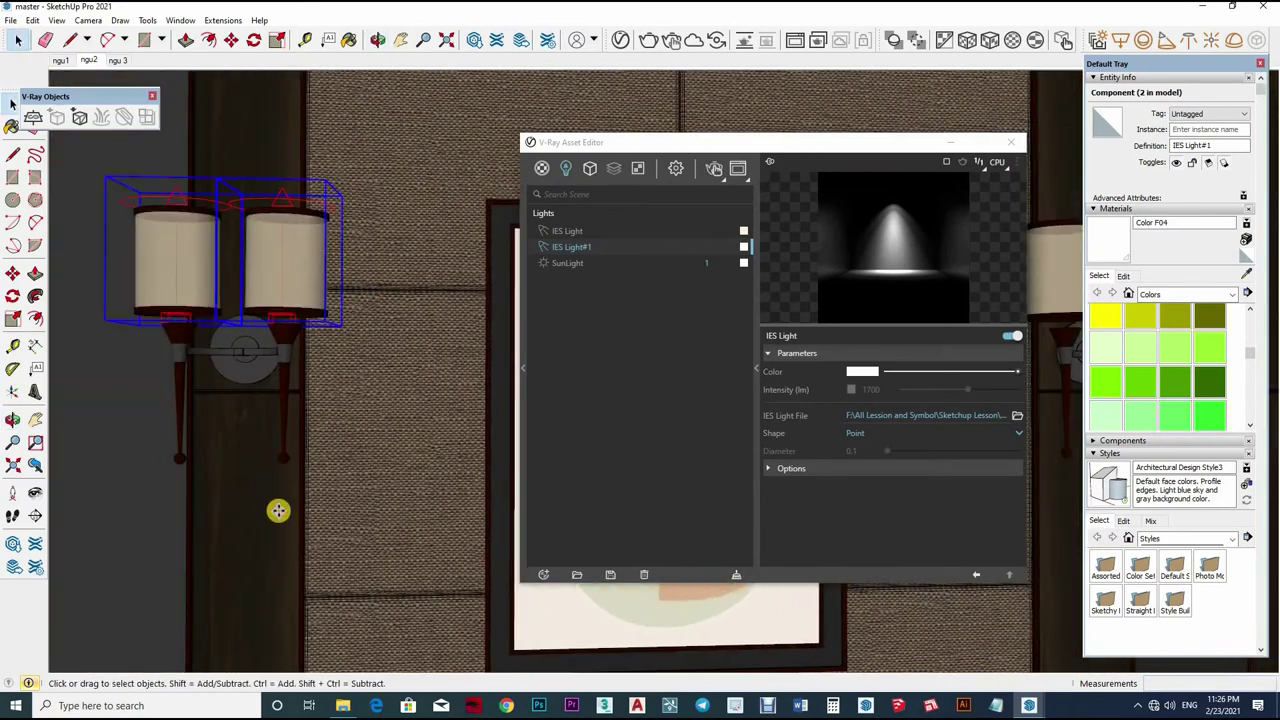
pyautogui.press('m')
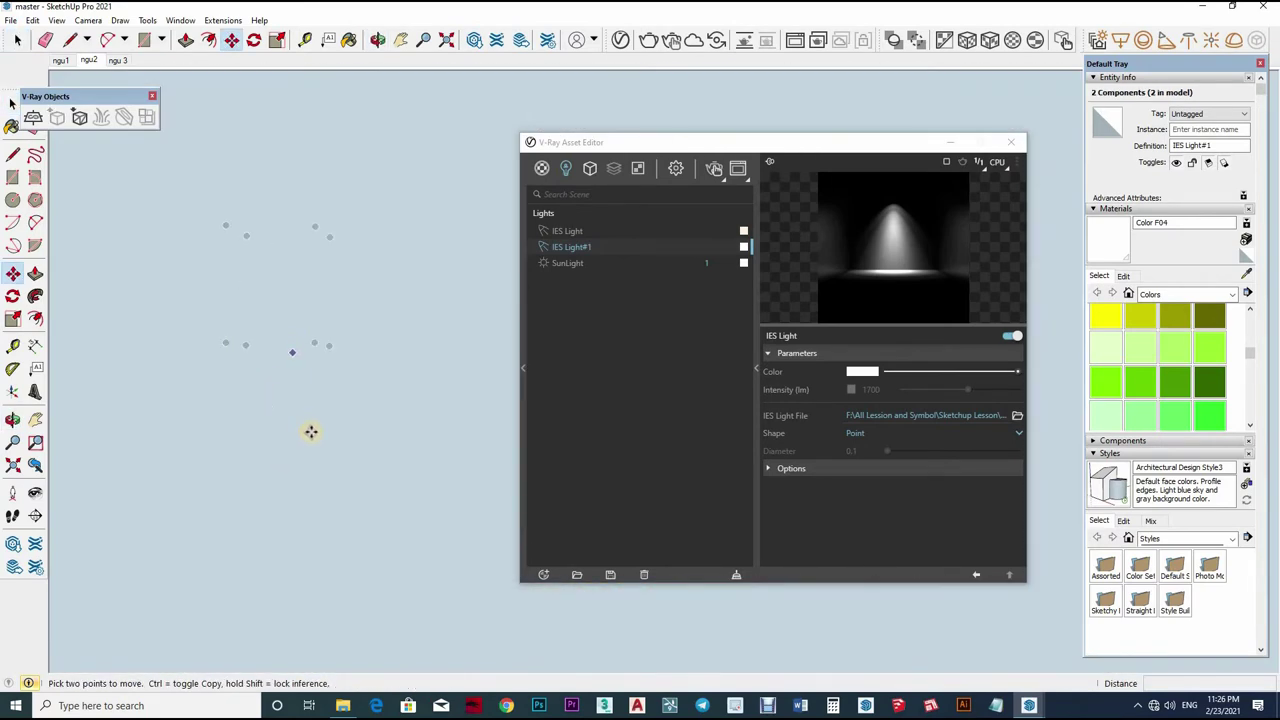
pyautogui.moveTo(237, 400)
pyautogui.keyDown('shift'); pyautogui.mouseDown(button='middle')
pyautogui.moveTo(236, 345)
pyautogui.moveTo(137, 357)
pyautogui.moveTo(170, 346)
pyautogui.mouseUp(button='middle'); pyautogui.keyUp('shift')
pyautogui.moveTo(420, 263); pyautogui.dragTo(400, 243, button='middle')
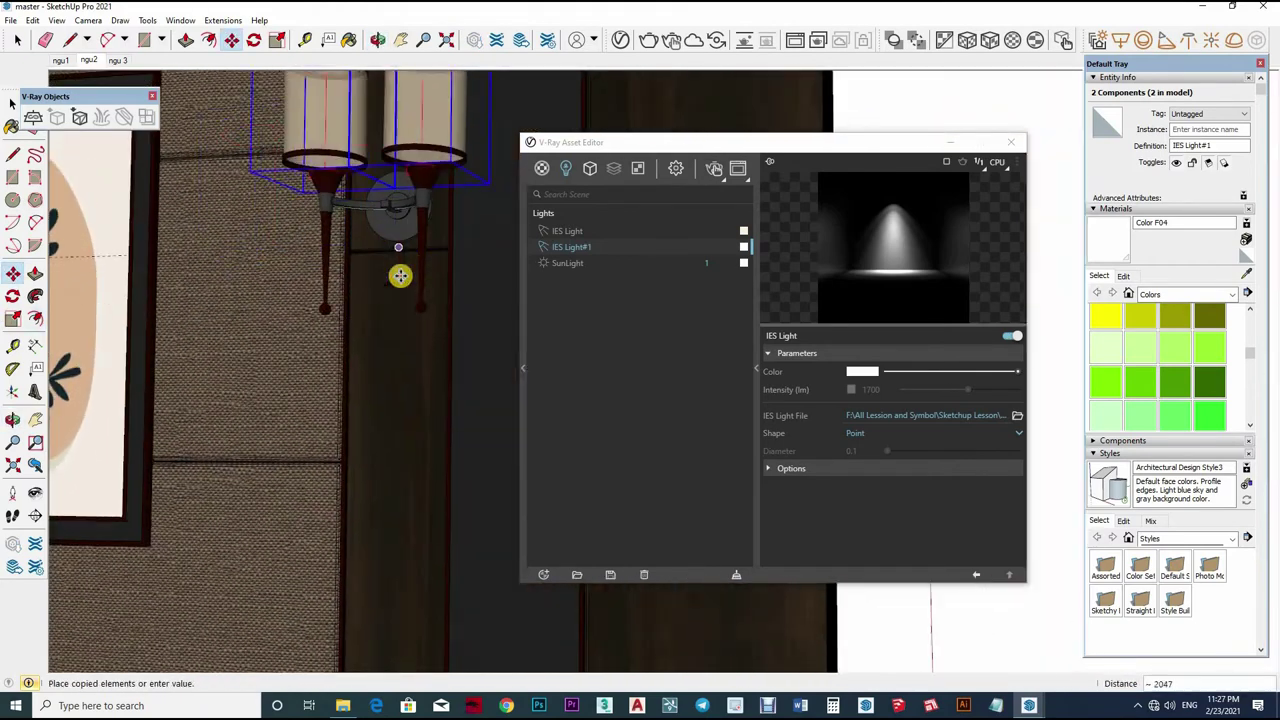
pyautogui.click(416, 278)
pyautogui.press('space')
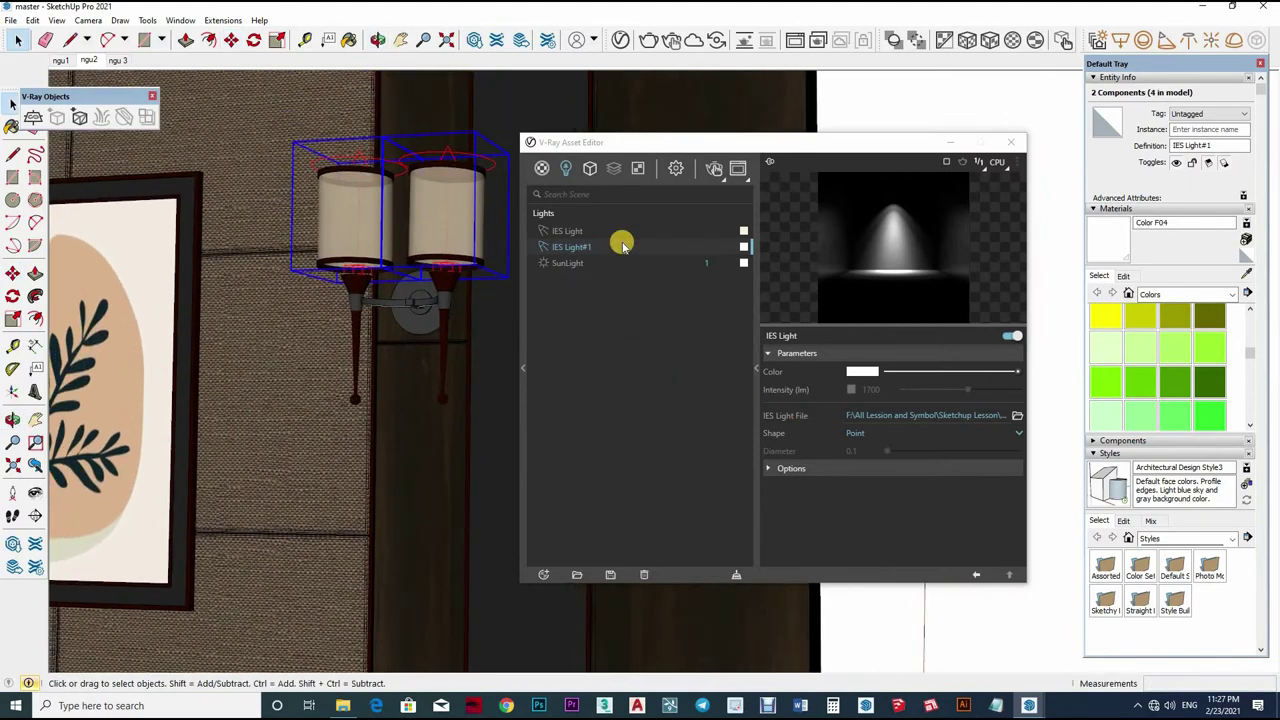
# - Give IES Light#1 a 5000 lm intensity and a warm cream light colour
pyautogui.click(878, 390)
pyautogui.write('5000')
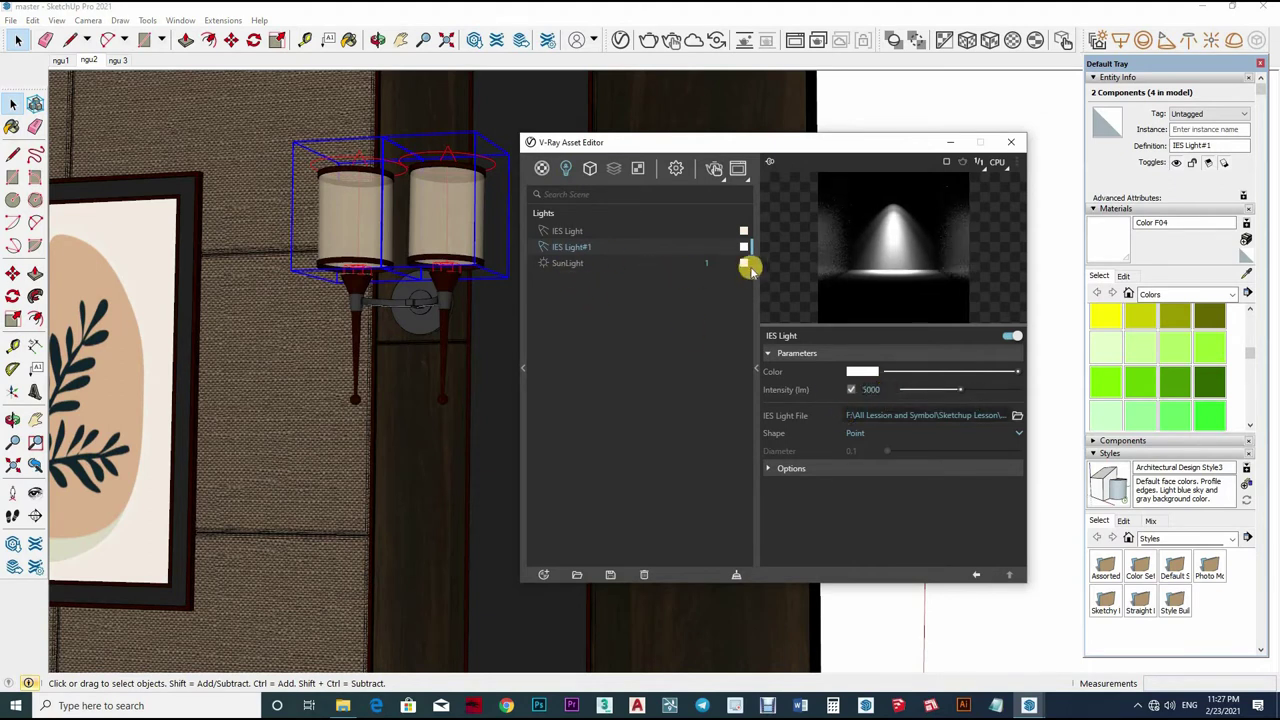
pyautogui.click(744, 257)
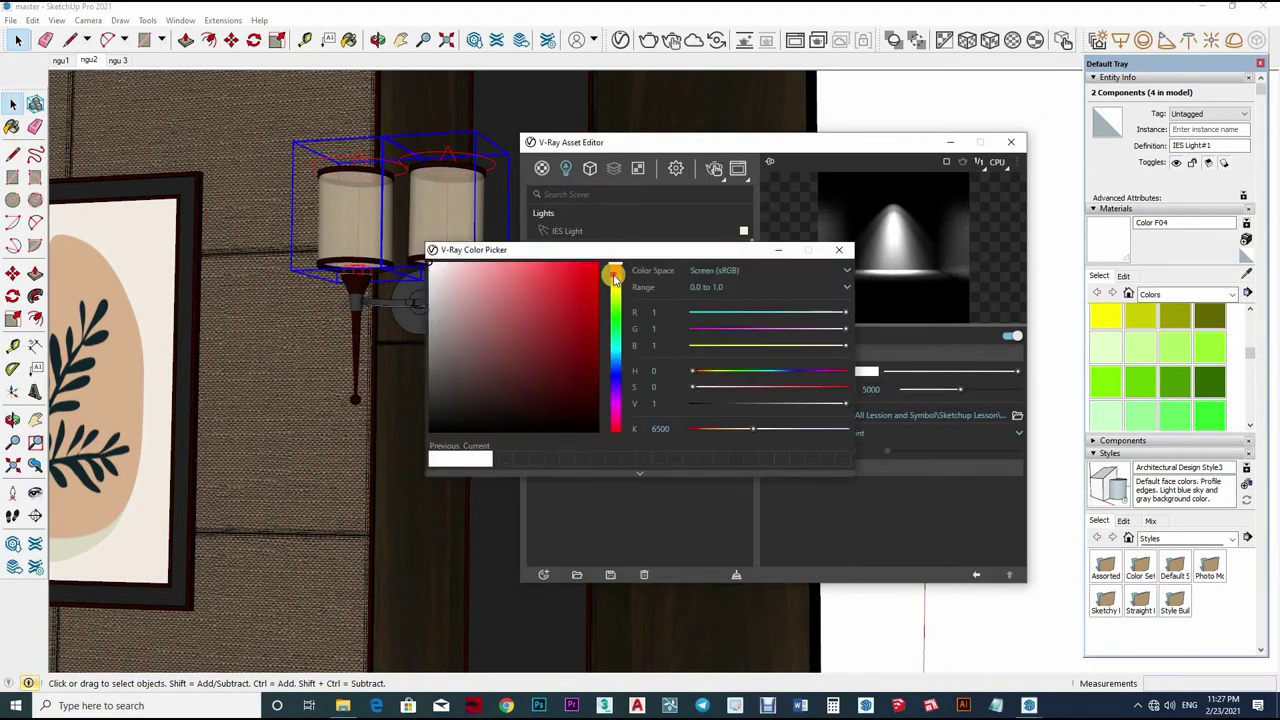
pyautogui.moveTo(601, 286); pyautogui.dragTo(500, 266)
pyautogui.click(463, 265)
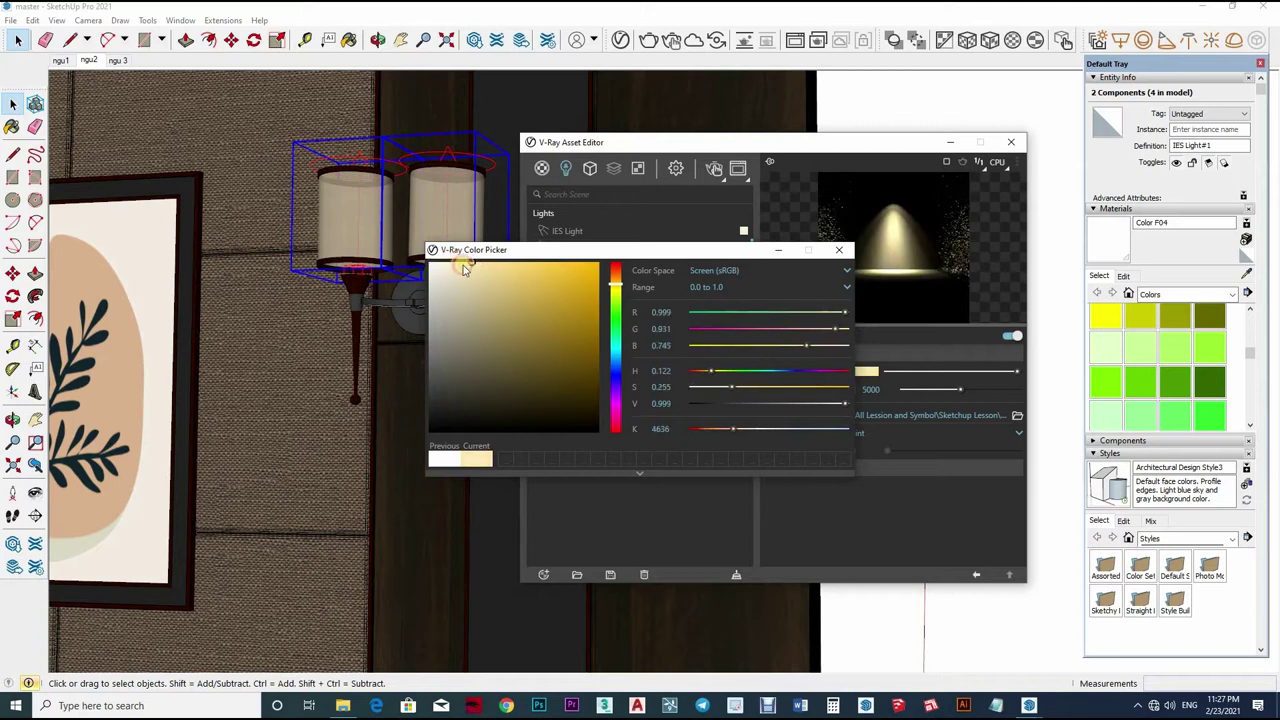
pyautogui.click(615, 285)
pyautogui.click(1008, 142)
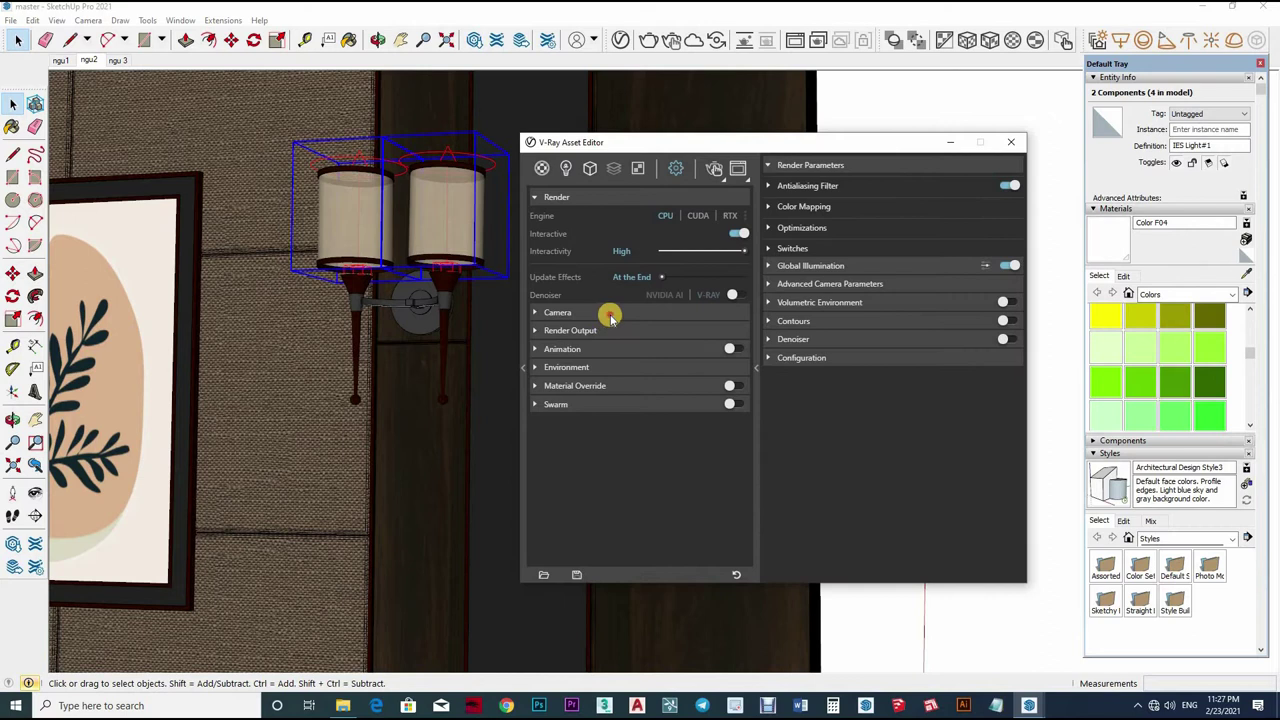
# - Set the V-Ray camera Exposure Value to 9.5
pyautogui.click(604, 313)
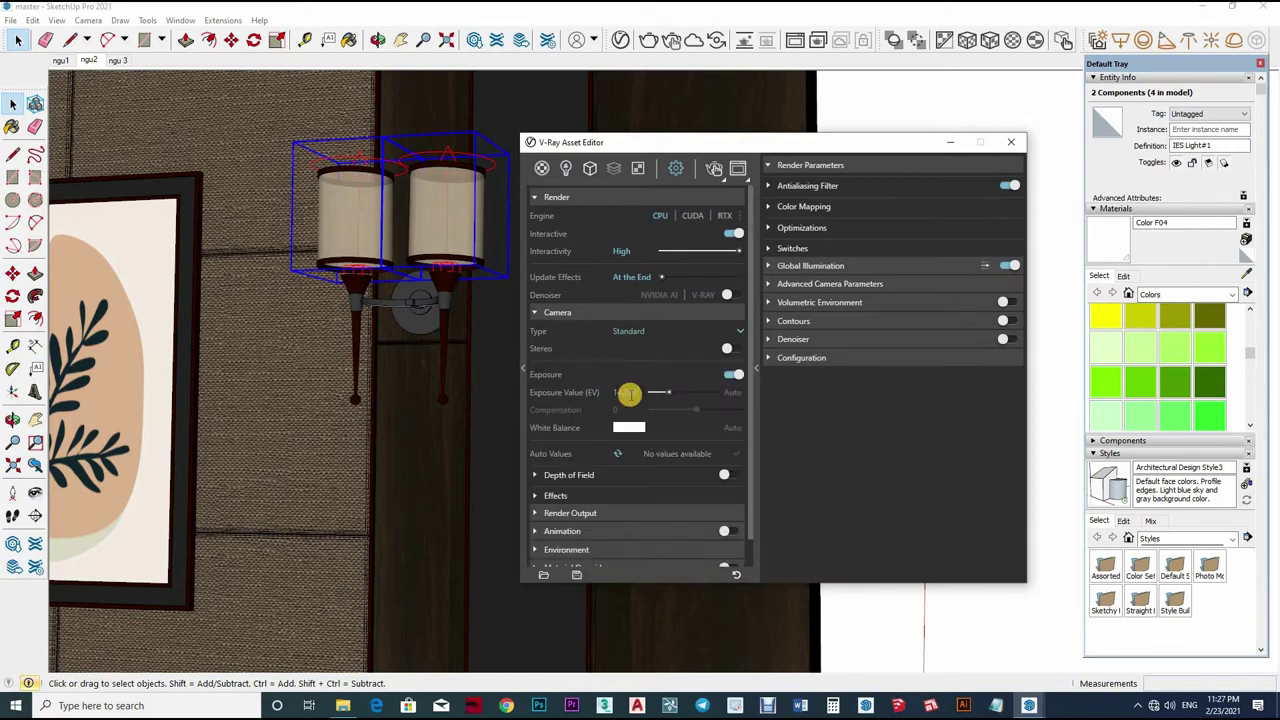
pyautogui.write('11')
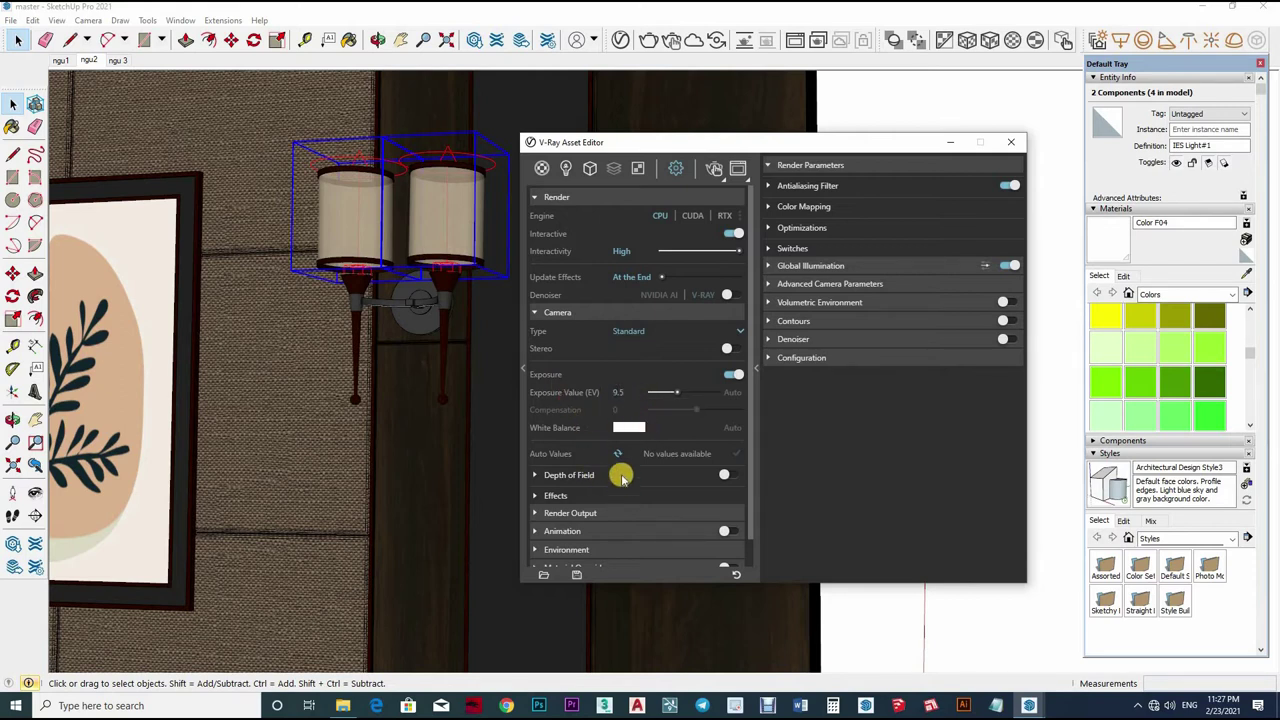
pyautogui.scroll(-2, 650, 480)
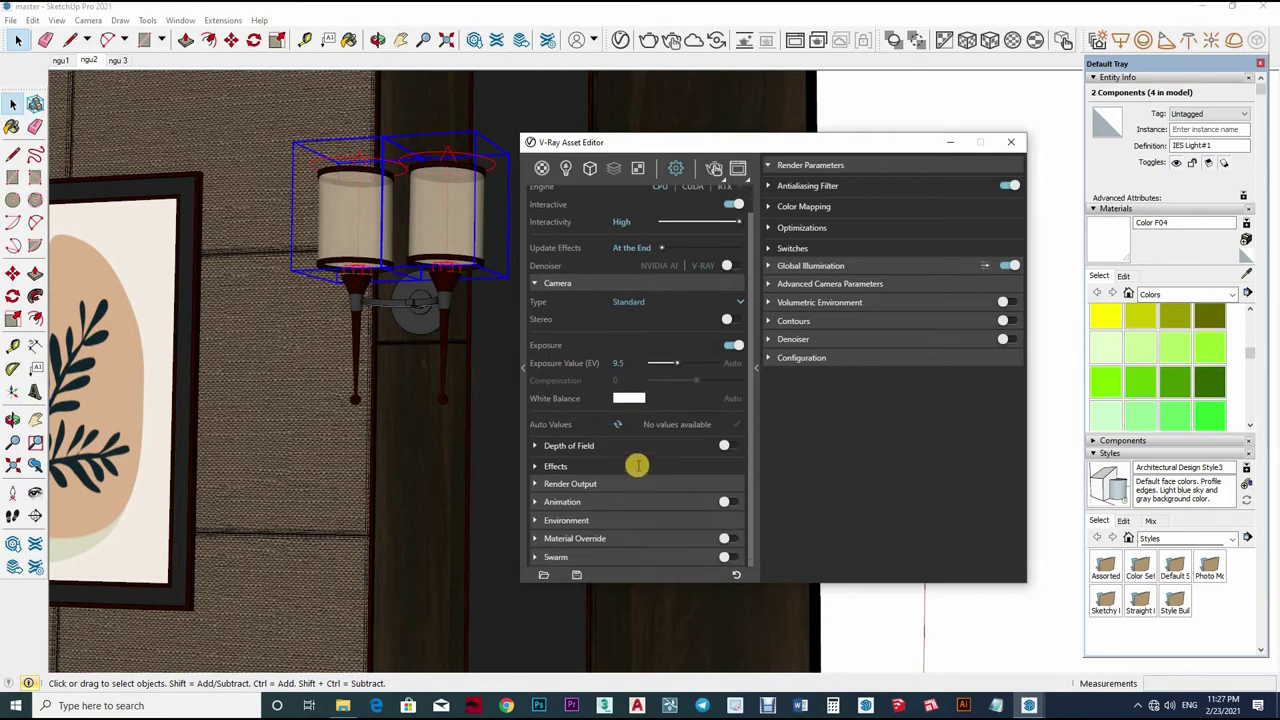
# - Check the 1200×675 render output size and expand the environment background settings
pyautogui.click(590, 483)
pyautogui.scroll(-2, 590, 468)
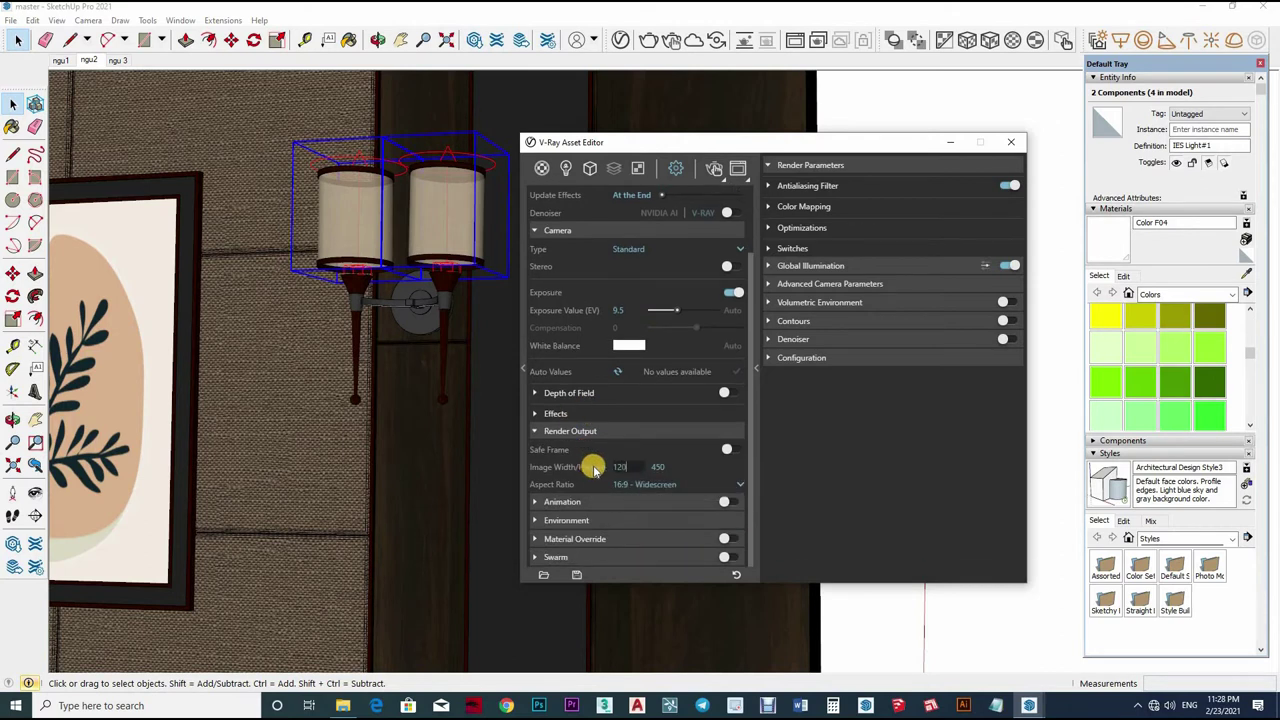
pyautogui.scroll(-2, 628, 480)
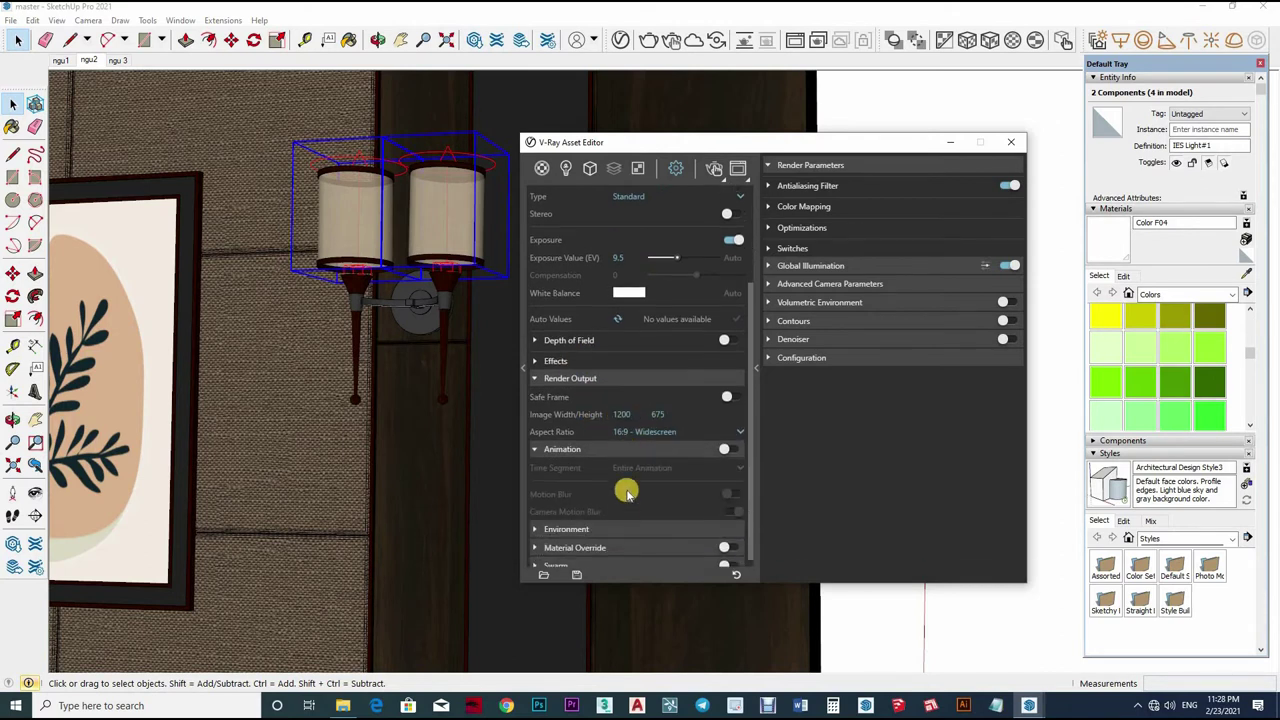
pyautogui.scroll(2, 630, 510)
pyautogui.scroll(-2, 672, 414)
pyautogui.click(717, 455)
pyautogui.scroll(-1, 740, 420)
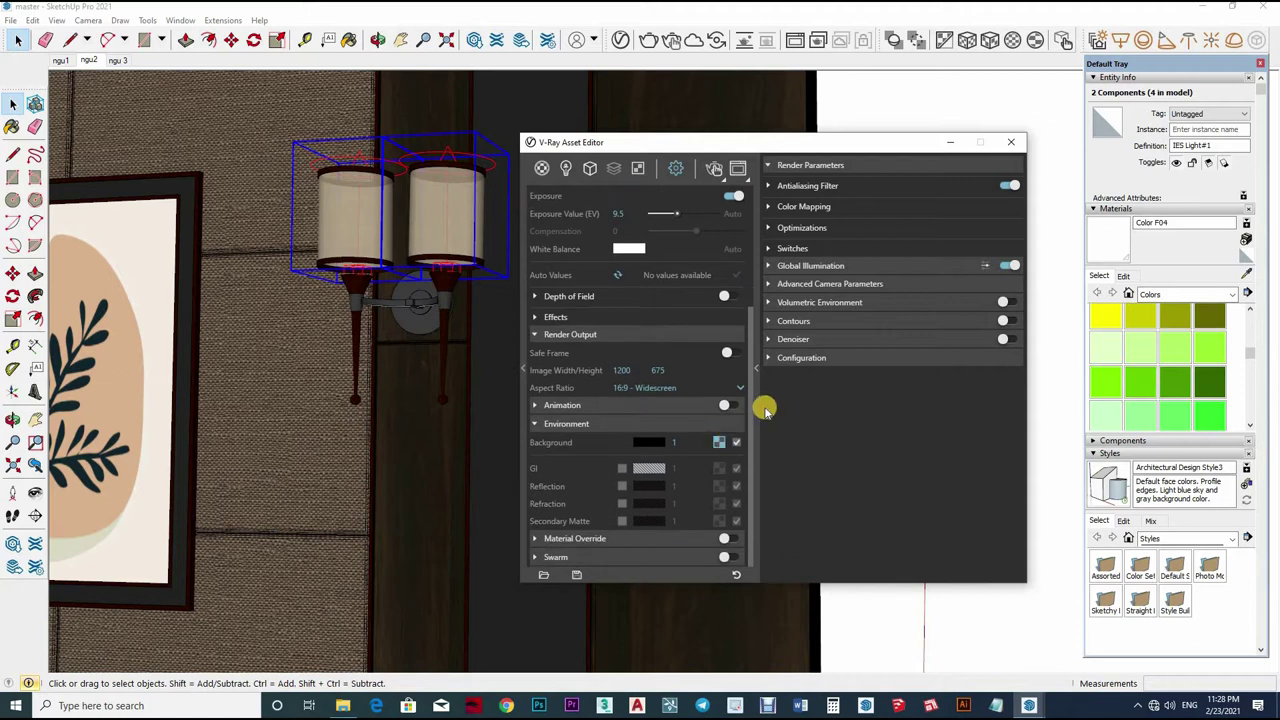
# - Replace the background sky with the VizPeople_non_commercial_hdr_v1_02 HDR bitmap
pyautogui.click(774, 336)
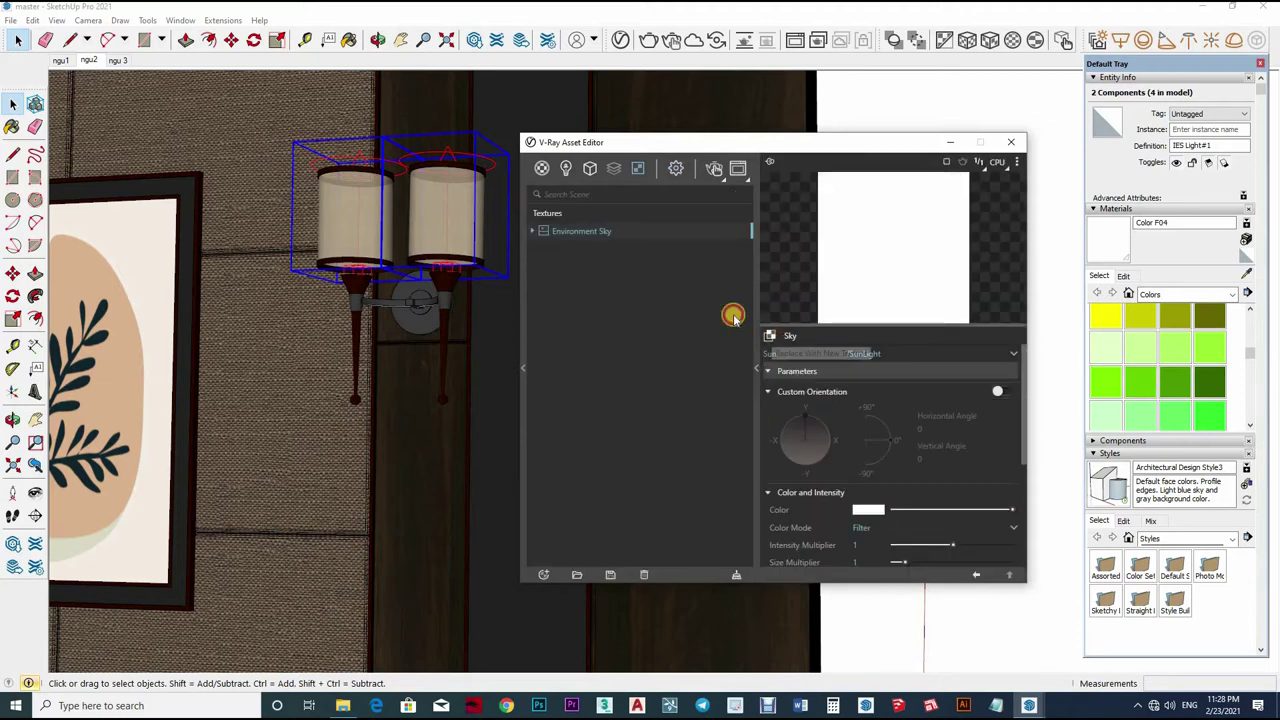
pyautogui.click(800, 343)
pyautogui.click(760, 345)
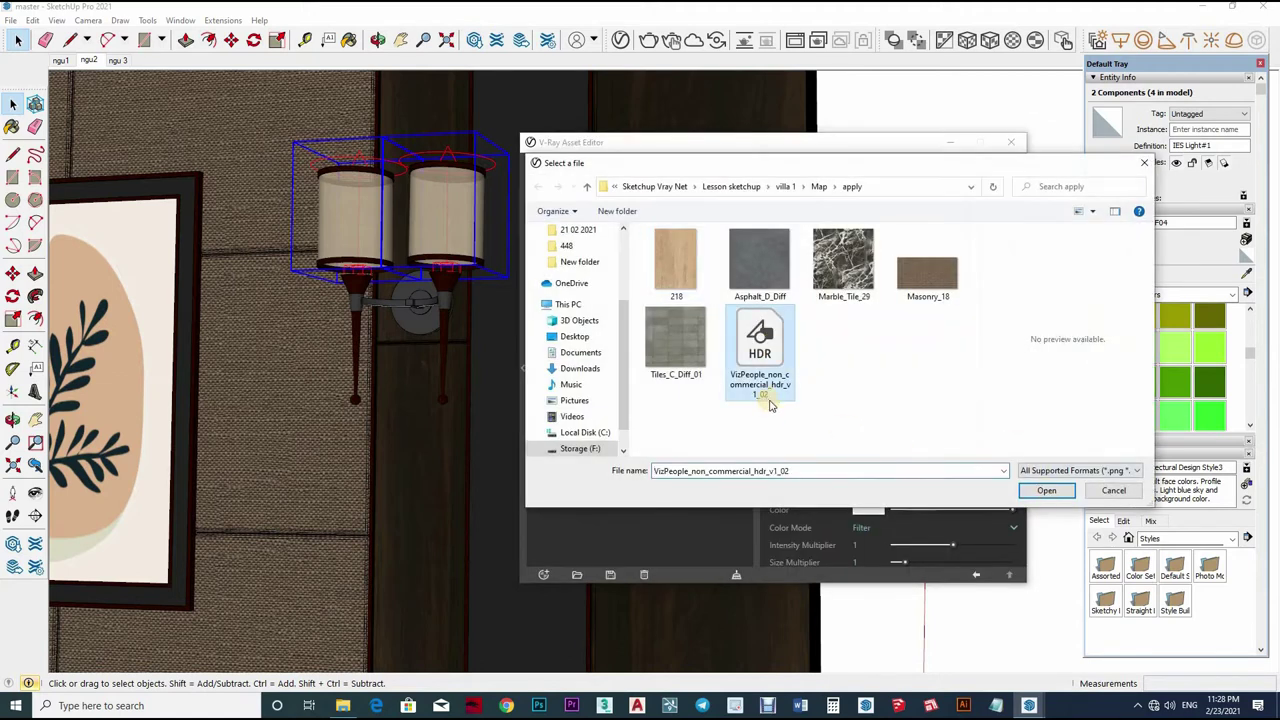
pyautogui.click(1046, 490)
# - Map the HDR background spherically and set its intensity to 5
pyautogui.click(846, 407)
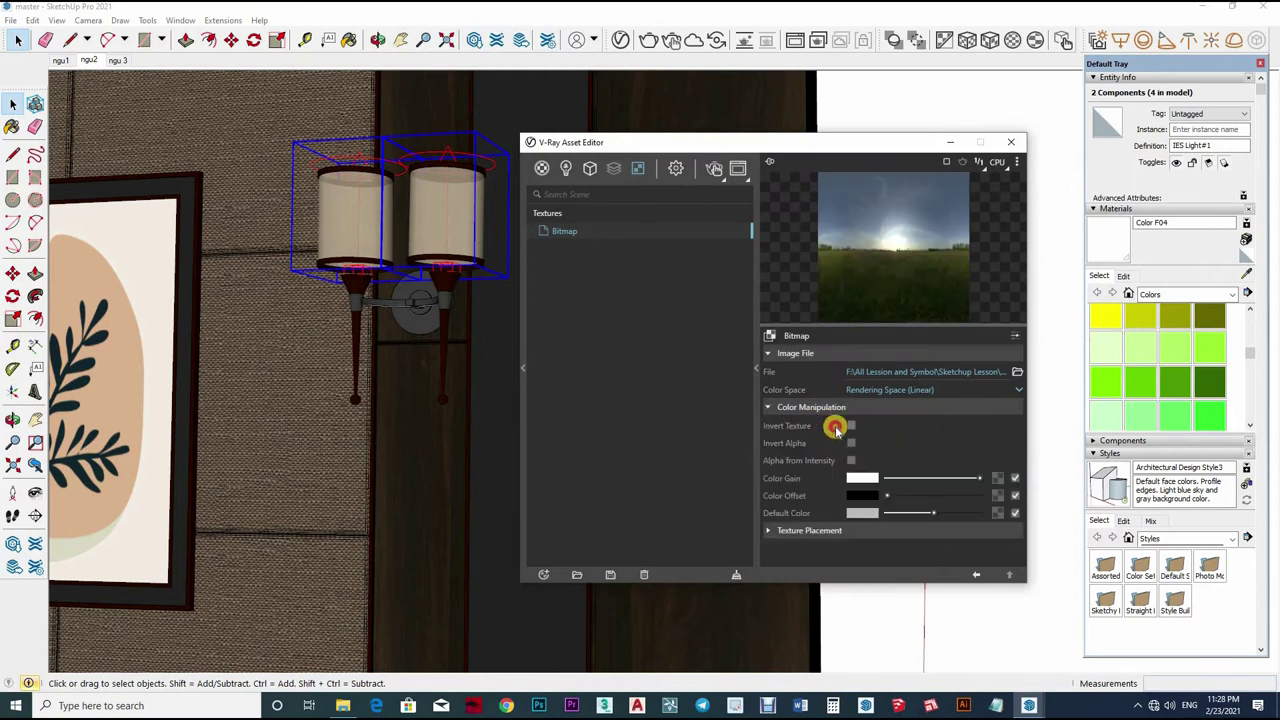
pyautogui.click(846, 407)
pyautogui.click(848, 425)
pyautogui.click(873, 462)
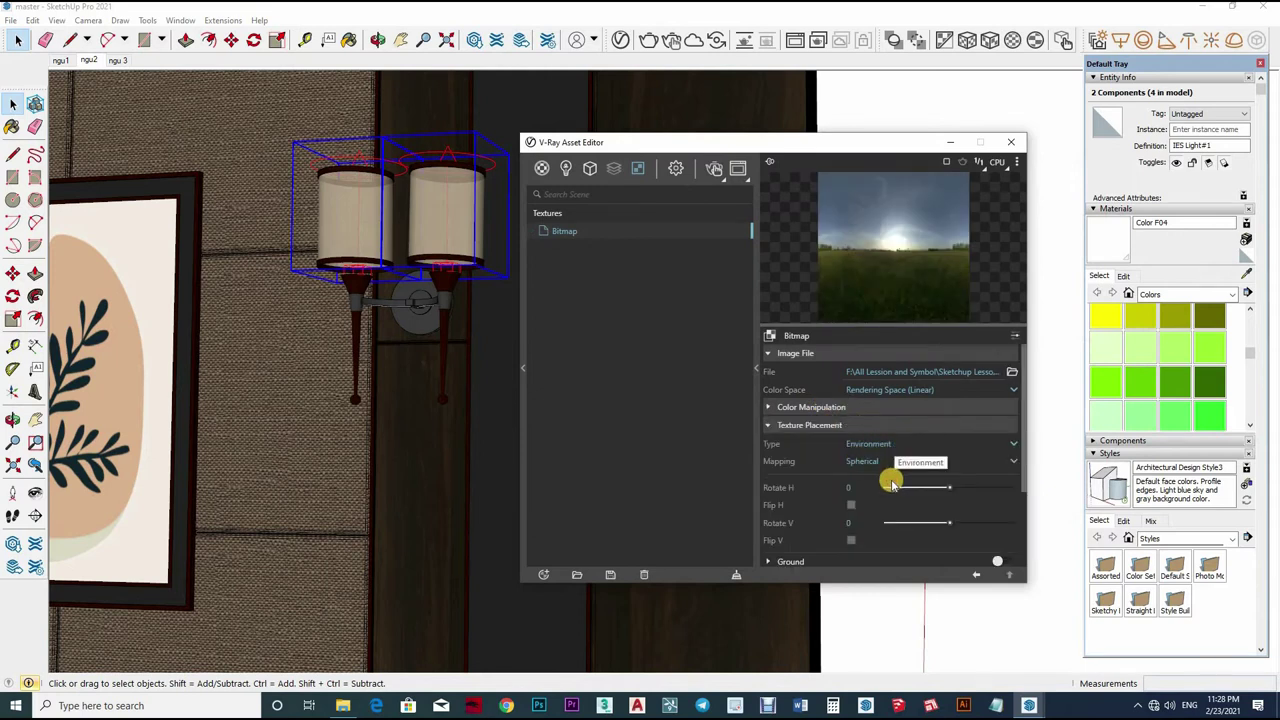
pyautogui.click(895, 472)
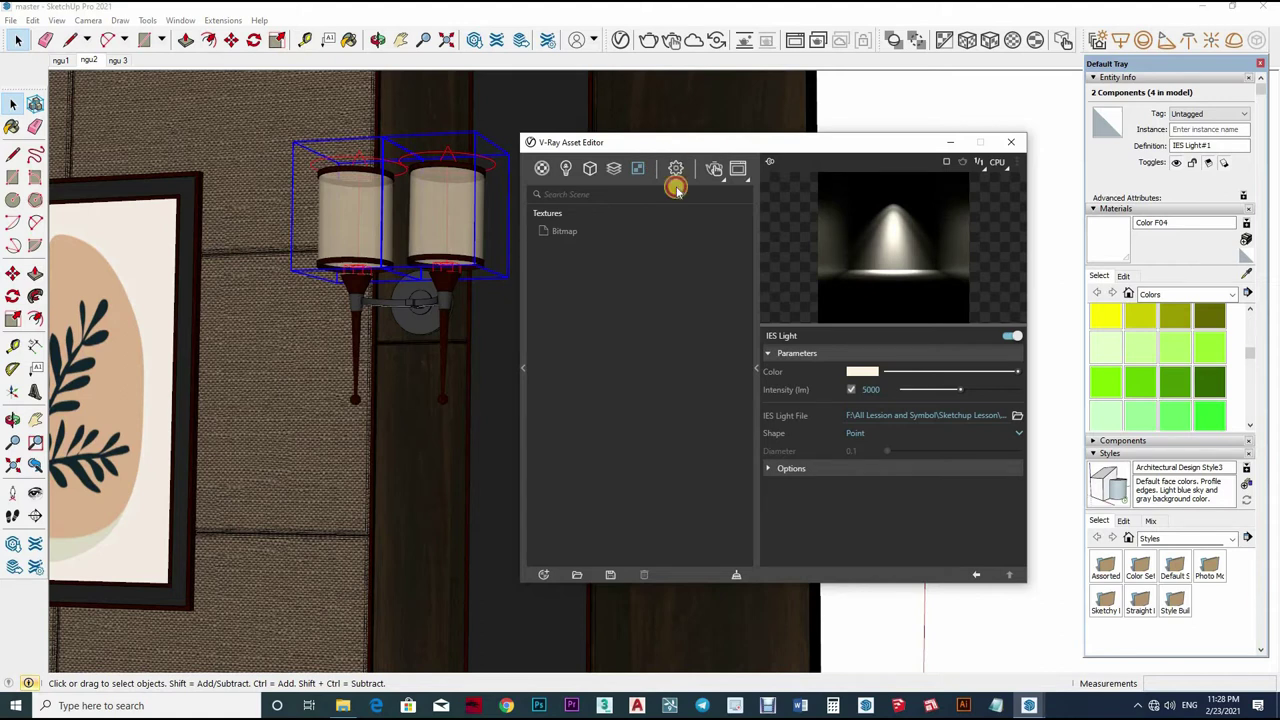
pyautogui.write('5')
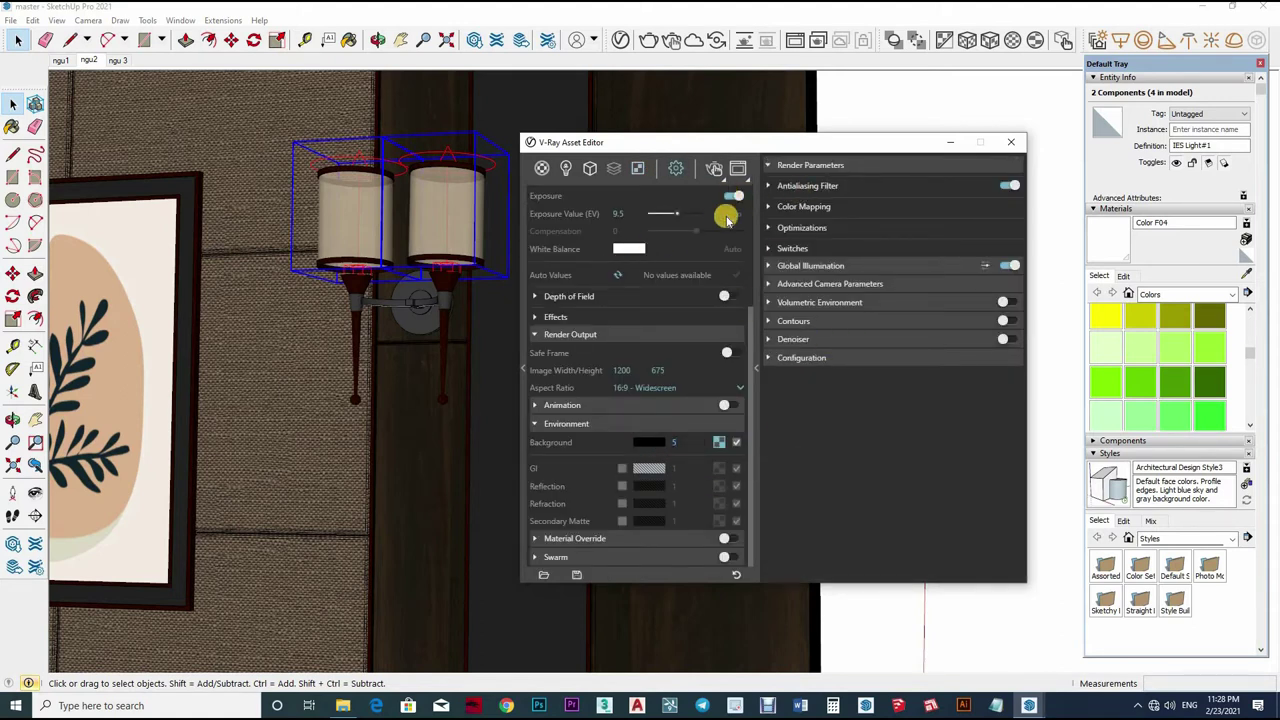
# - Render the ngu2 bedroom view at 1200×675, zoom in to check noise, then close the render
pyautogui.click(90, 61)
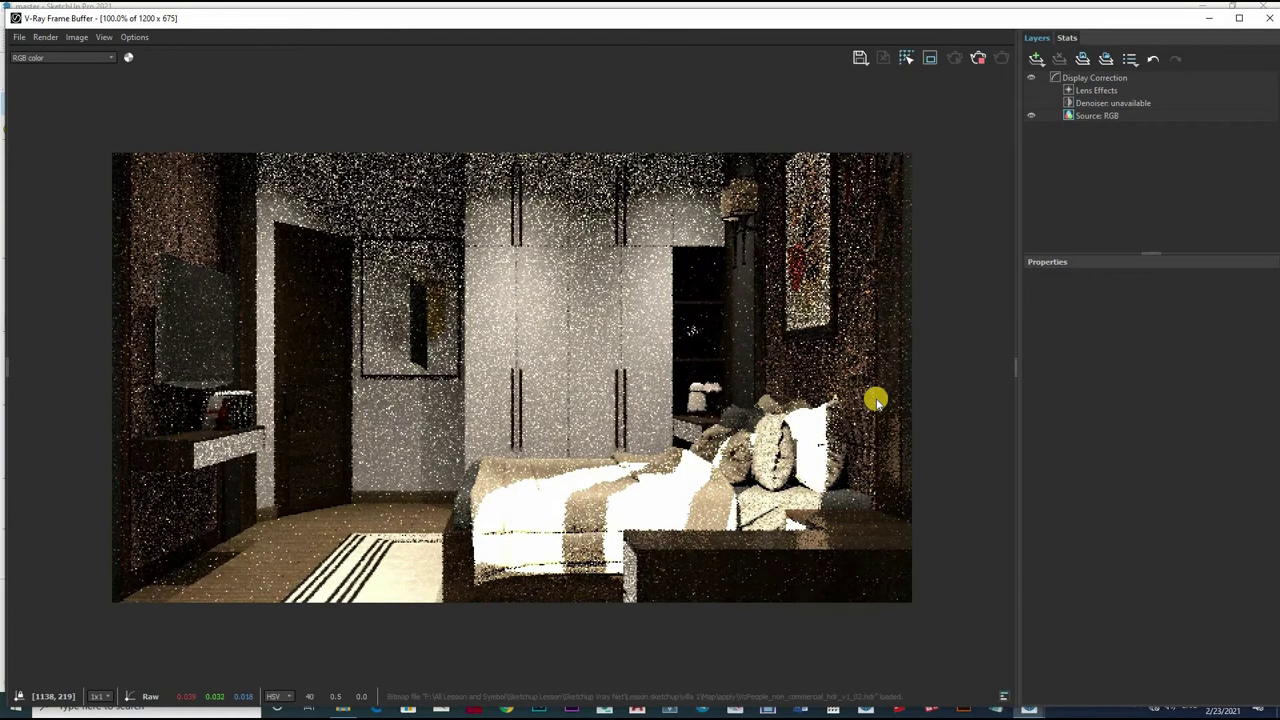
pyautogui.click(811, 393)
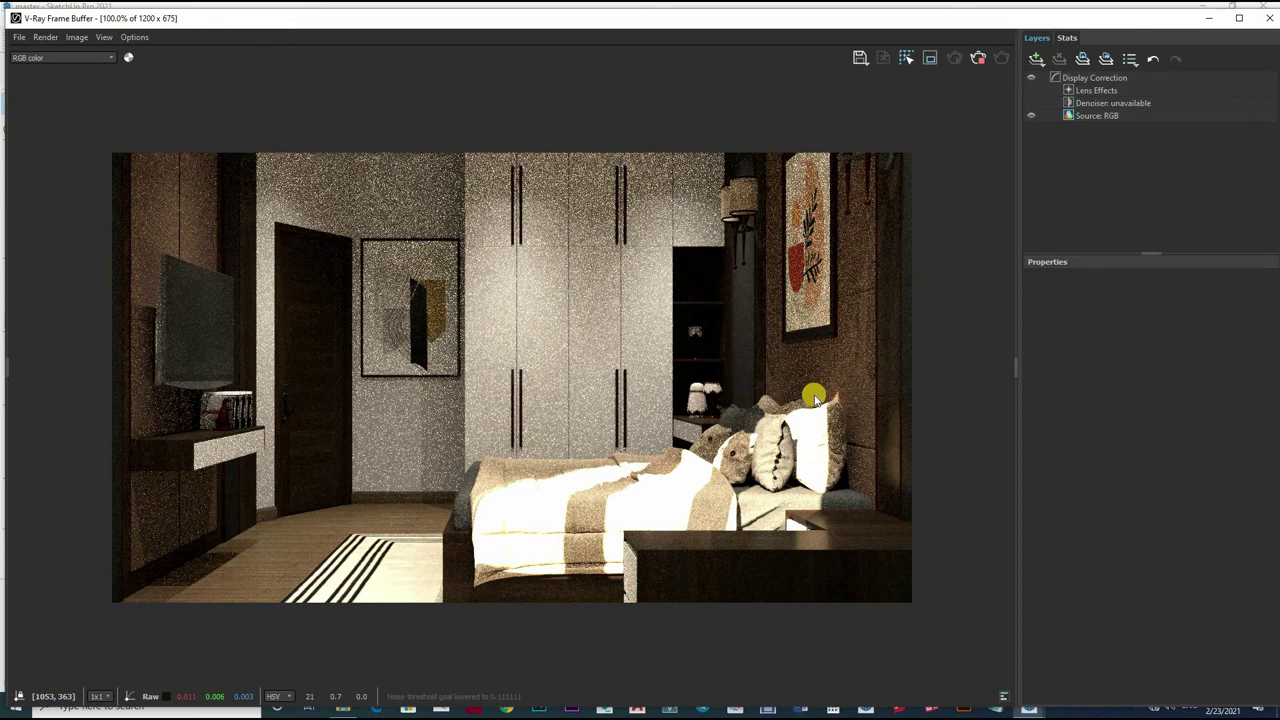
pyautogui.scroll(1, 695, 345)
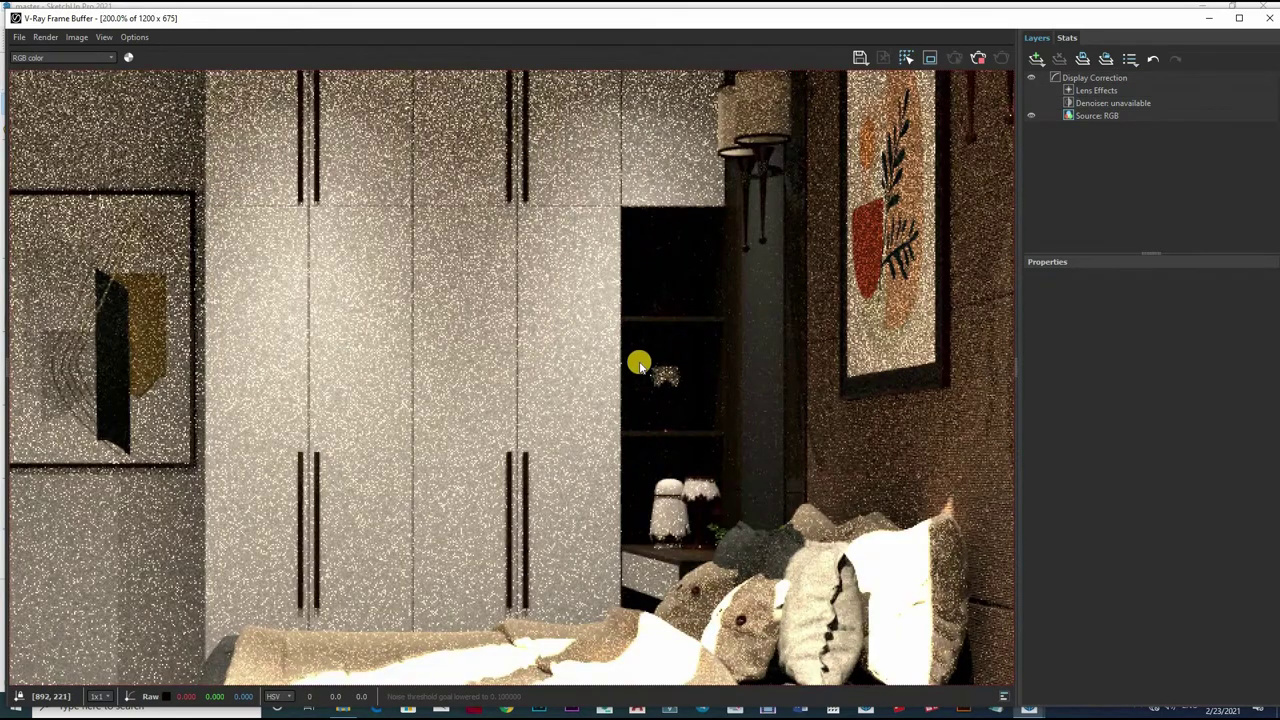
pyautogui.scroll(-1, 640, 365)
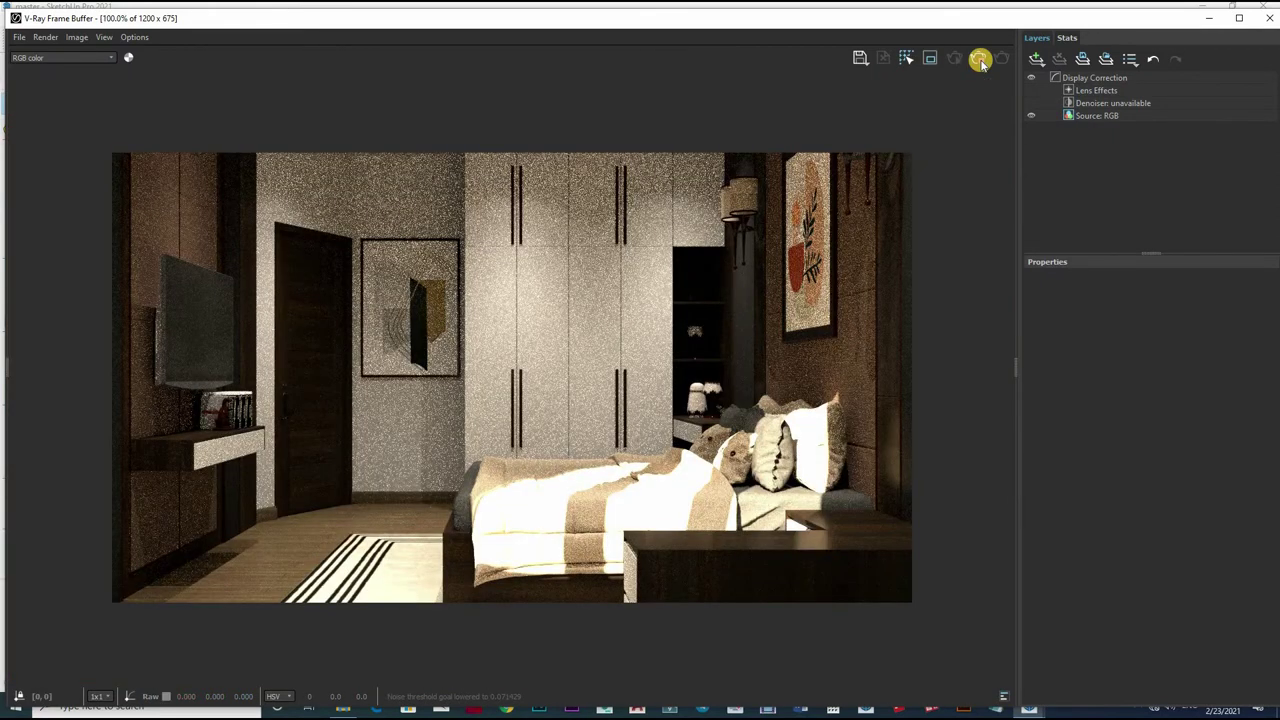
pyautogui.click(1268, 24)
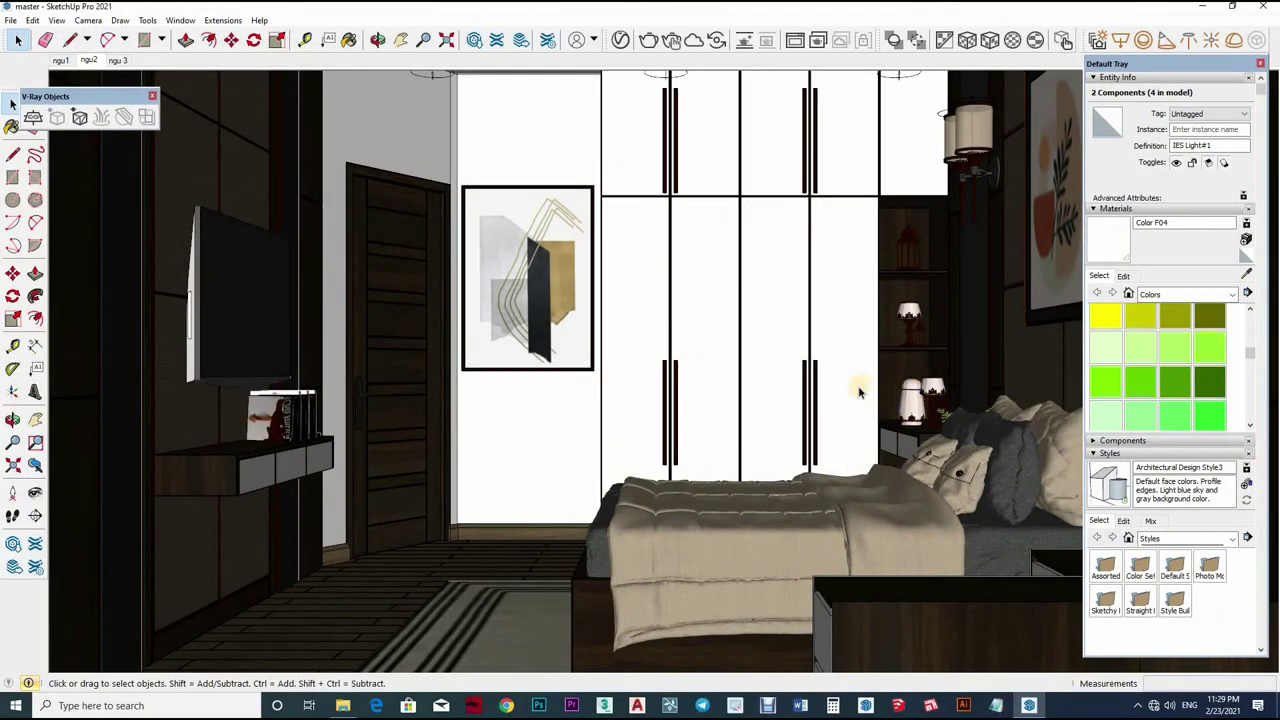
# - Place a V-Ray dome light beside the room box
pyautogui.scroll(-3, 826, 383)
pyautogui.moveTo(837, 334); pyautogui.dragTo(814, 357, button='middle')
pyautogui.scroll(3, 809, 360)
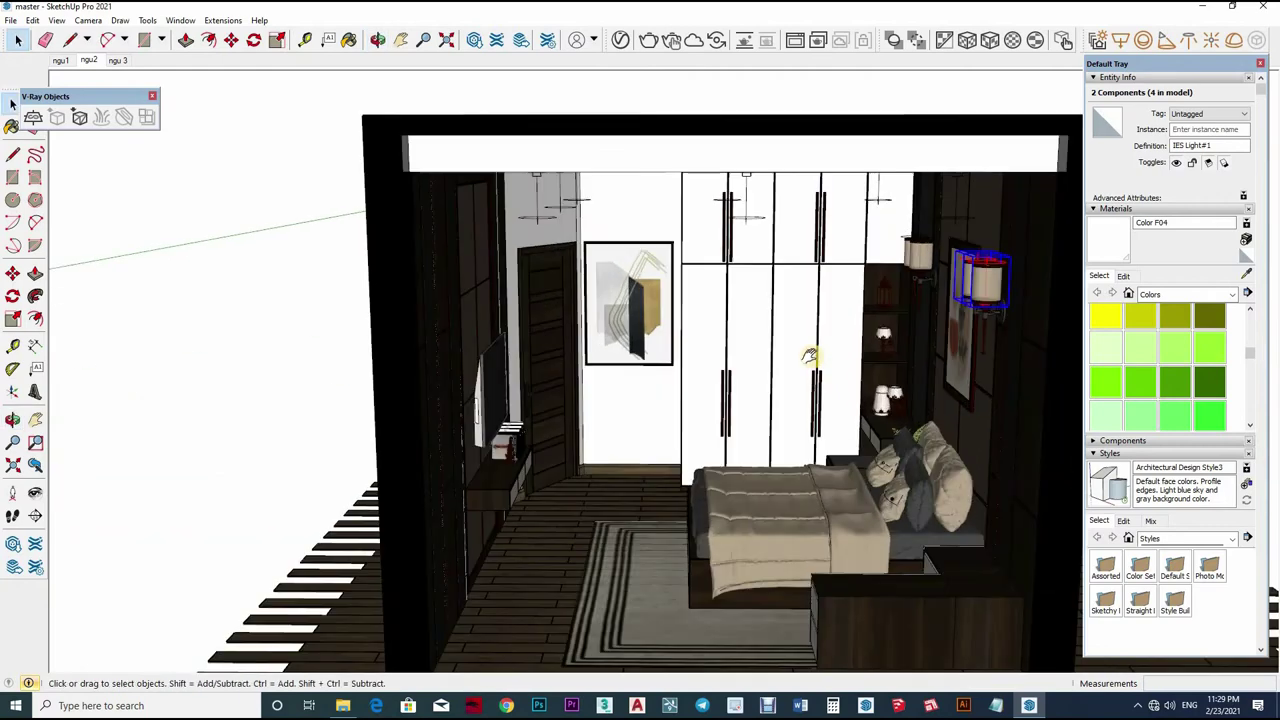
pyautogui.press('space')
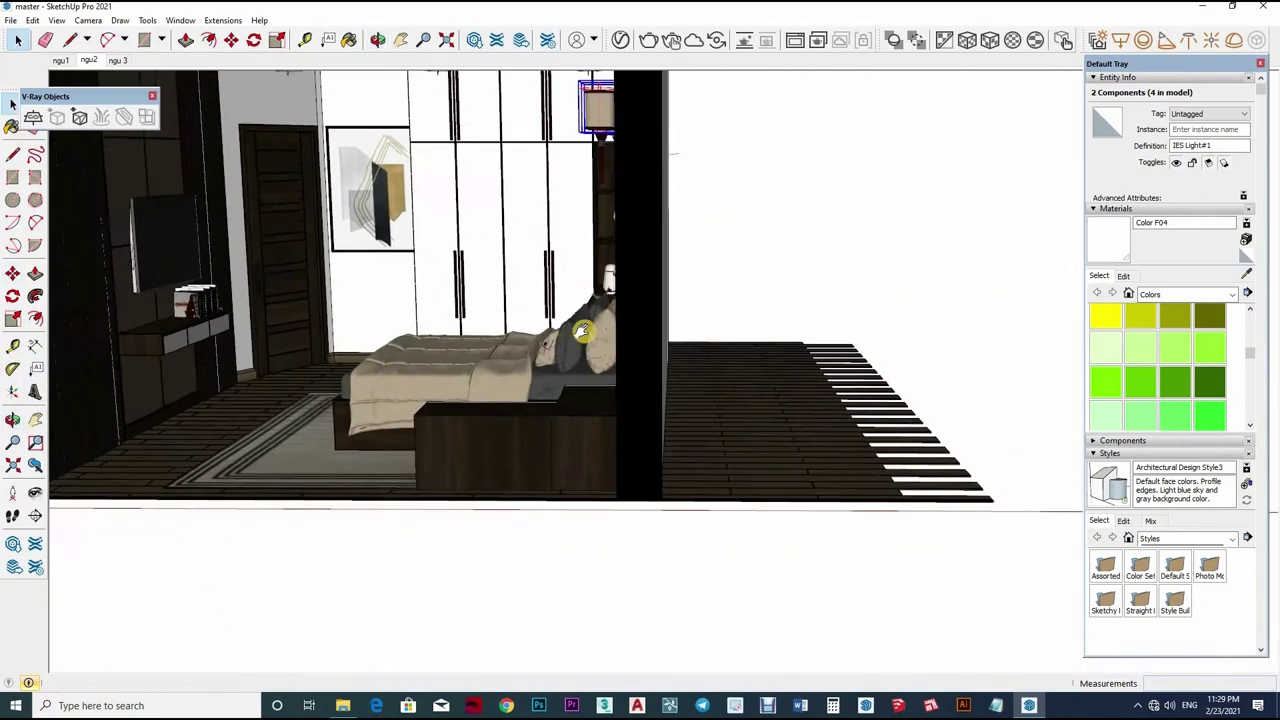
pyautogui.moveTo(542, 342); pyautogui.dragTo(500, 320, button='middle')
pyautogui.scroll(-3, 460, 358)
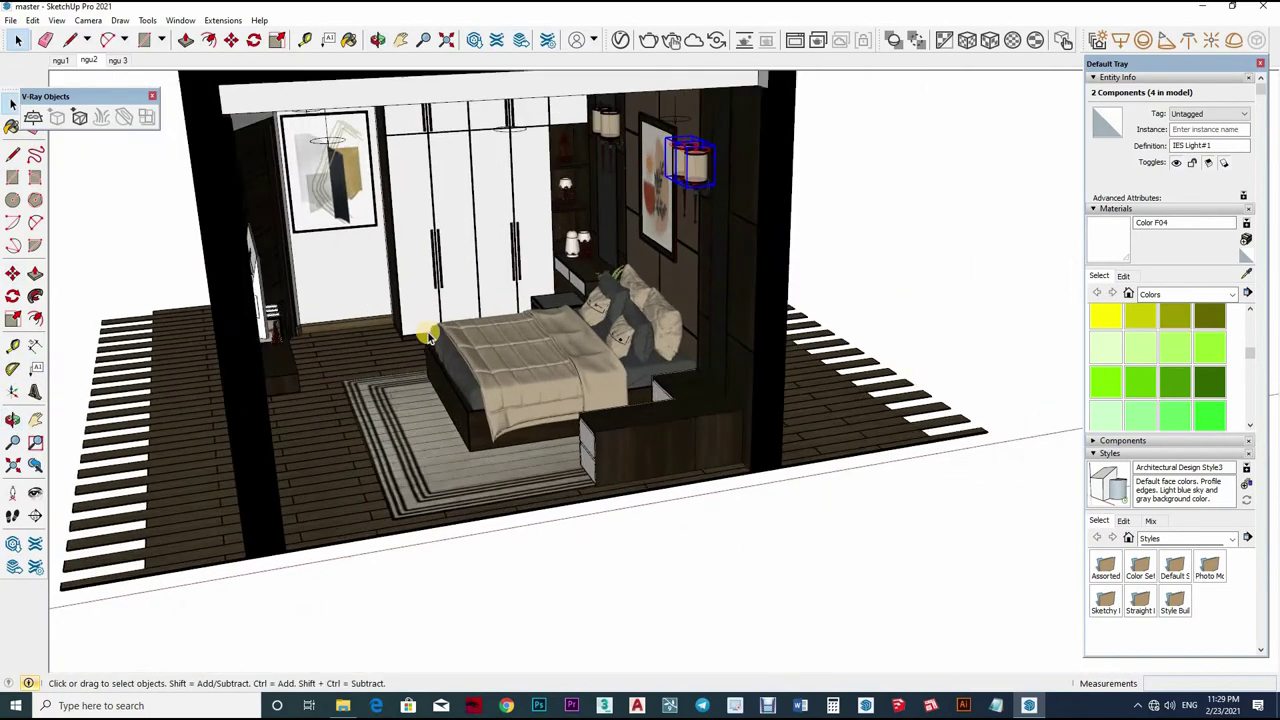
pyautogui.scroll(3, 460, 358)
pyautogui.scroll(-2, 323, 400)
pyautogui.moveTo(323, 400); pyautogui.dragTo(260, 390, button='middle')
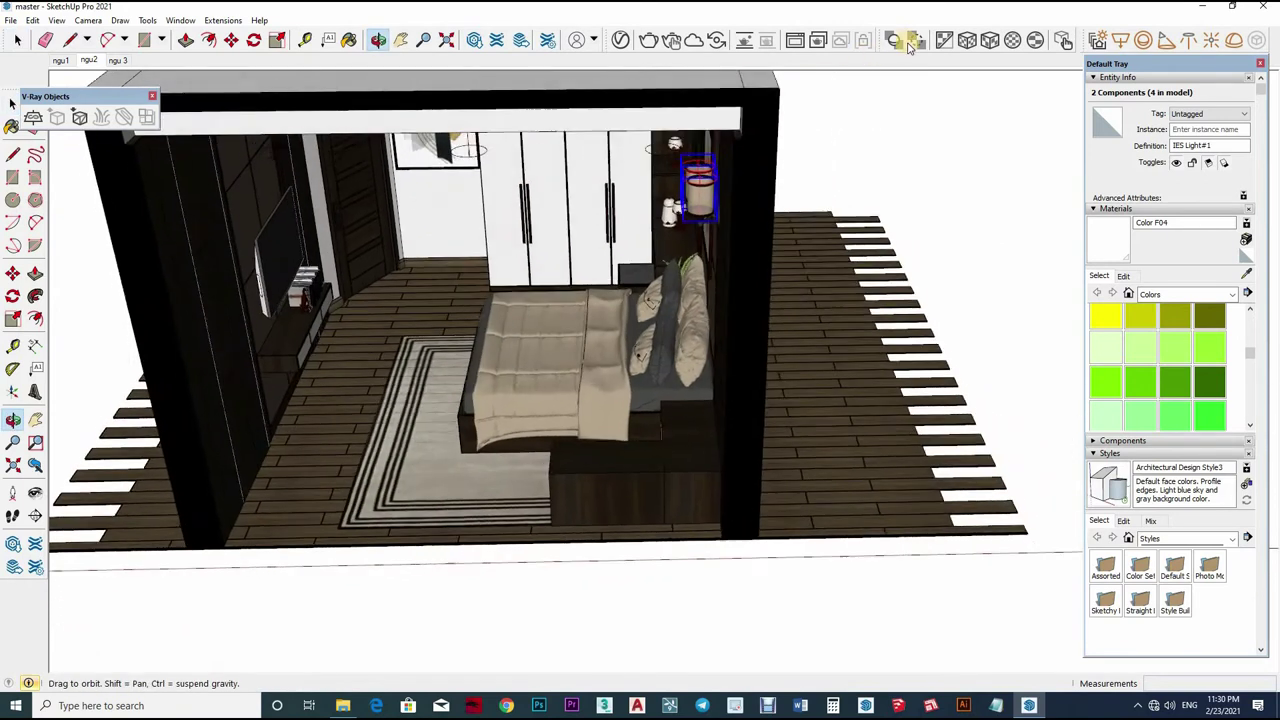
pyautogui.scroll(3, 400, 380)
pyautogui.moveTo(749, 403); pyautogui.dragTo(728, 563, button='middle')
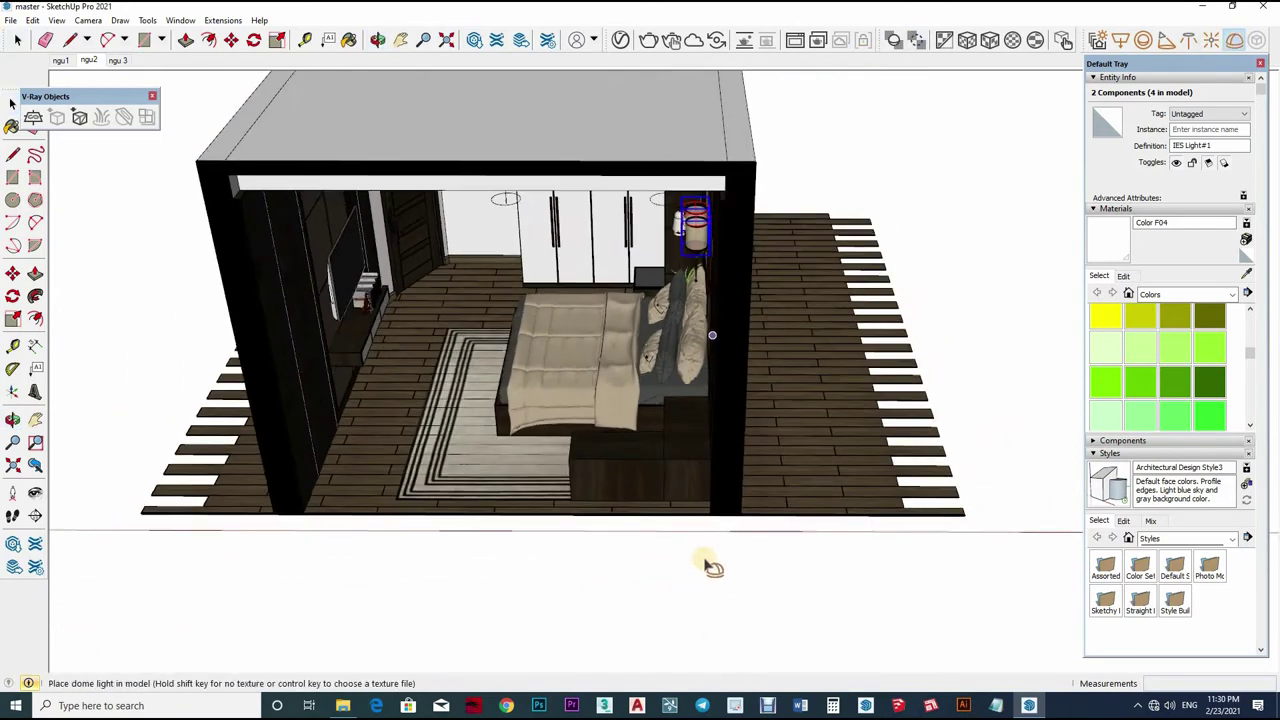
pyautogui.moveTo(631, 443); pyautogui.dragTo(580, 320, button='middle')
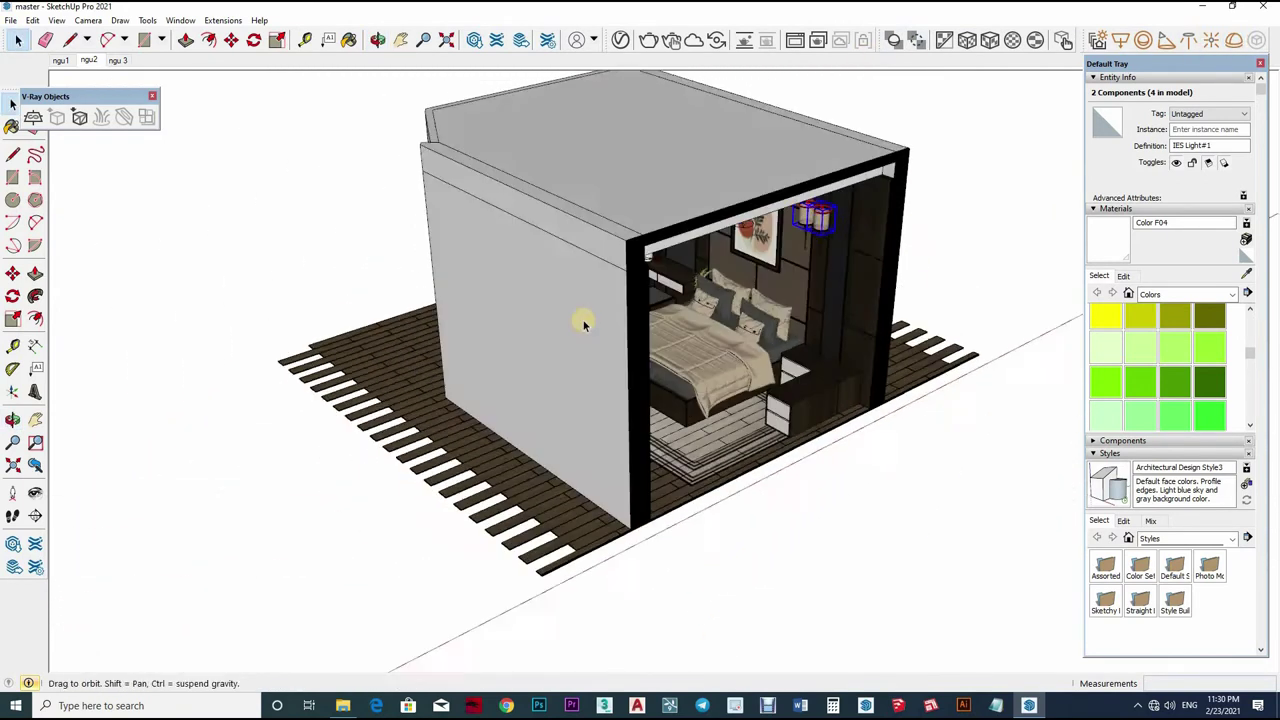
pyautogui.click(1236, 42)
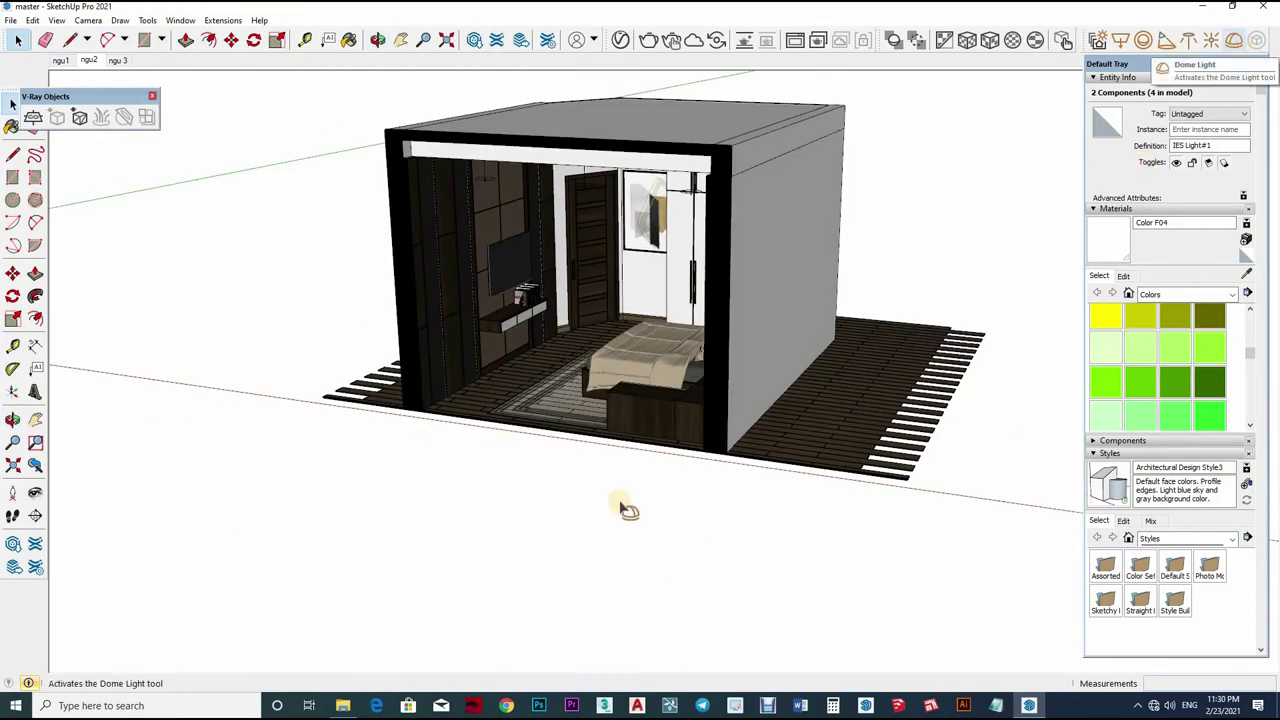
pyautogui.click(765, 425)
# - Move Dome Light#1 onto the floorboards outside the bedroom wall, then return to scene ngu1
pyautogui.scroll(2, 764, 432)
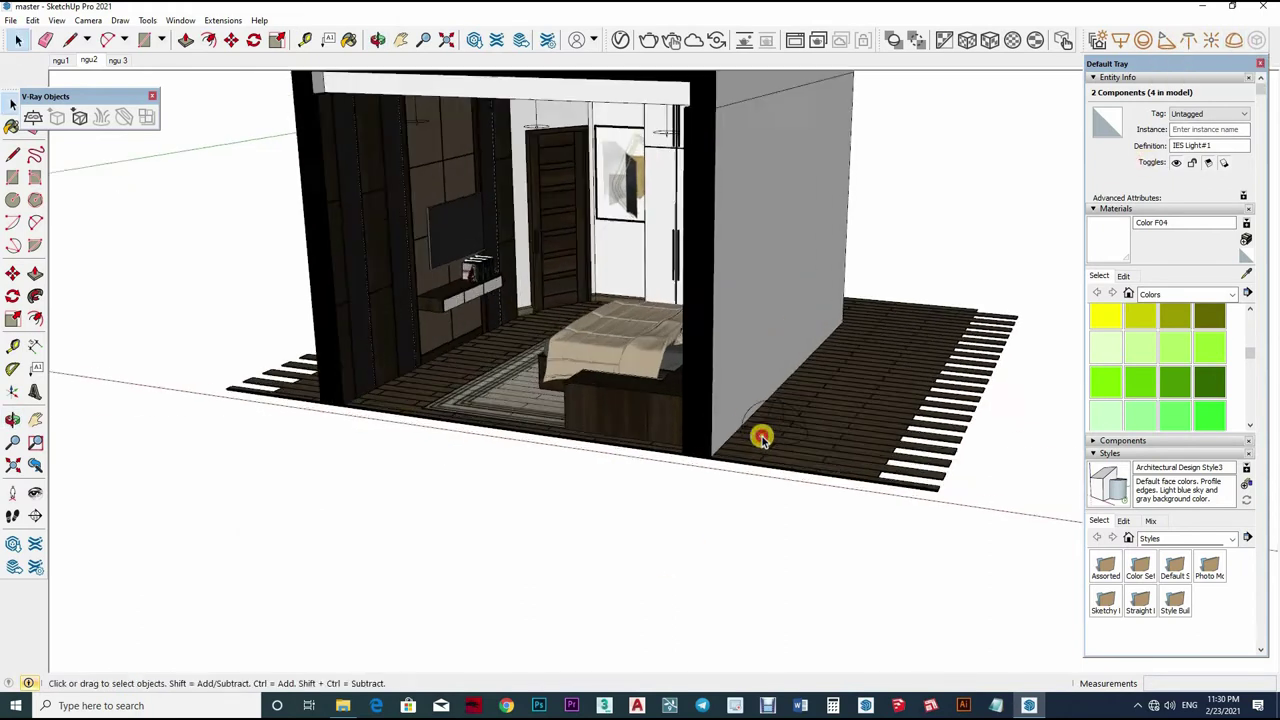
pyautogui.scroll(2, 800, 445)
pyautogui.press('m')
pyautogui.click(941, 612)
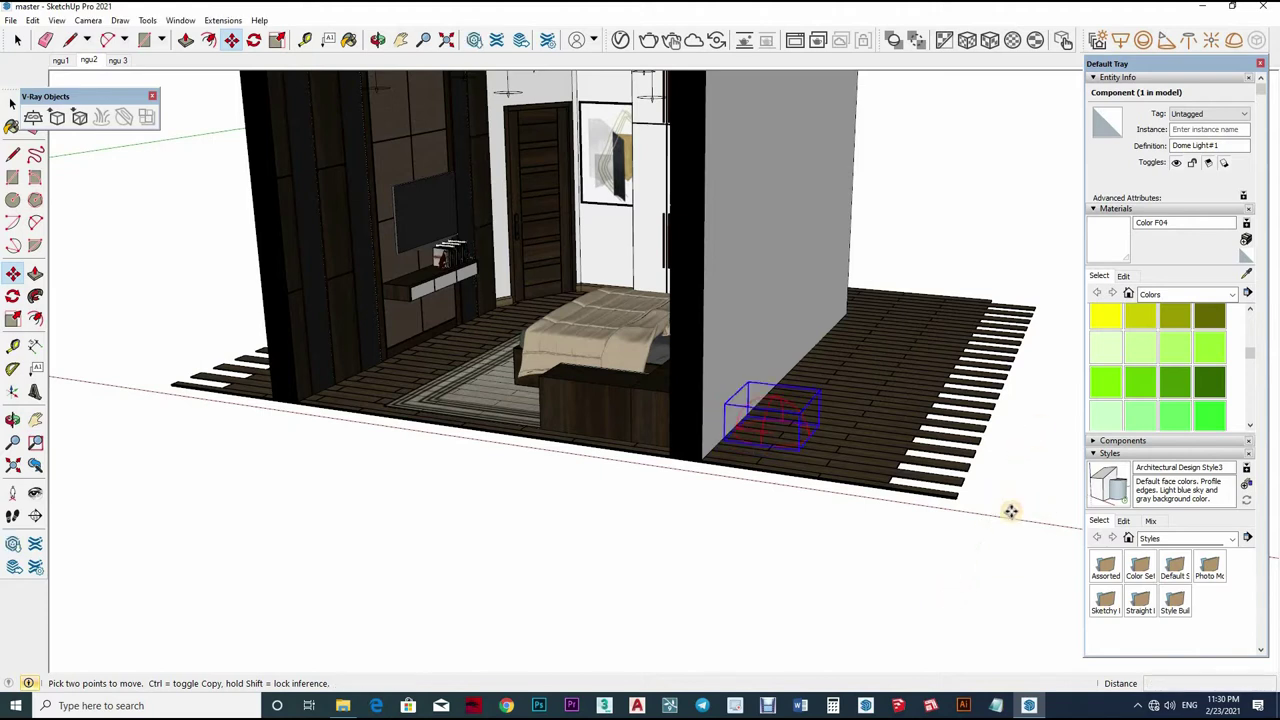
pyautogui.moveTo(654, 537); pyautogui.dragTo(509, 563, button='middle')
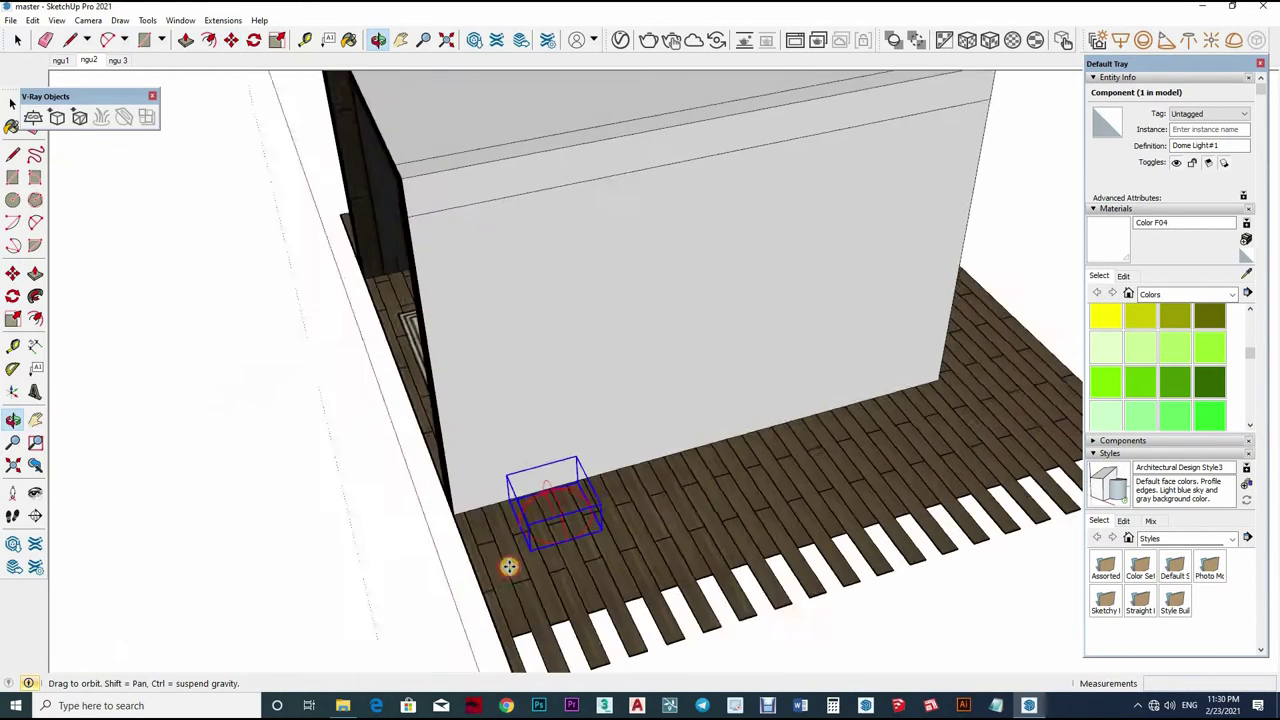
pyautogui.scroll(-3, 533, 530)
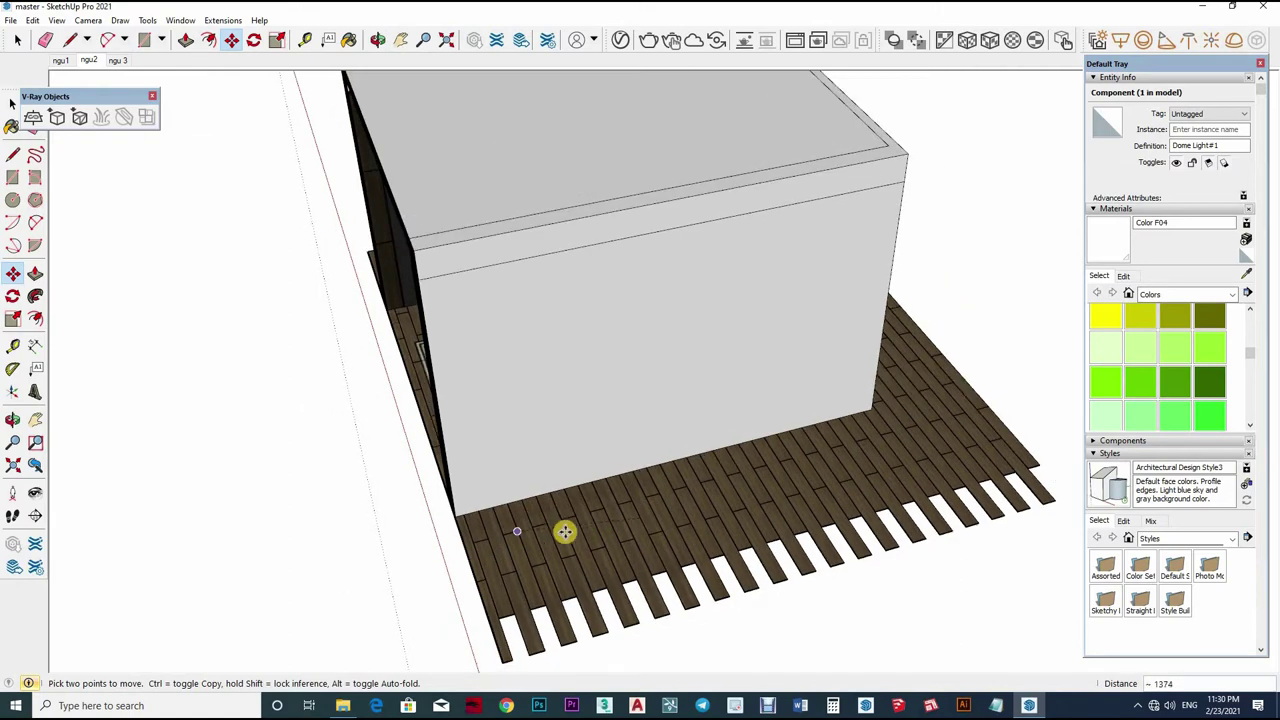
pyautogui.moveTo(657, 480); pyautogui.dragTo(466, 90, button='middle')
pyautogui.click(61, 60)
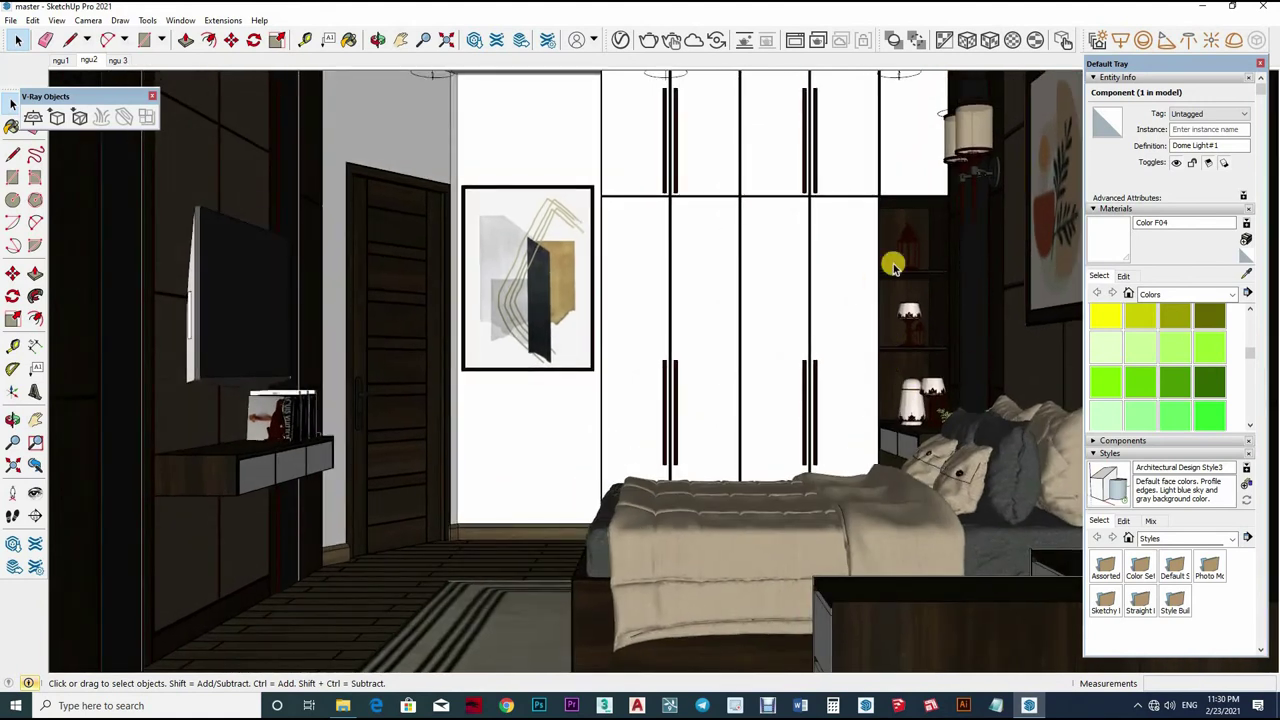
# - Load an HDR image into Dome Light#1's colour texture
pyautogui.hotkey('ctrl', 't')
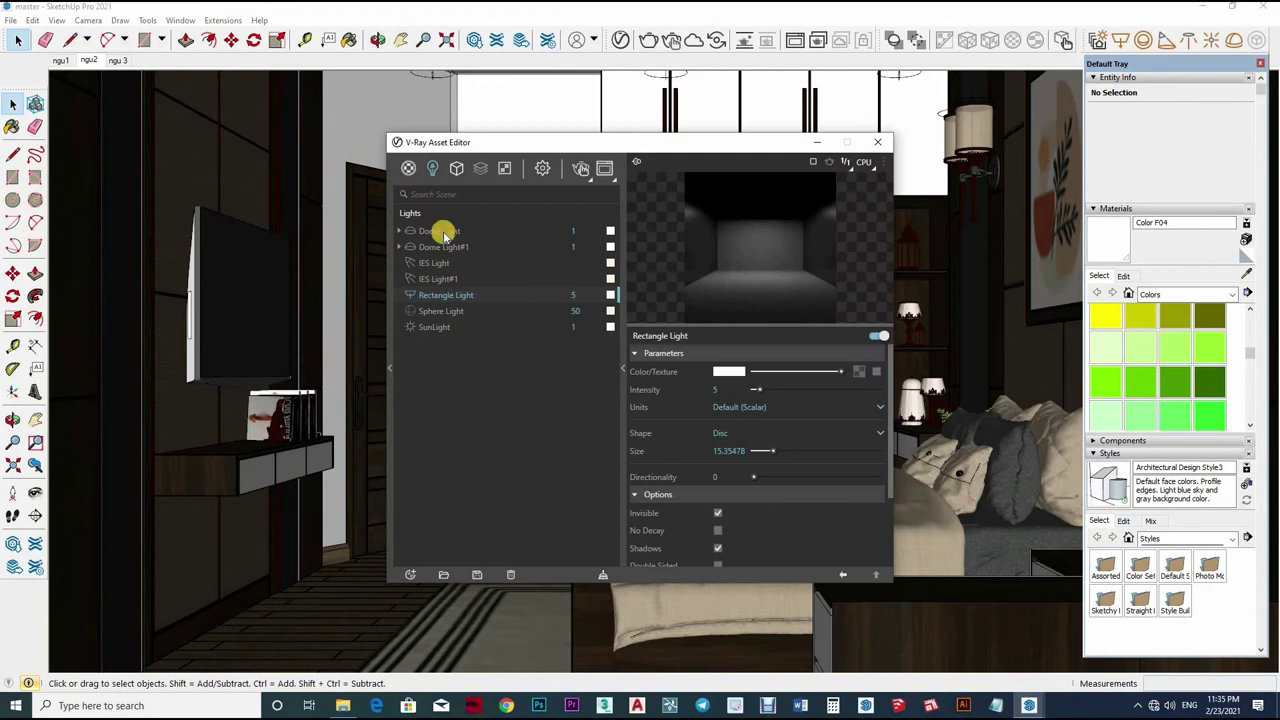
pyautogui.click(448, 248)
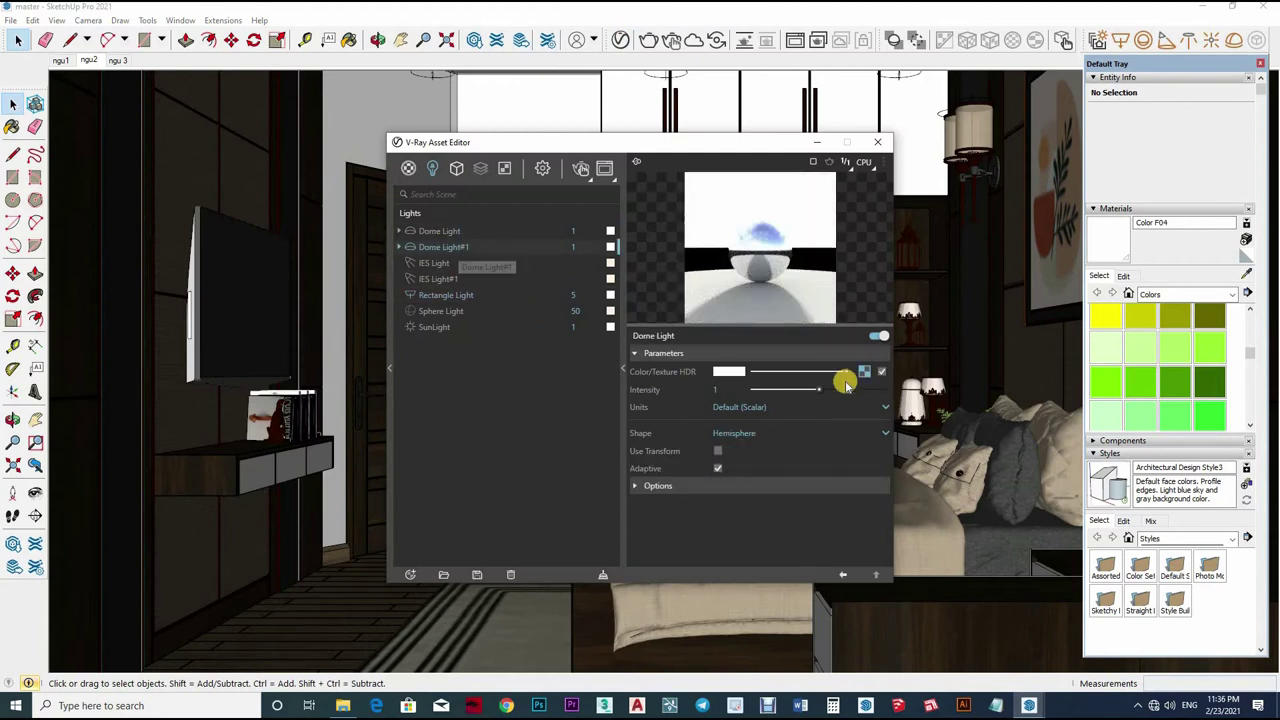
pyautogui.click(647, 335)
pyautogui.click(754, 391)
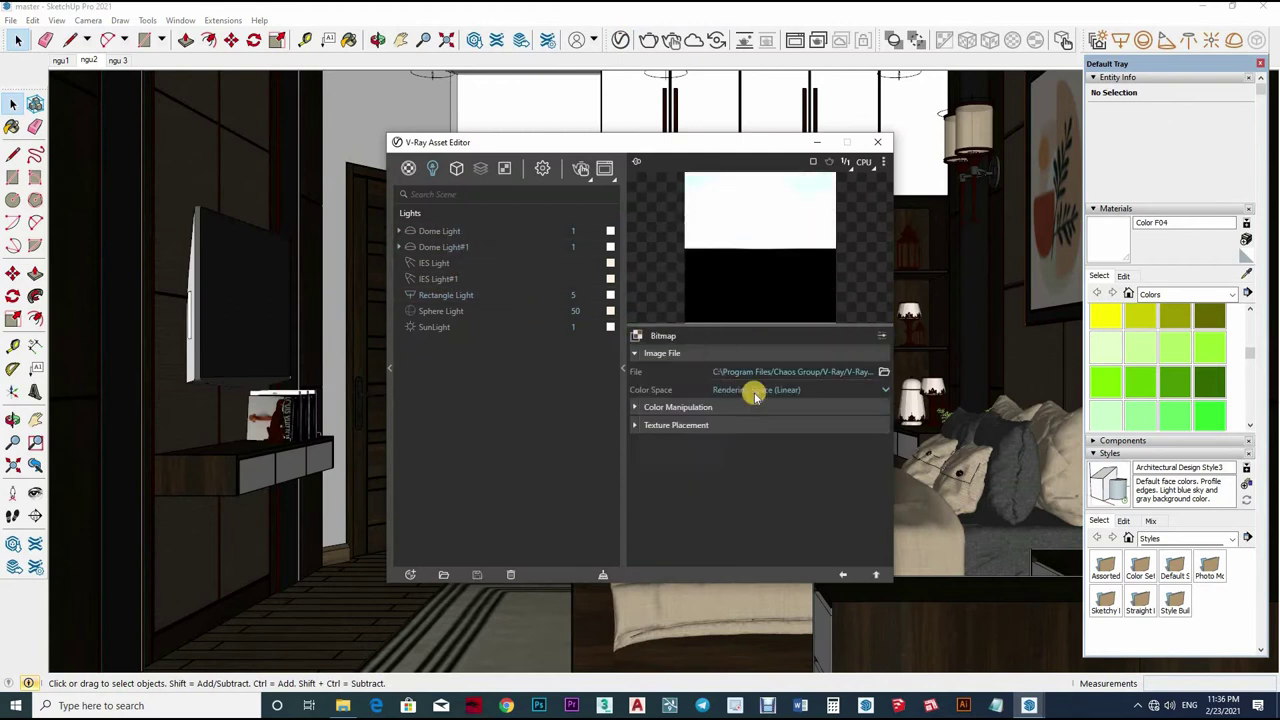
pyautogui.press('Return')
pyautogui.click(678, 407)
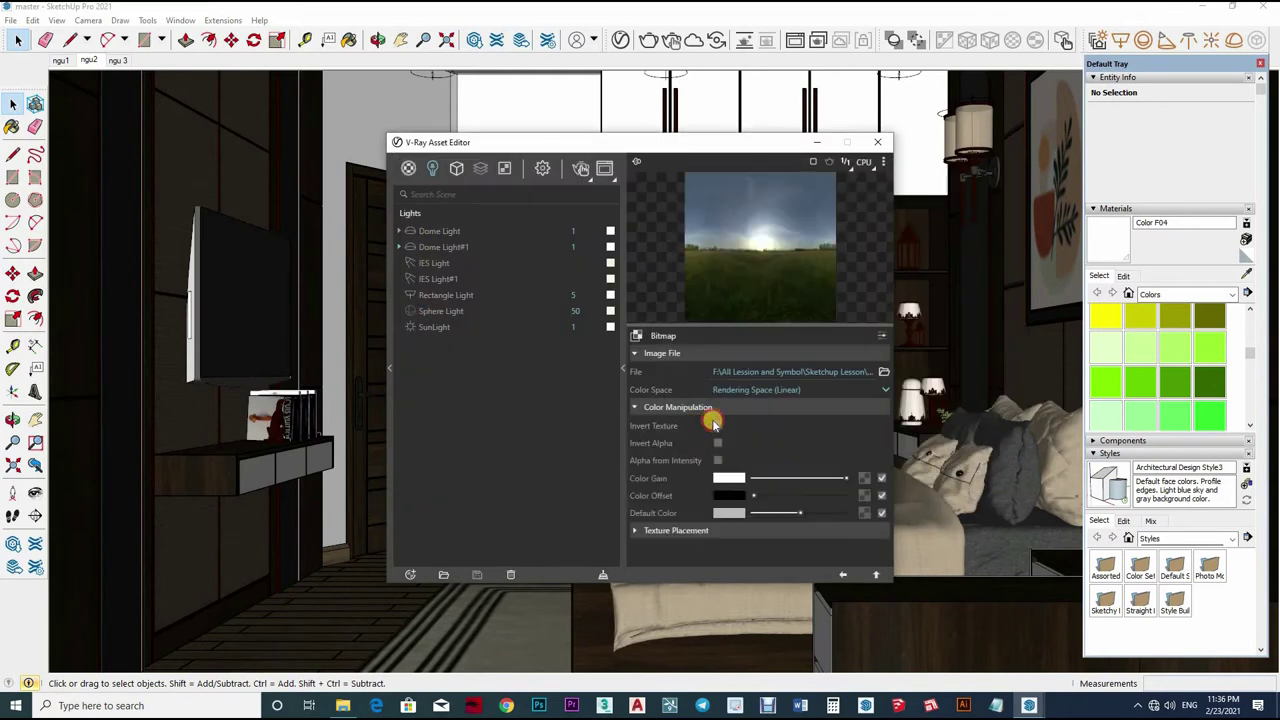
pyautogui.click(709, 410)
pyautogui.click(712, 425)
pyautogui.click(845, 575)
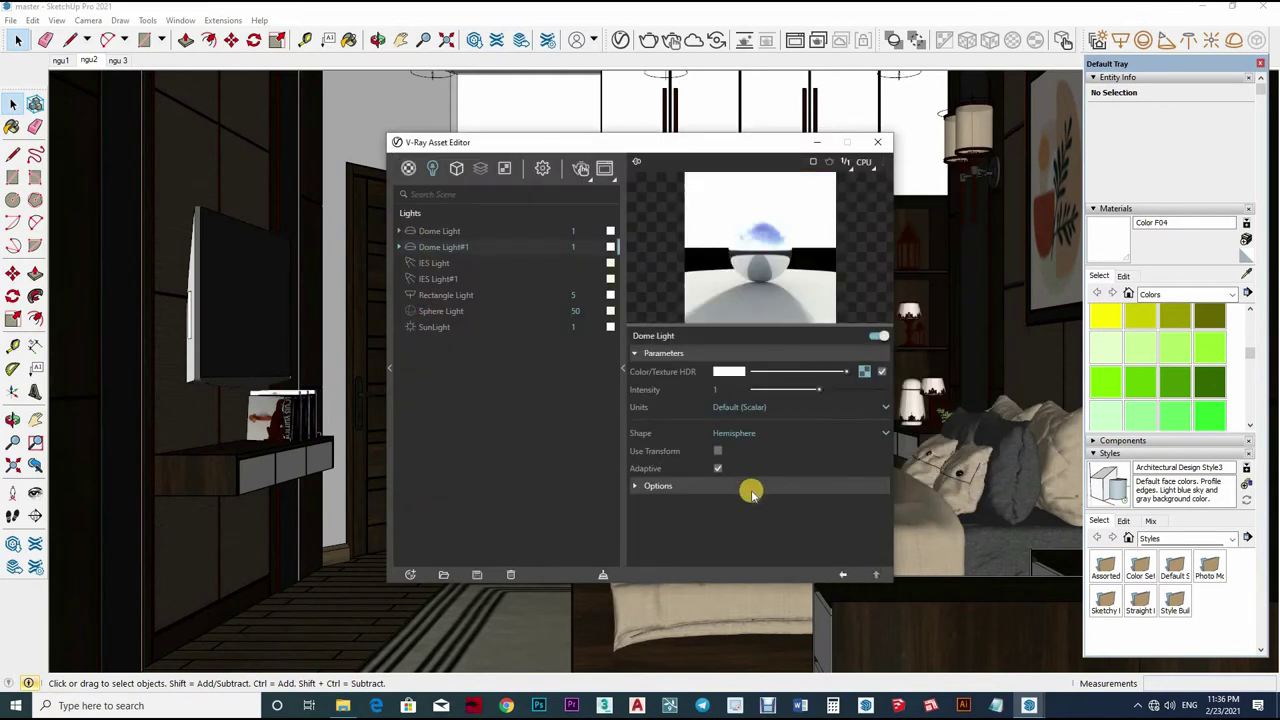
# - Set the dome light's shape to Sphere and its intensity to 5
pyautogui.click(718, 507)
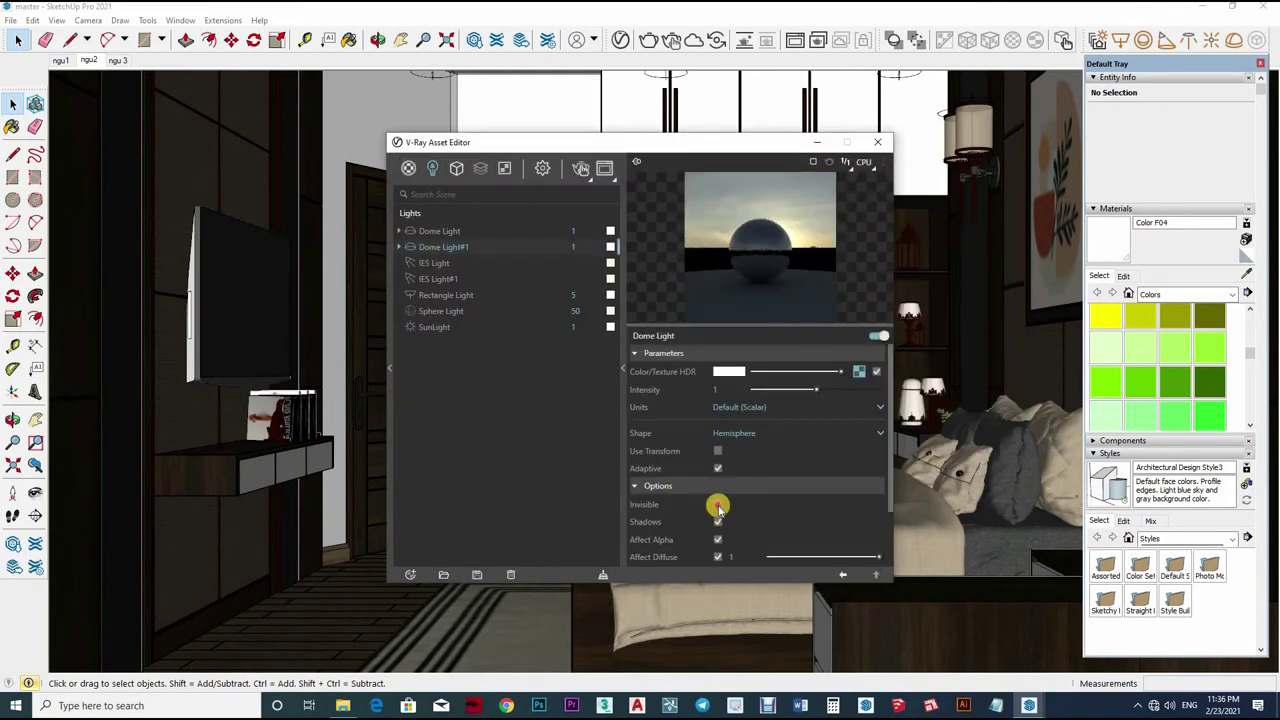
pyautogui.click(763, 412)
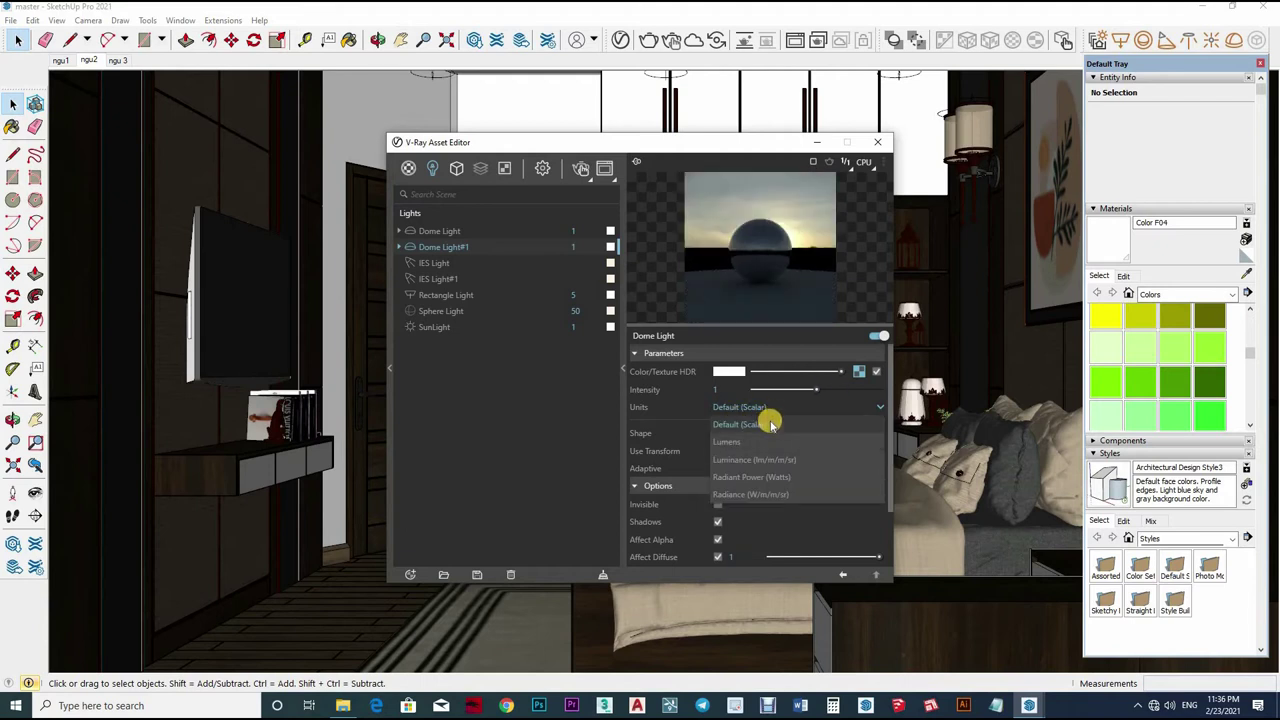
pyautogui.click(740, 424)
pyautogui.click(760, 433)
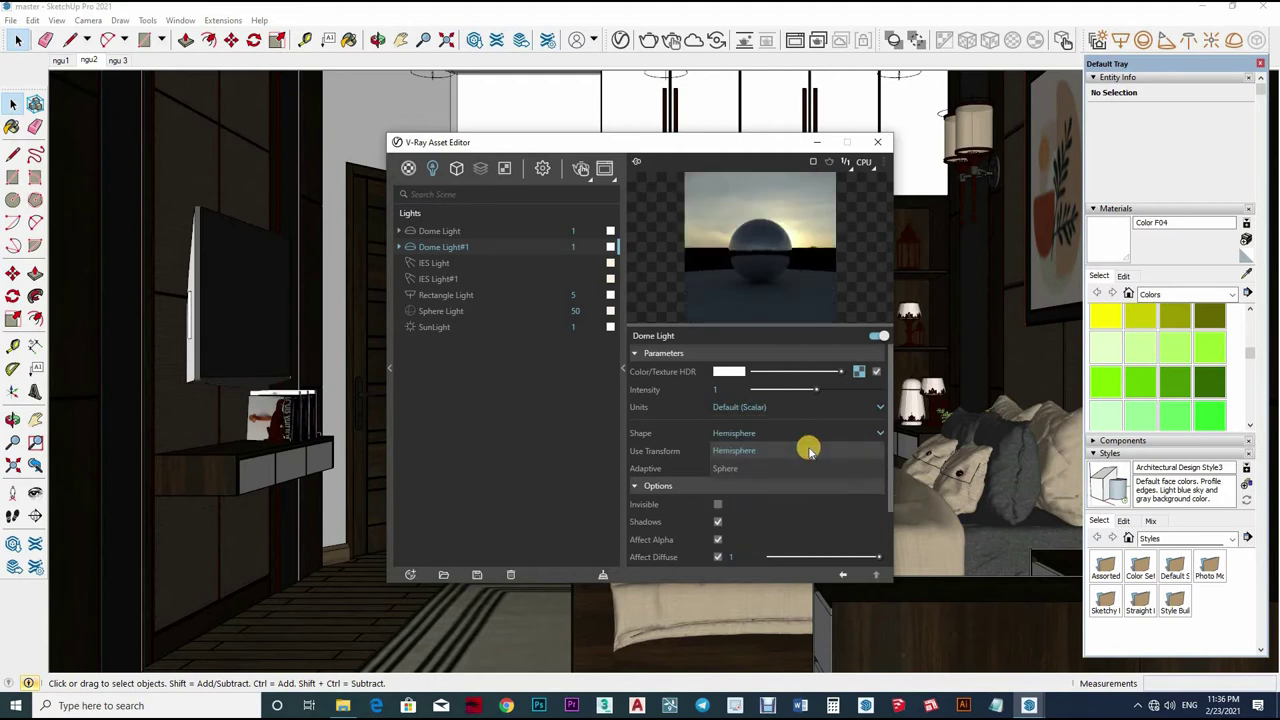
pyautogui.click(808, 449)
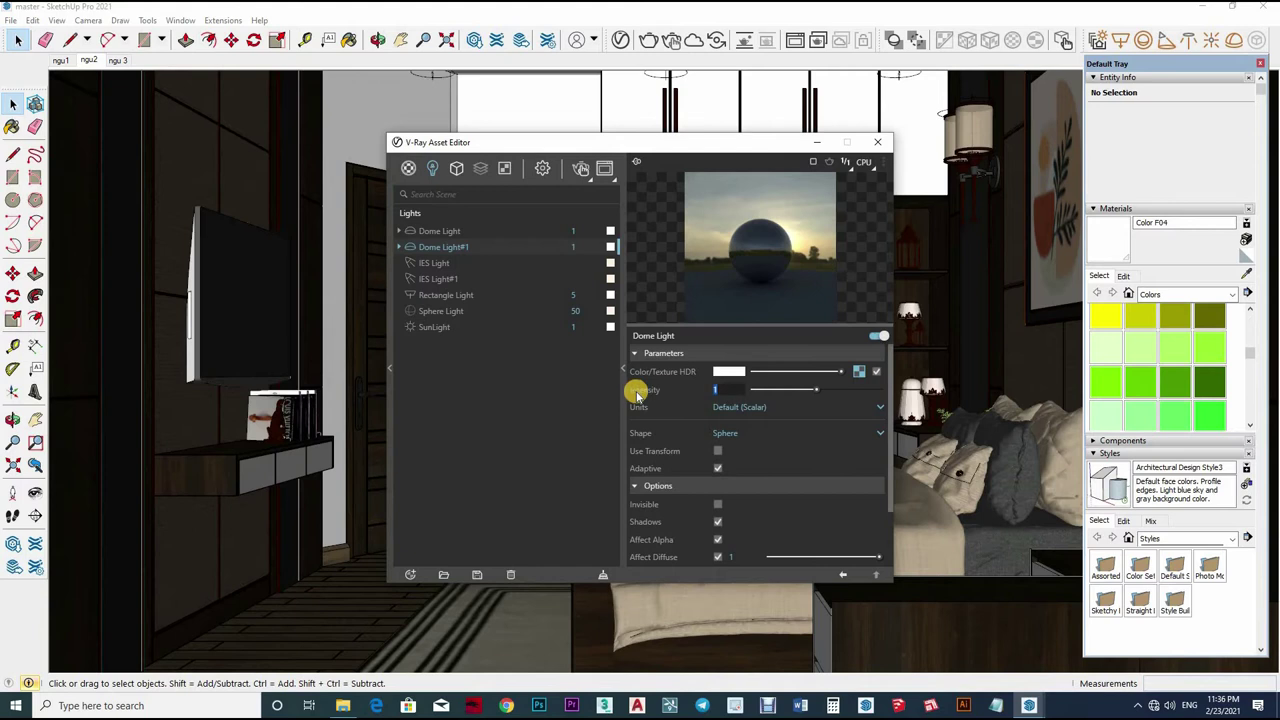
pyautogui.write('5')
pyautogui.press('Return')
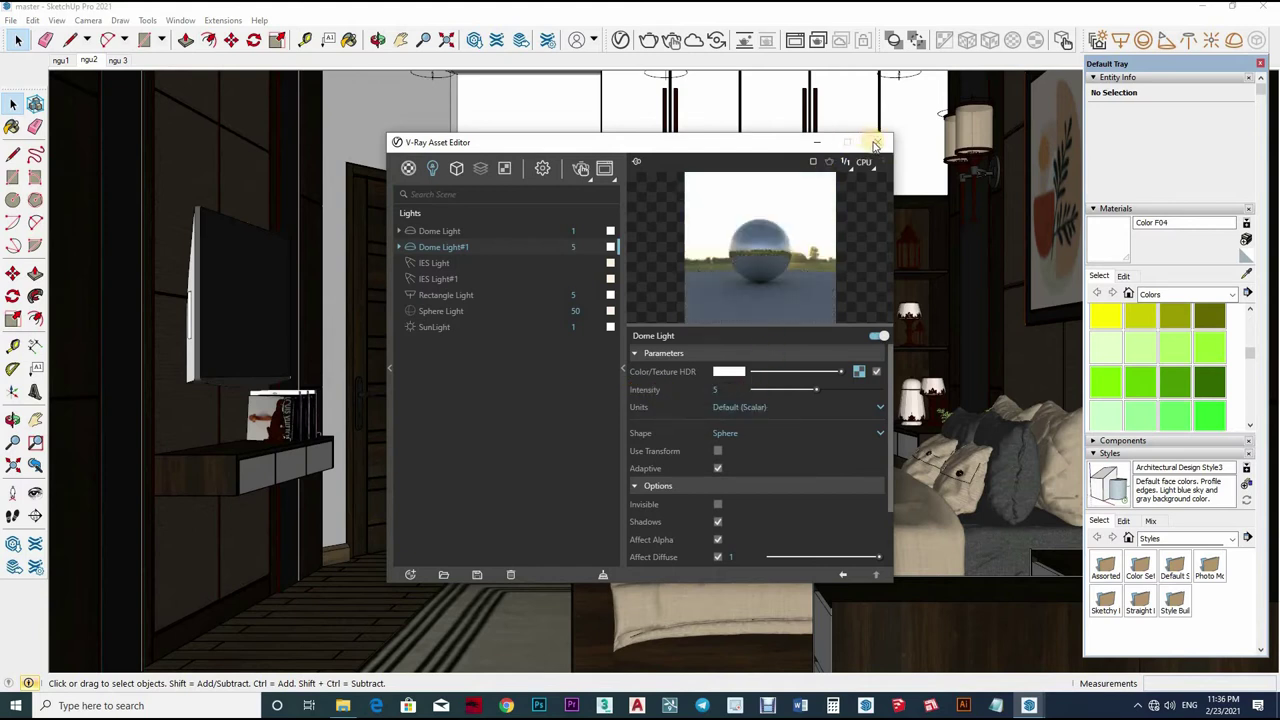
# - Render the bedroom with the new dome light and inspect the grainy 1200×675 result
pyautogui.click(794, 40)
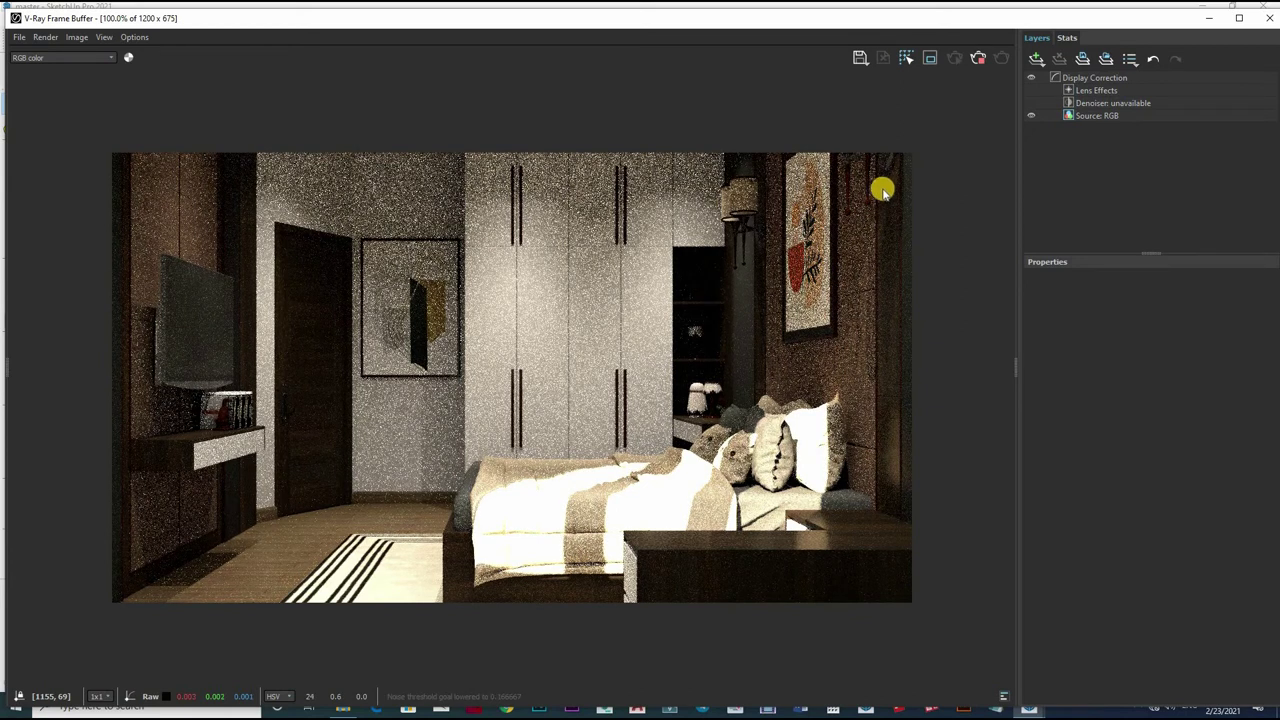
pyautogui.scroll(2, 724, 363)
pyautogui.scroll(-2, 602, 355)
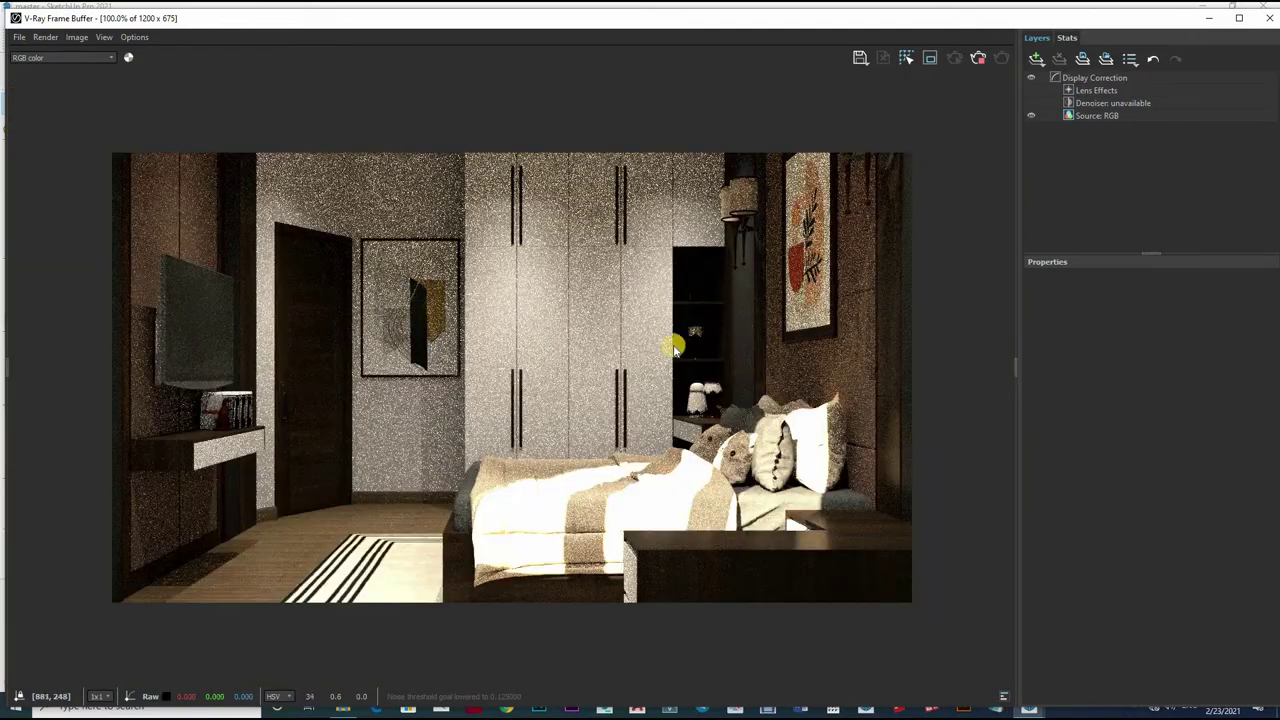
pyautogui.scroll(2, 675, 347)
pyautogui.scroll(-2, 706, 231)
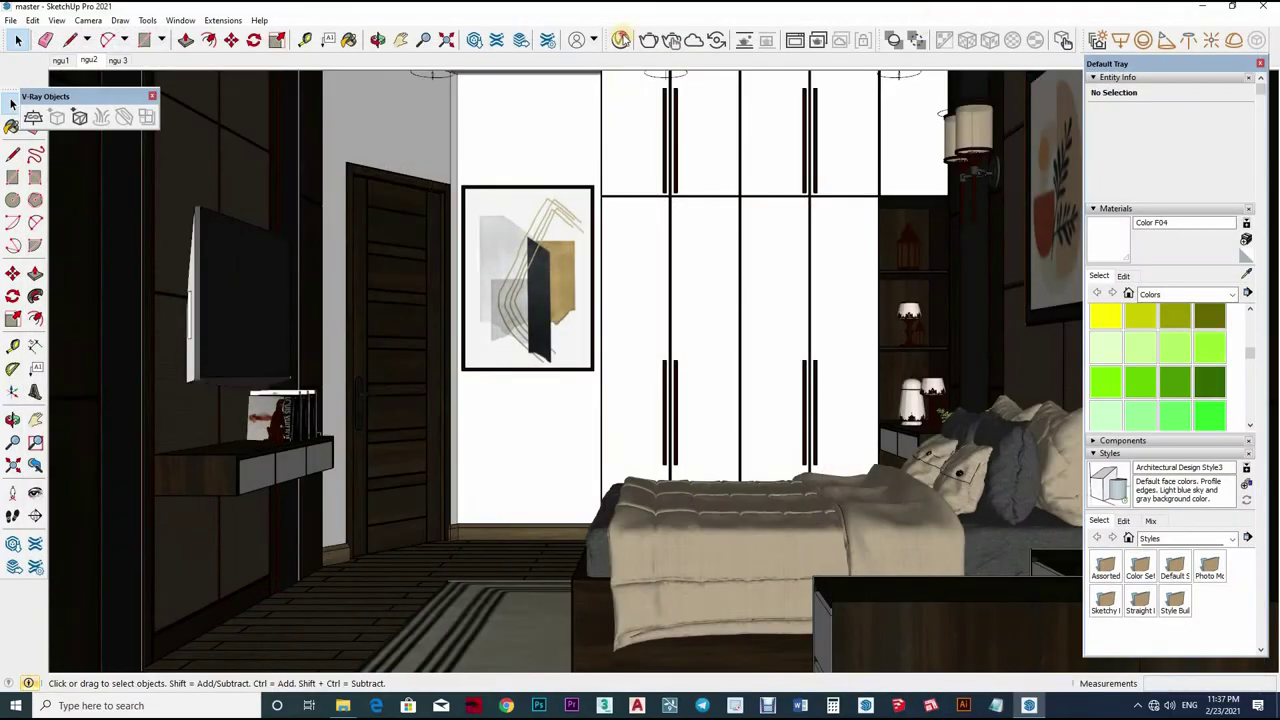
# - Lower the camera Exposure Value to 9
pyautogui.click(621, 39)
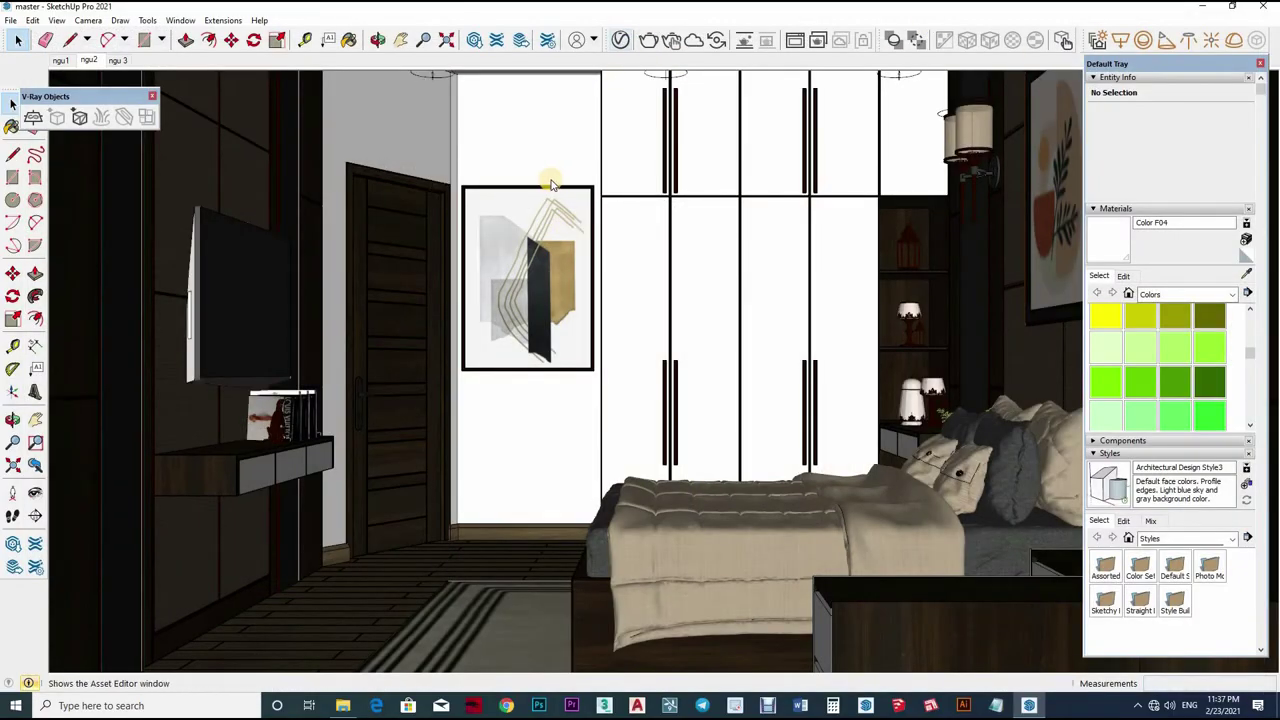
pyautogui.click(542, 168)
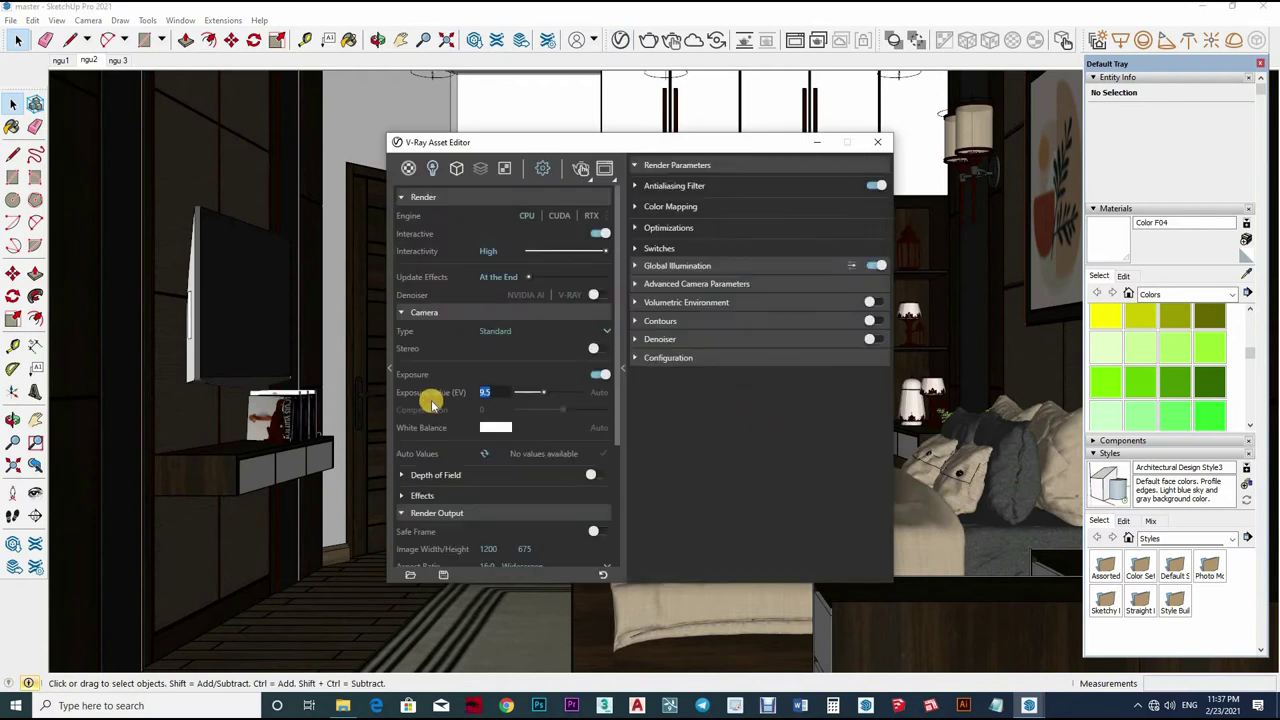
pyautogui.write('9')
pyautogui.press('Return')
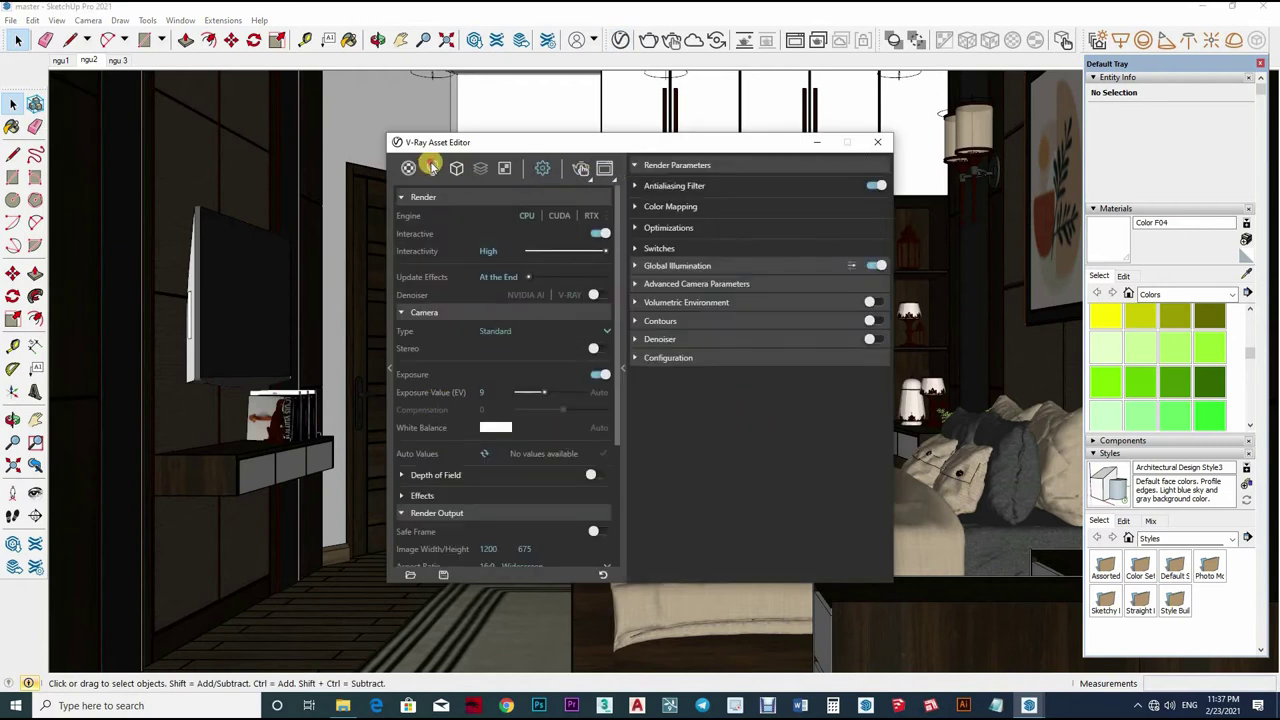
# - Set IES Light#1 intensity to 5000 and re-render the bedroom
pyautogui.click(432, 168)
pyautogui.press('Down')
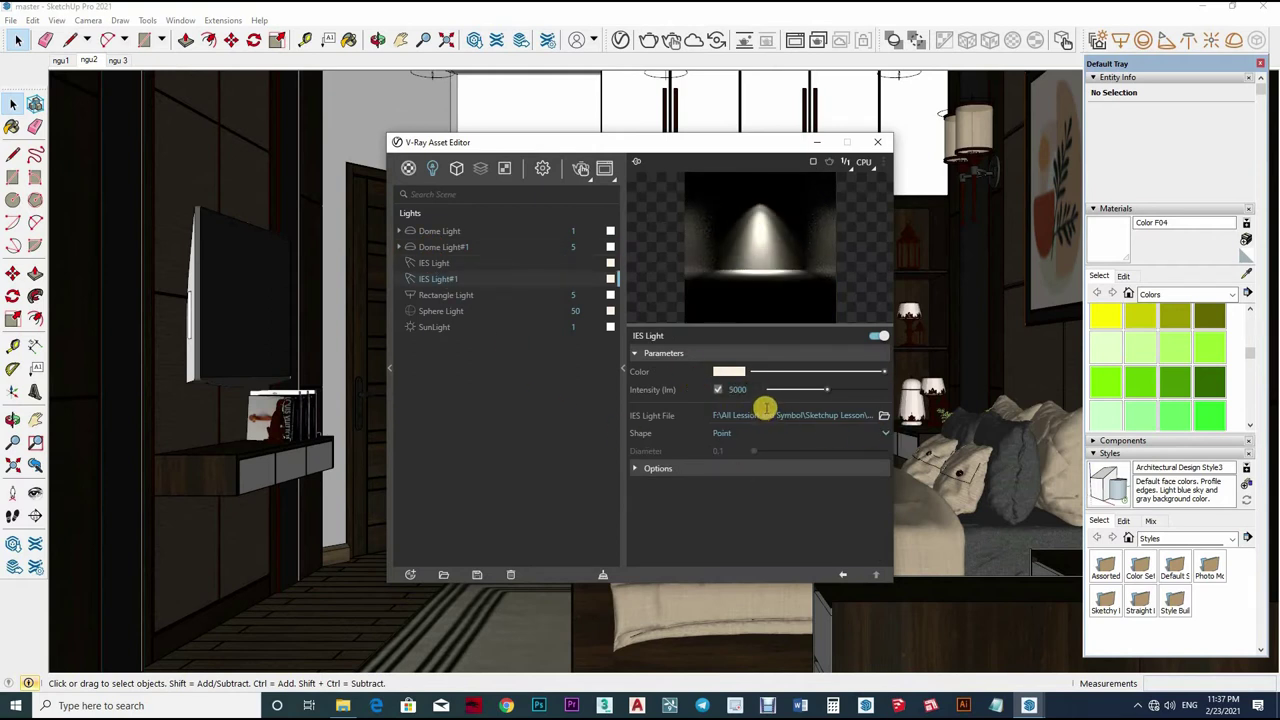
pyautogui.press('Down')
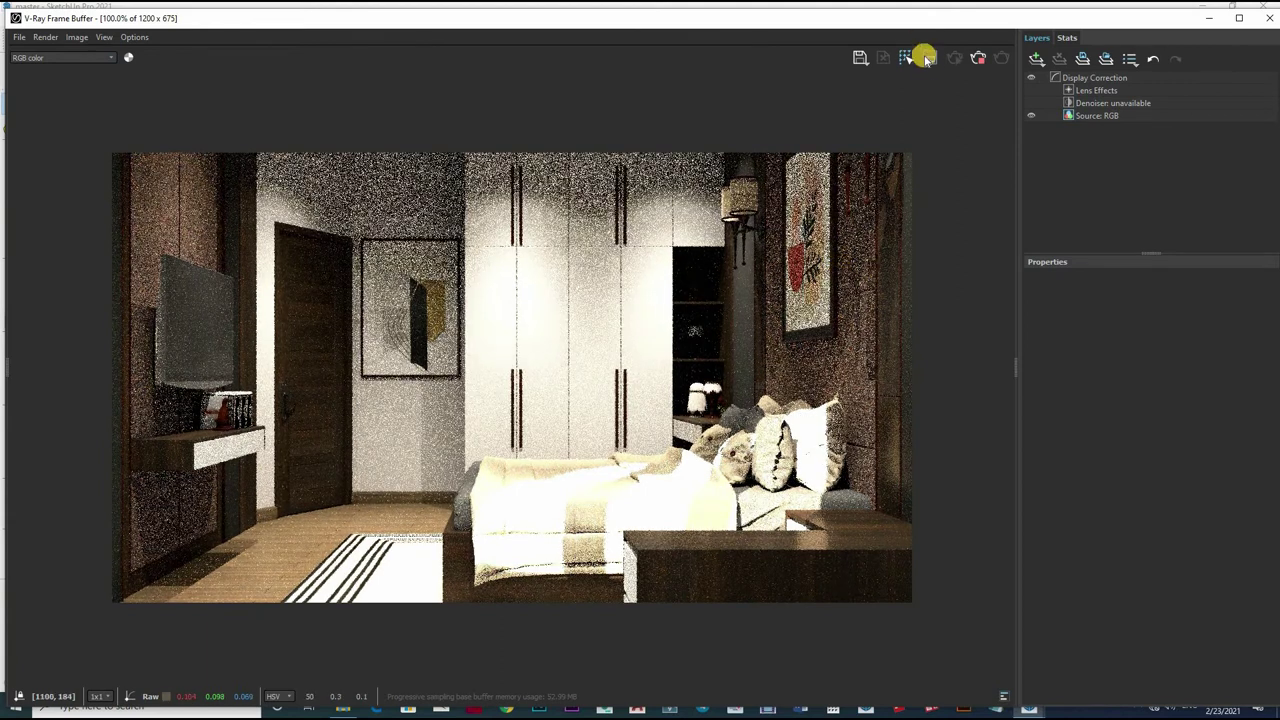
pyautogui.click(977, 59)
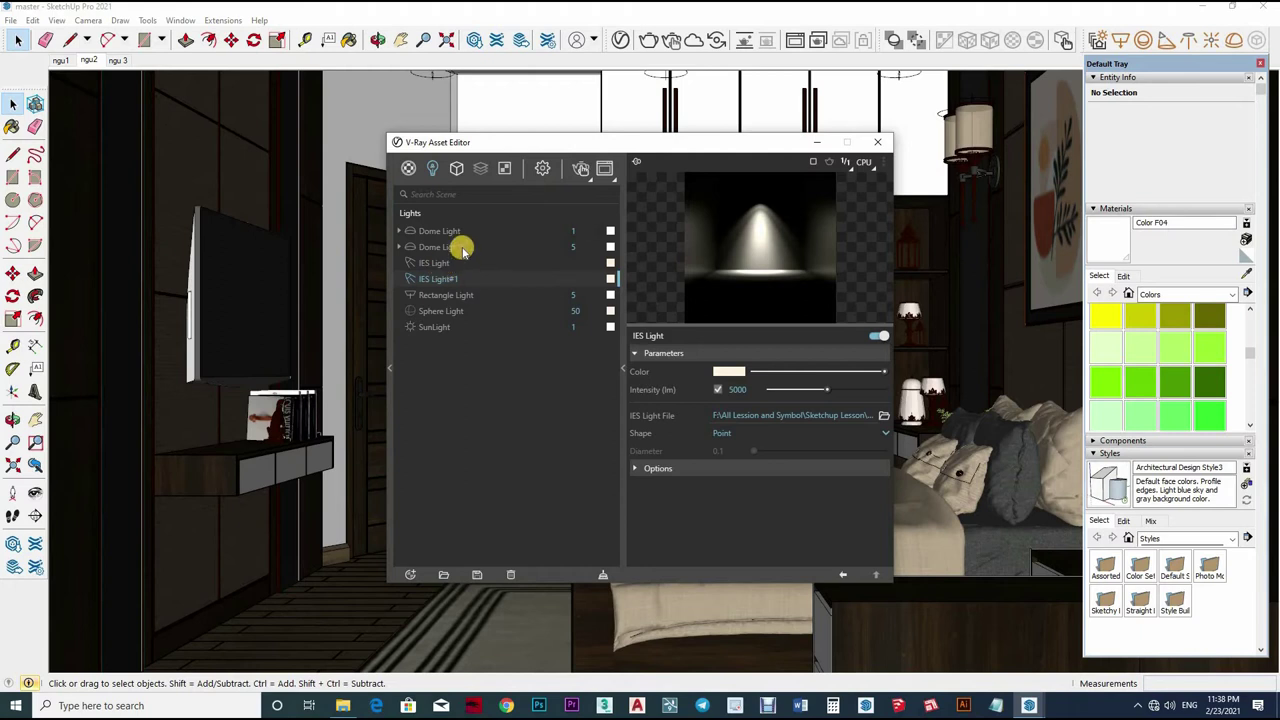
# - Set Max Subdivs to 24 and Bucket Size to 72 in the render parameters
pyautogui.click(440, 263)
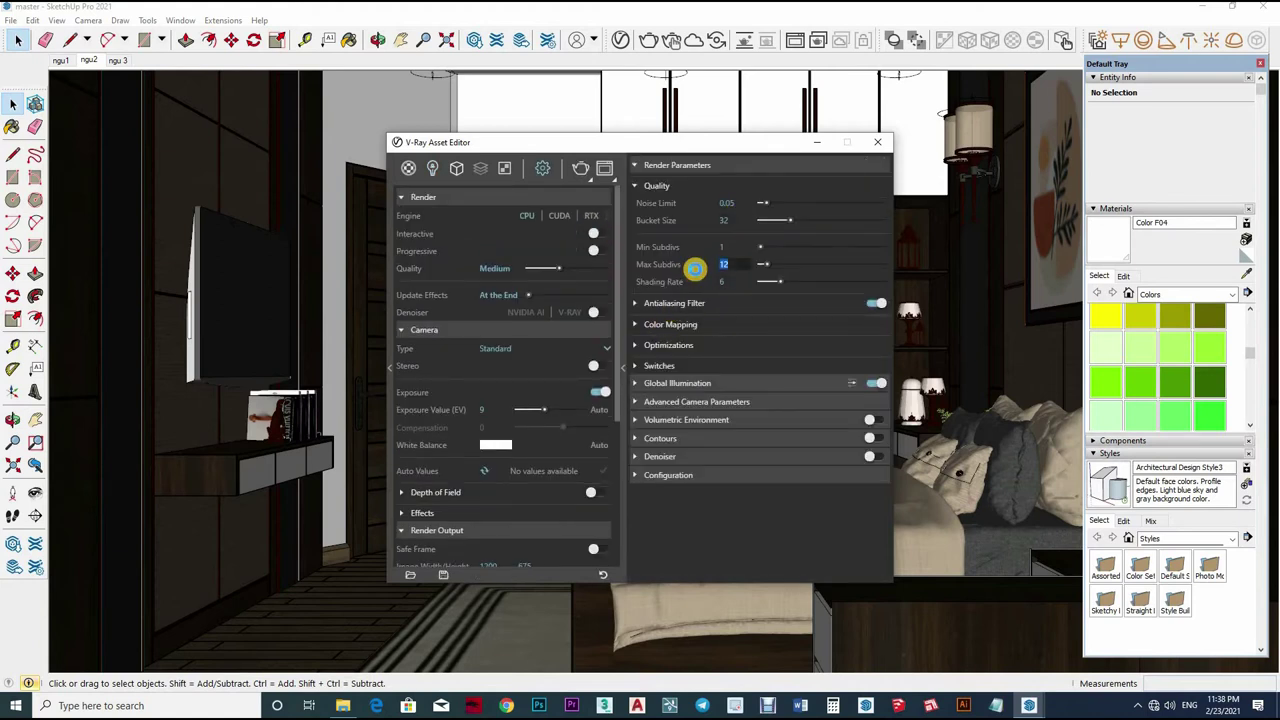
pyautogui.write('24')
pyautogui.press('Return')
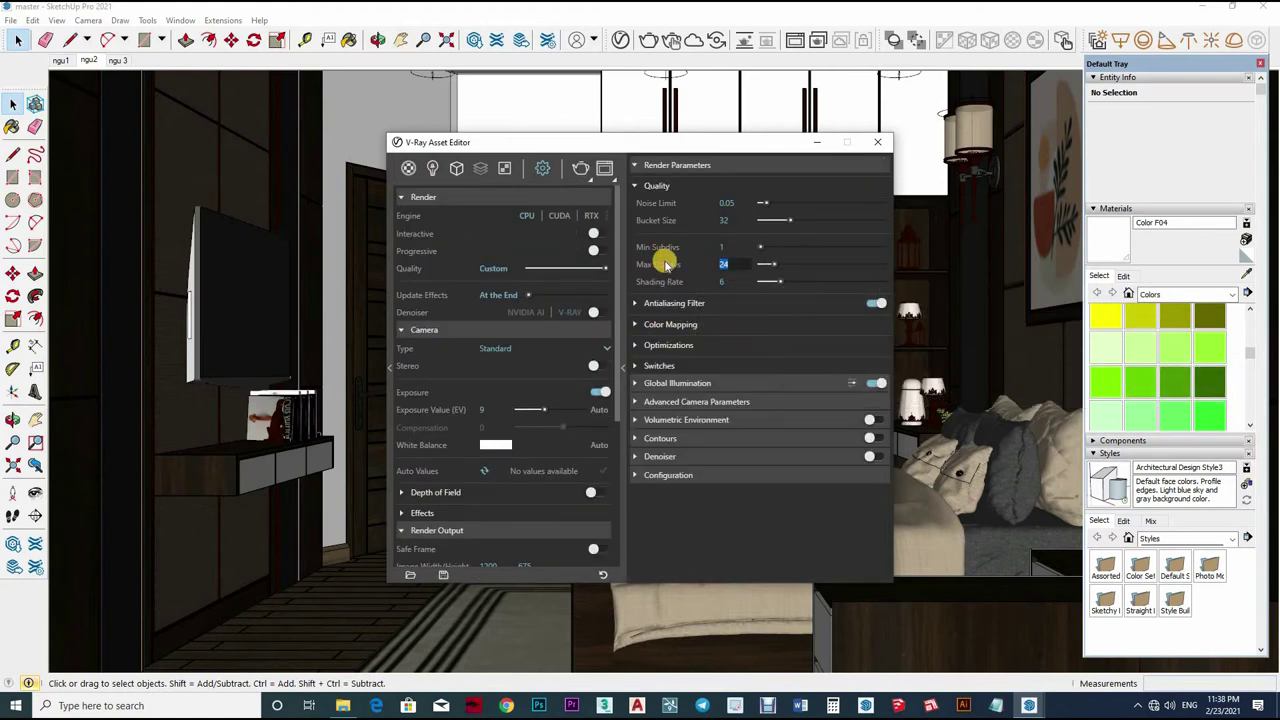
pyautogui.write('32')
pyautogui.click(690, 222)
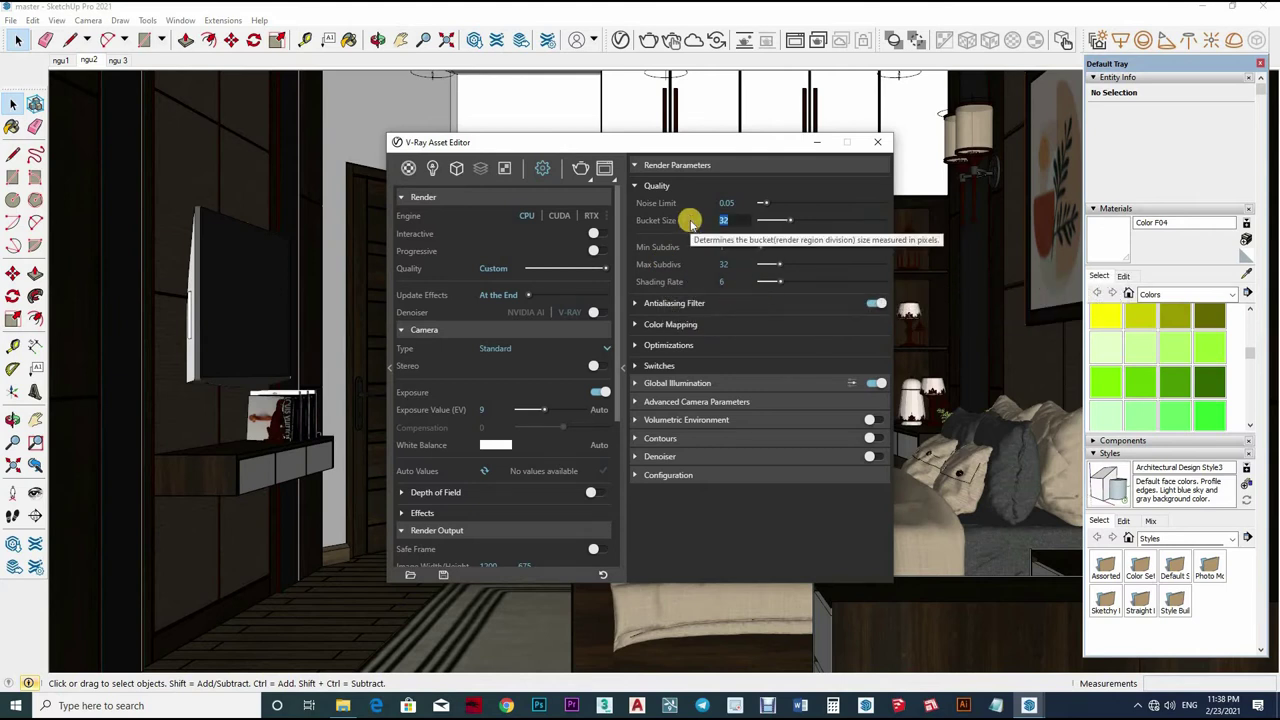
pyautogui.write('7')
pyautogui.press('Return')
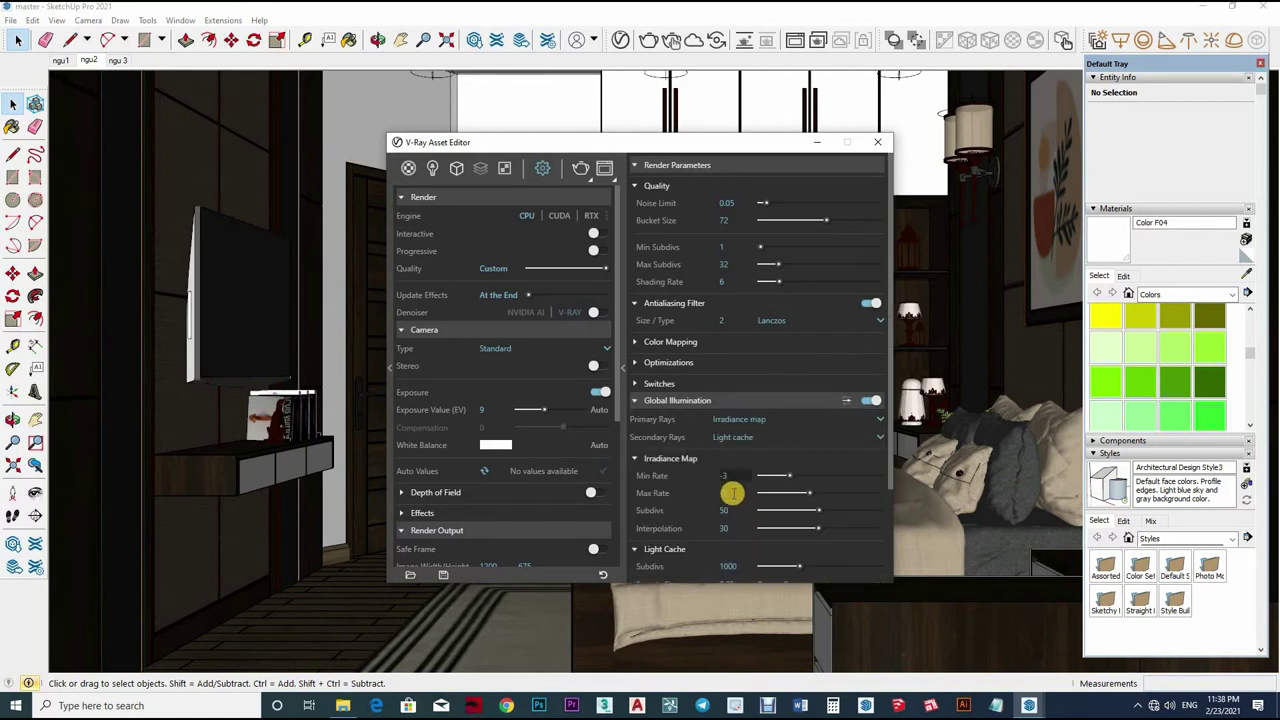
# - Set irradiance Max Rate 0 and Subdivs 80, and light cache Subdivs 1200
pyautogui.doubleClick(733, 493)
pyautogui.write('0')
pyautogui.press('Tab')
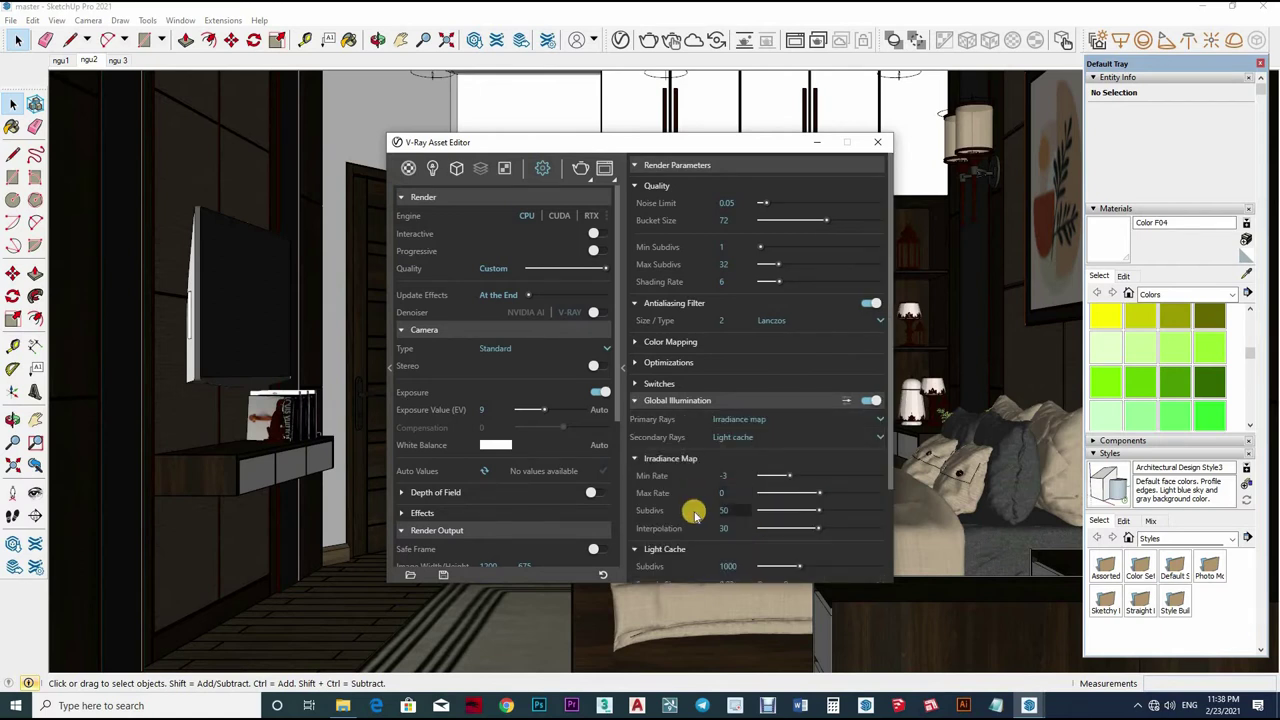
pyautogui.write('100')
pyautogui.press('Return')
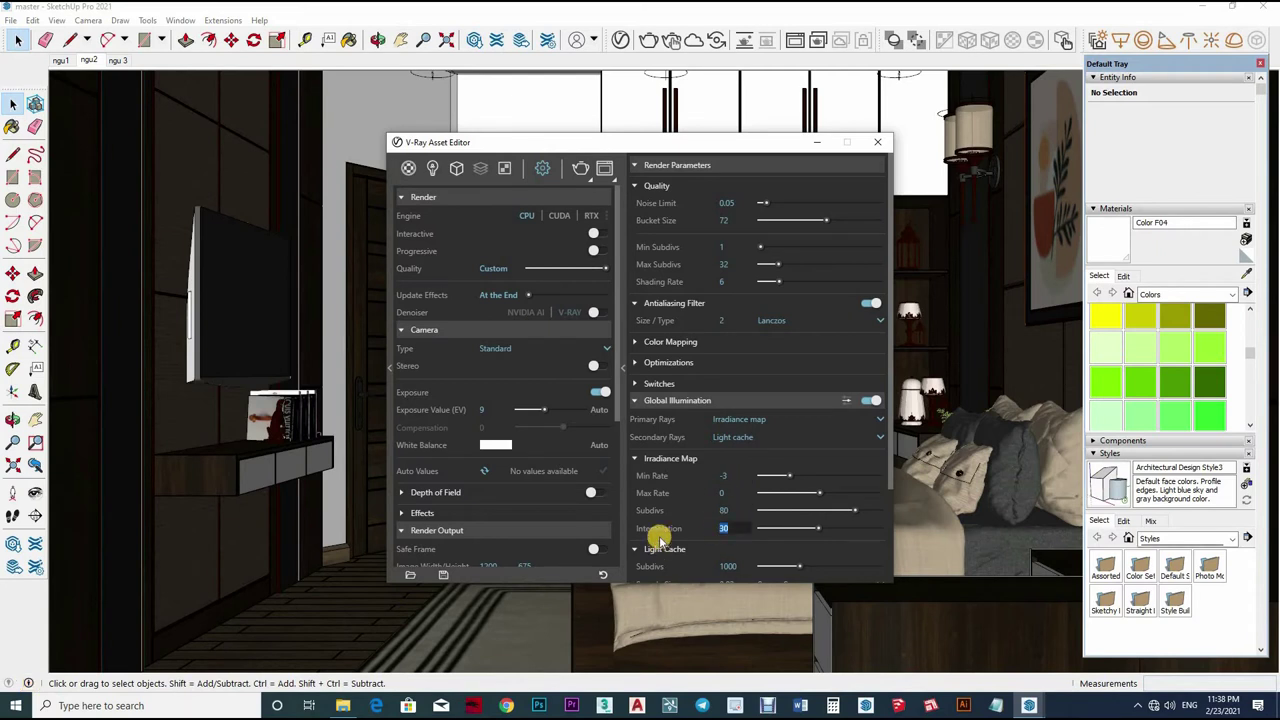
pyautogui.write('50')
pyautogui.scroll(-3, 668, 453)
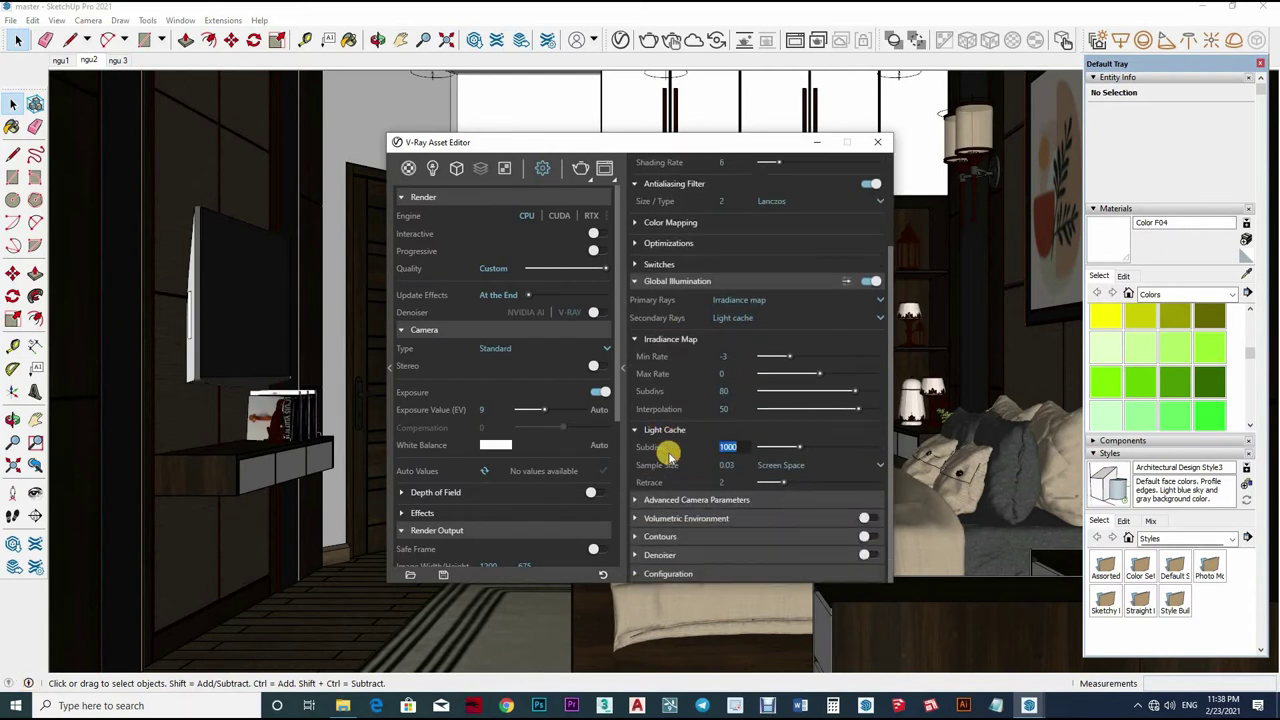
pyautogui.write('1200')
pyautogui.press('Tab')
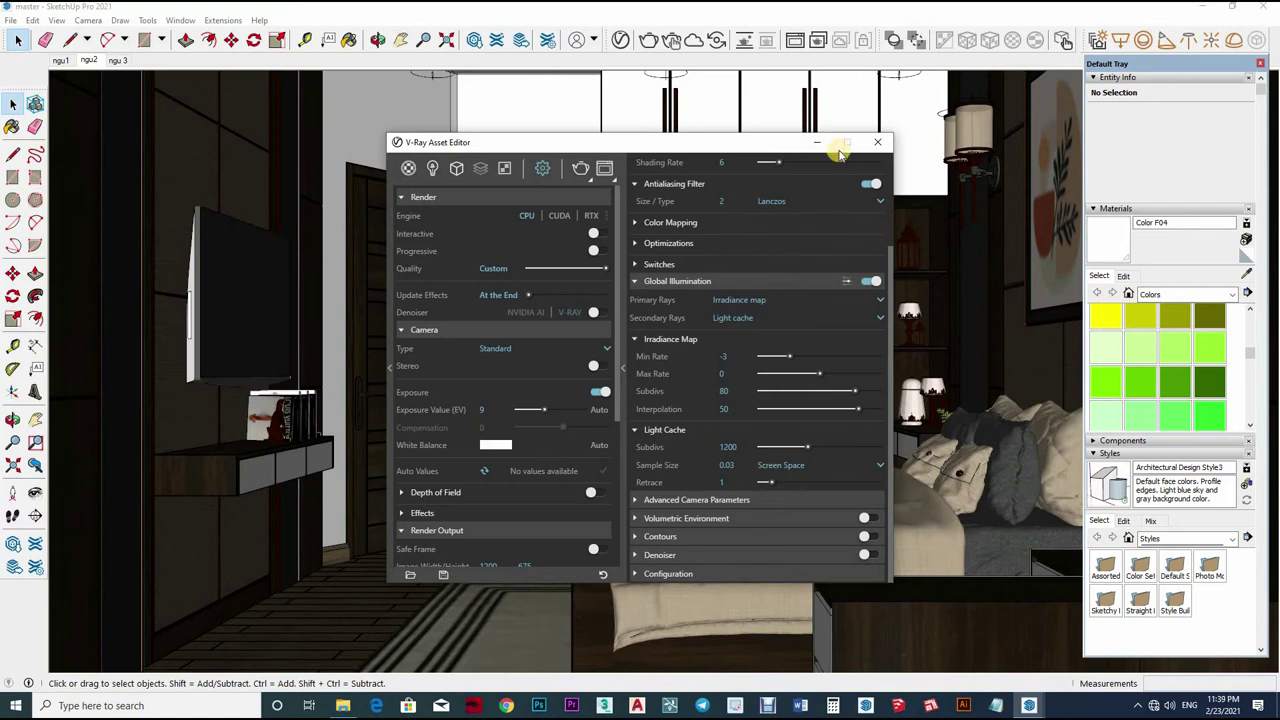
pyautogui.scroll(3, 707, 302)
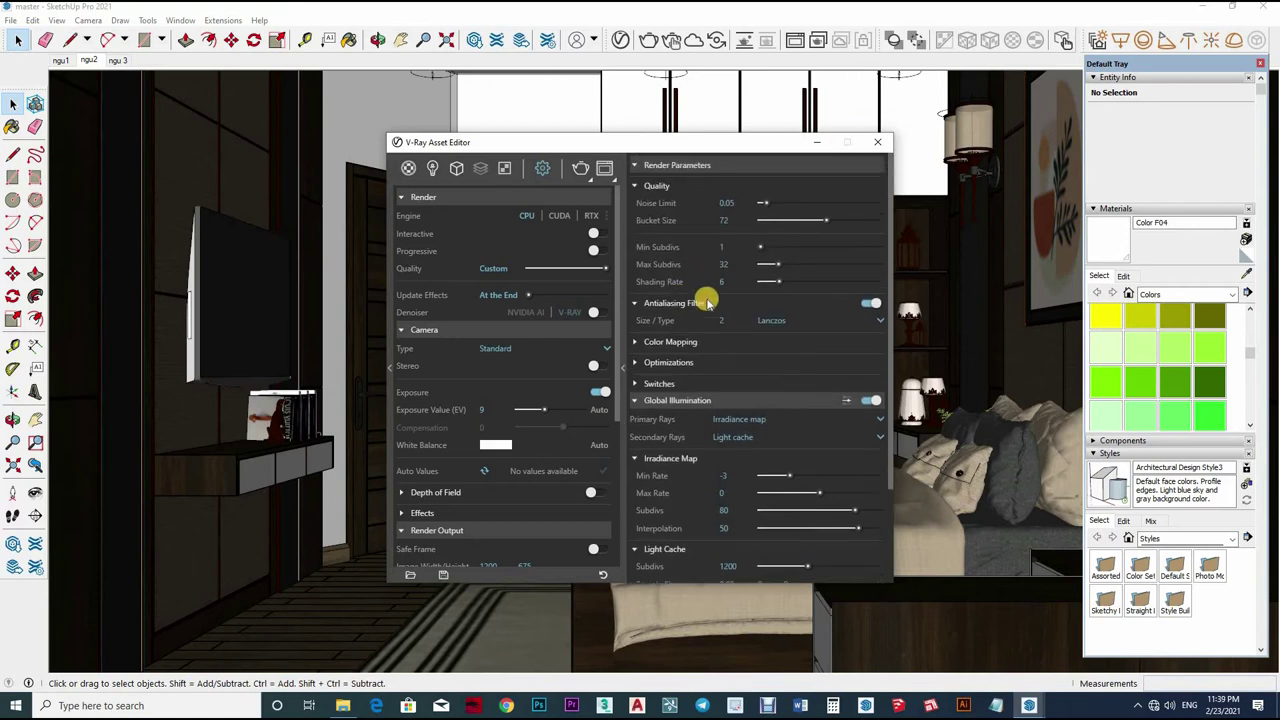
# - Add an Emissive layer to the yellow lamp material sampled in scene ngu2
pyautogui.click(877, 141)
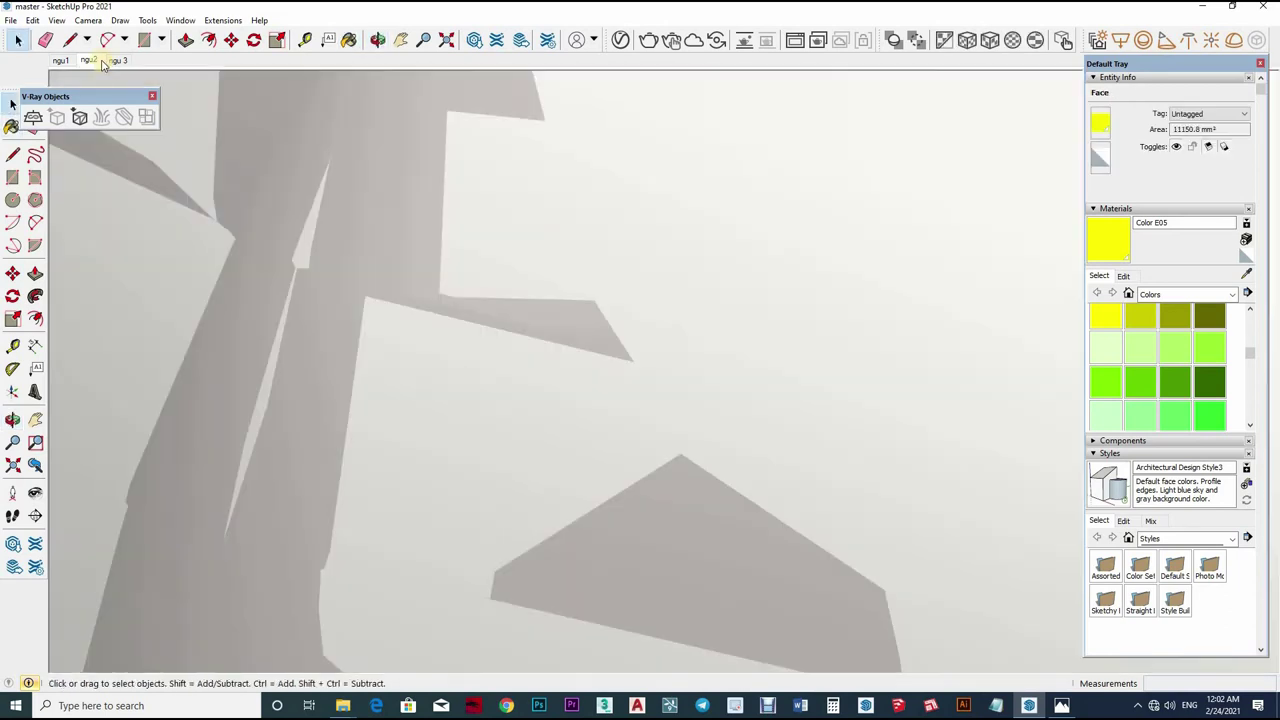
pyautogui.click(90, 60)
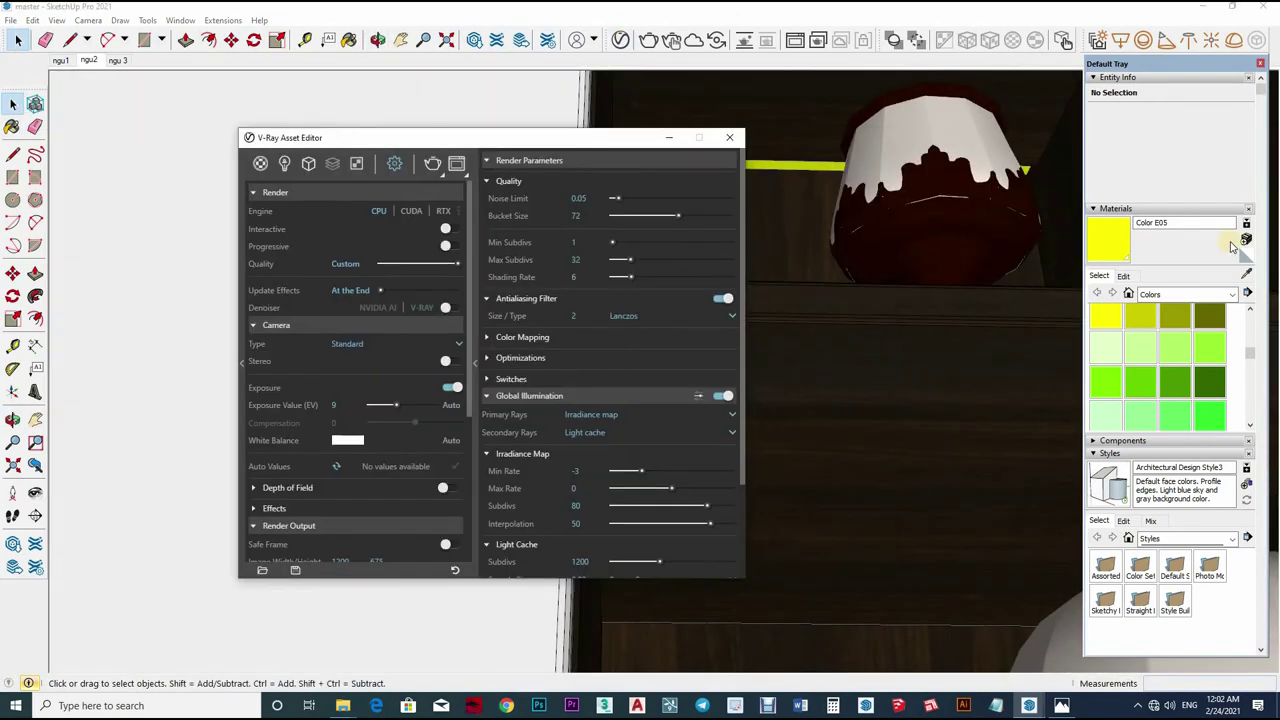
pyautogui.click(1232, 247)
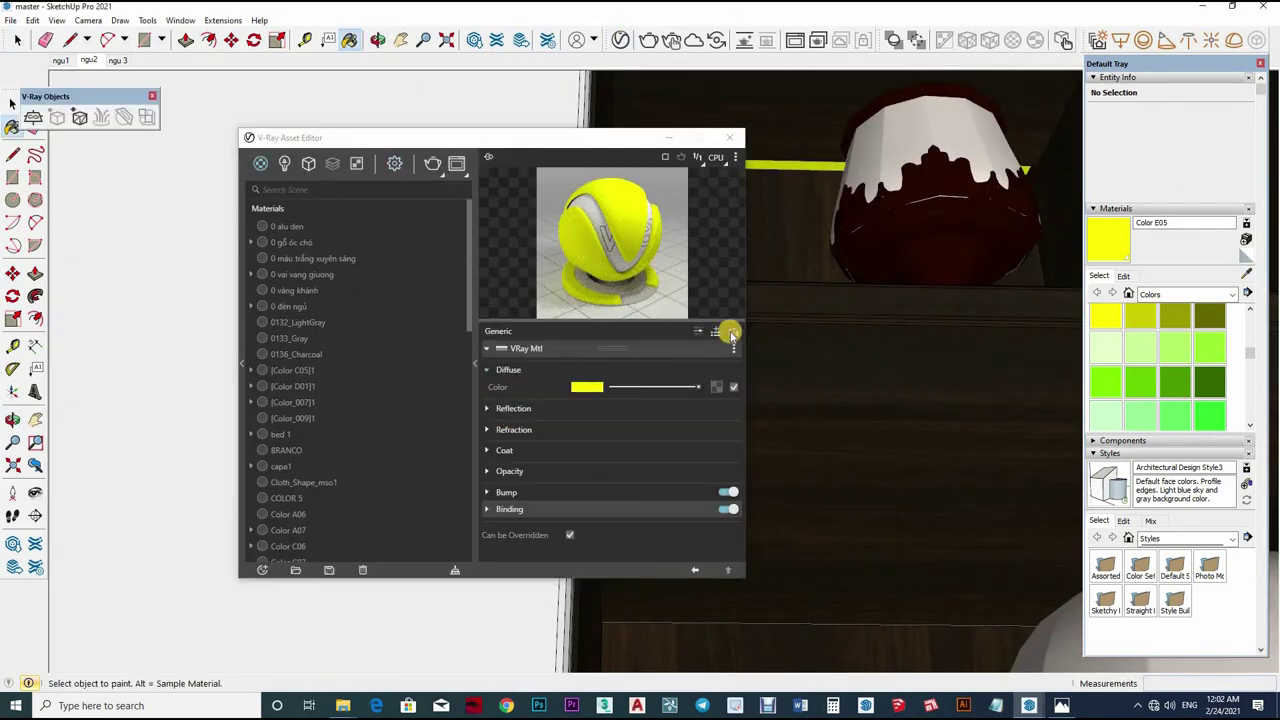
pyautogui.click(729, 334)
pyautogui.click(557, 386)
# - Render the wide bedroom scene in V-Ray
pyautogui.click(729, 137)
pyautogui.click(60, 60)
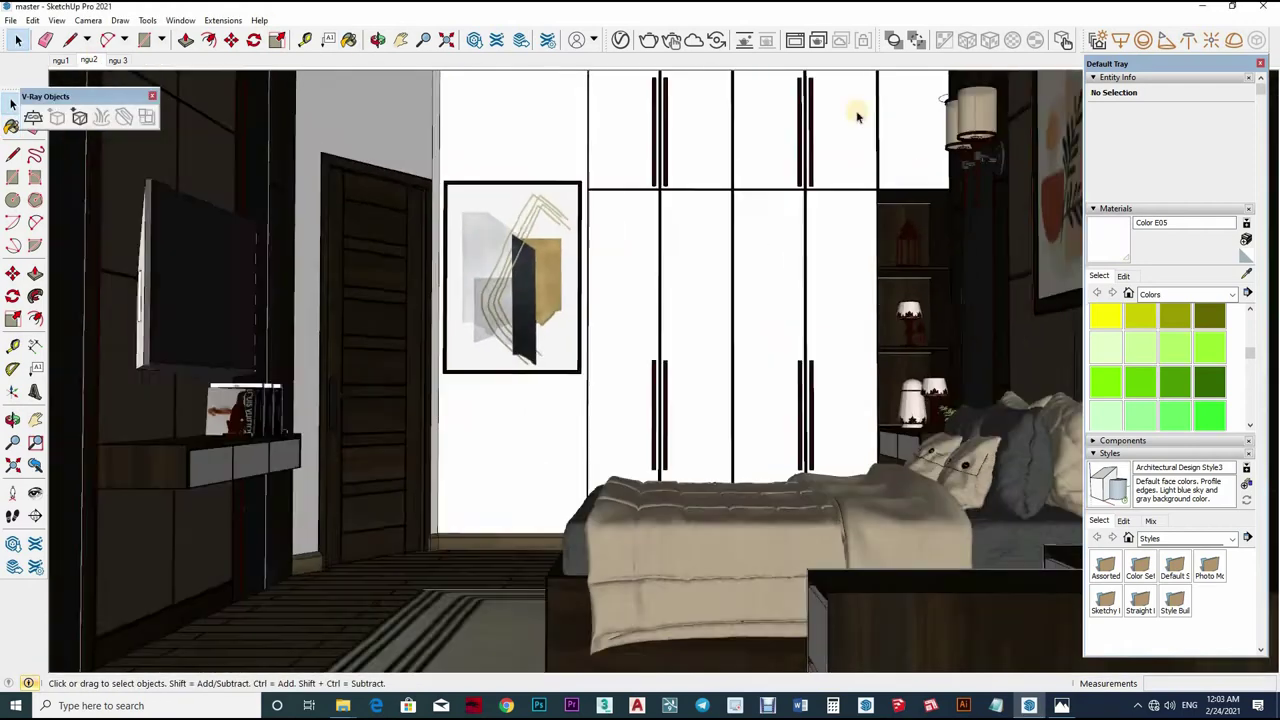
pyautogui.click(866, 40)
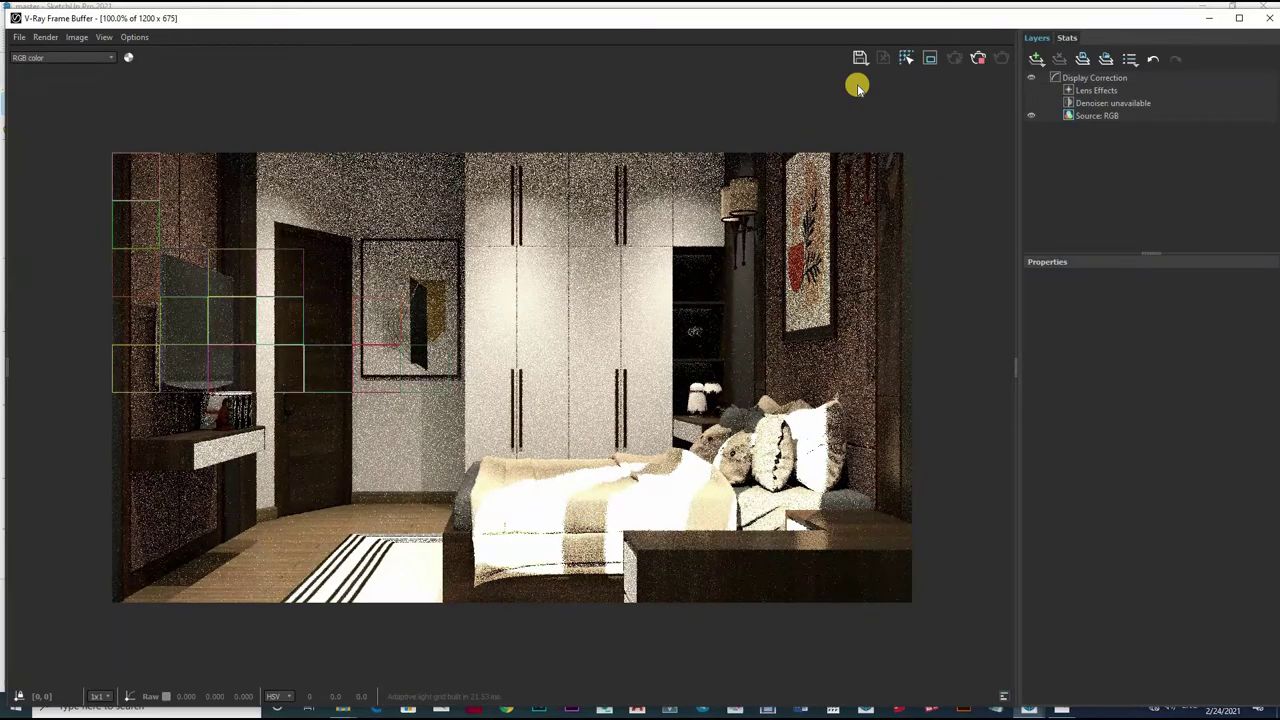
# - Zoom in and out on the 1200×675 bedroom render while it finishes cleaning up
pyautogui.scroll(3, 737, 380)
pyautogui.scroll(-3, 737, 402)
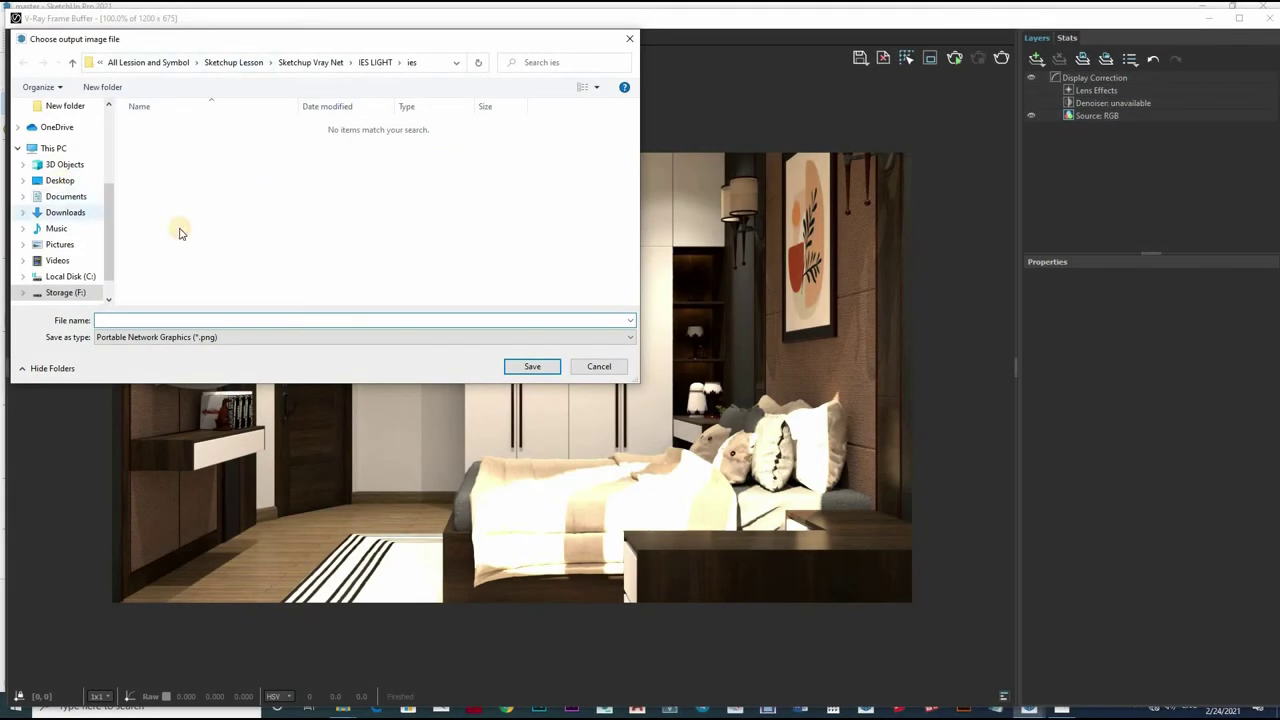
# - Browse to the Desktop's V-RAY 5 > 5 folder in the save dialog
pyautogui.click(60, 182)
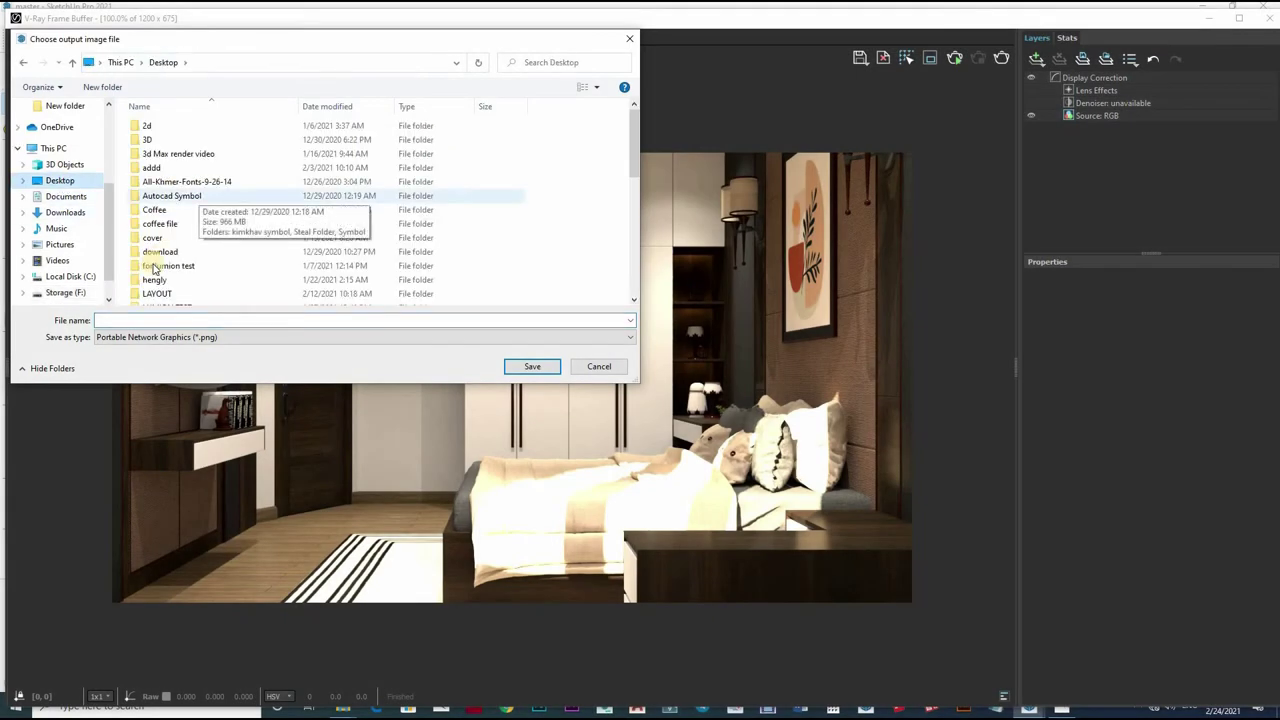
pyautogui.scroll(-3, 200, 220)
pyautogui.scroll(-5, 145, 262)
pyautogui.doubleClick(200, 171)
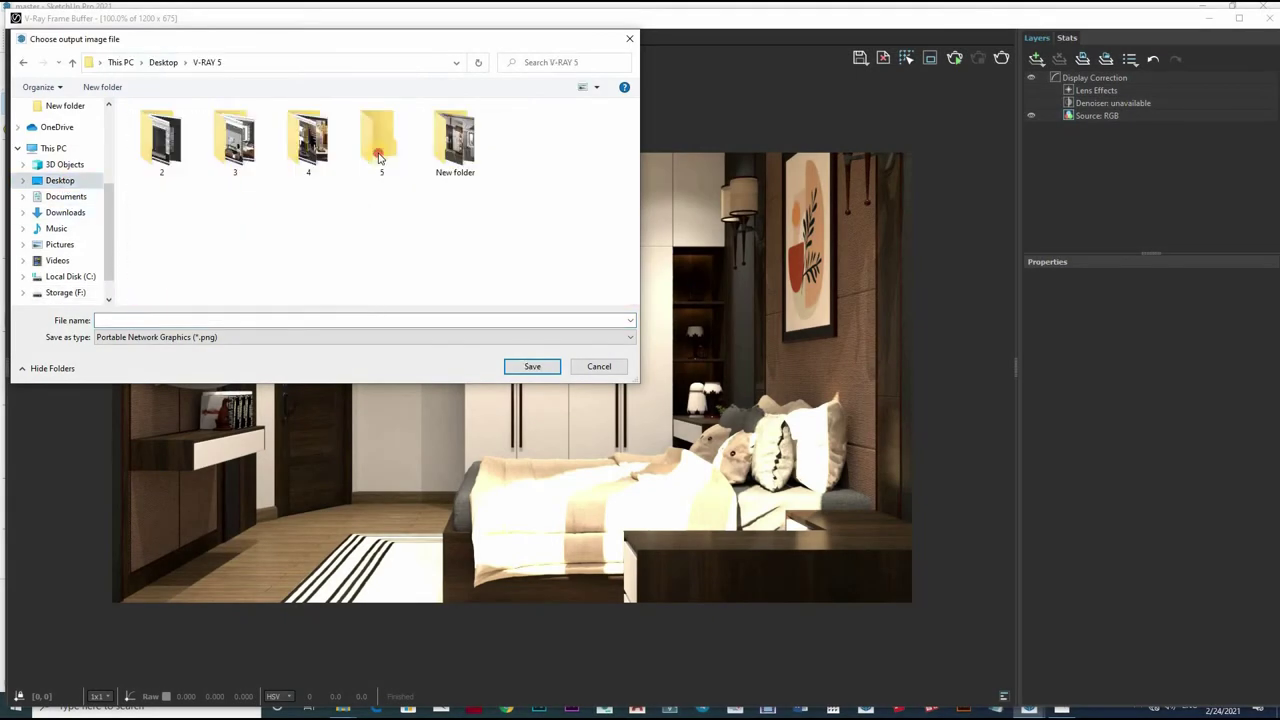
pyautogui.doubleClick(380, 140)
# - Create a new folder inside 5, name it, and open it
pyautogui.click(214, 321)
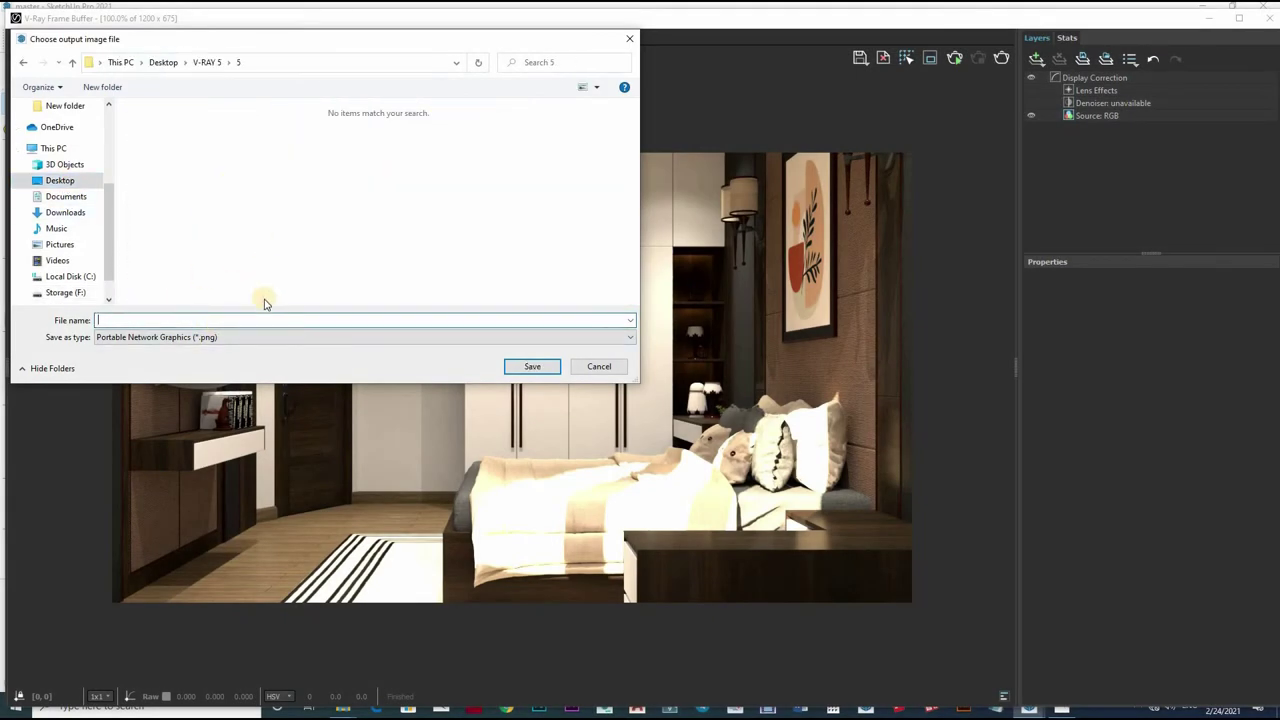
pyautogui.rightClick(228, 154)
pyautogui.click(385, 294)
pyautogui.write('p')
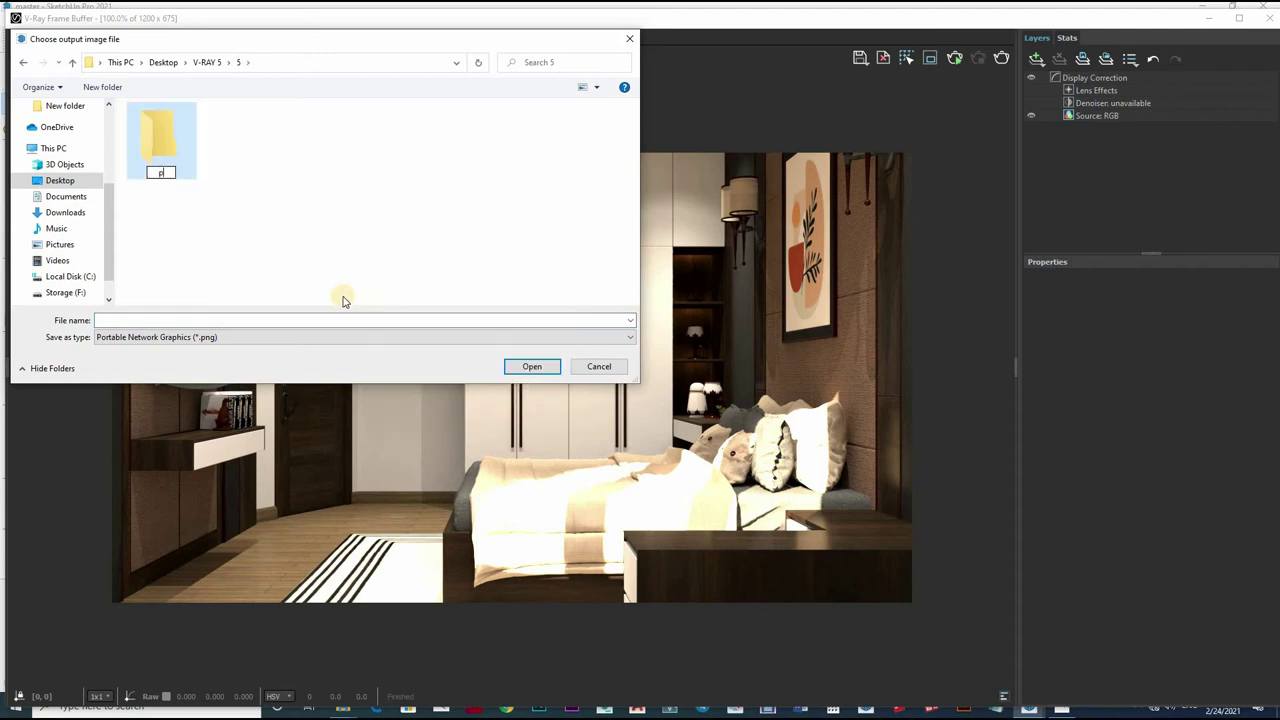
pyautogui.write('c')
pyautogui.press('Return')
pyautogui.click(531, 366)
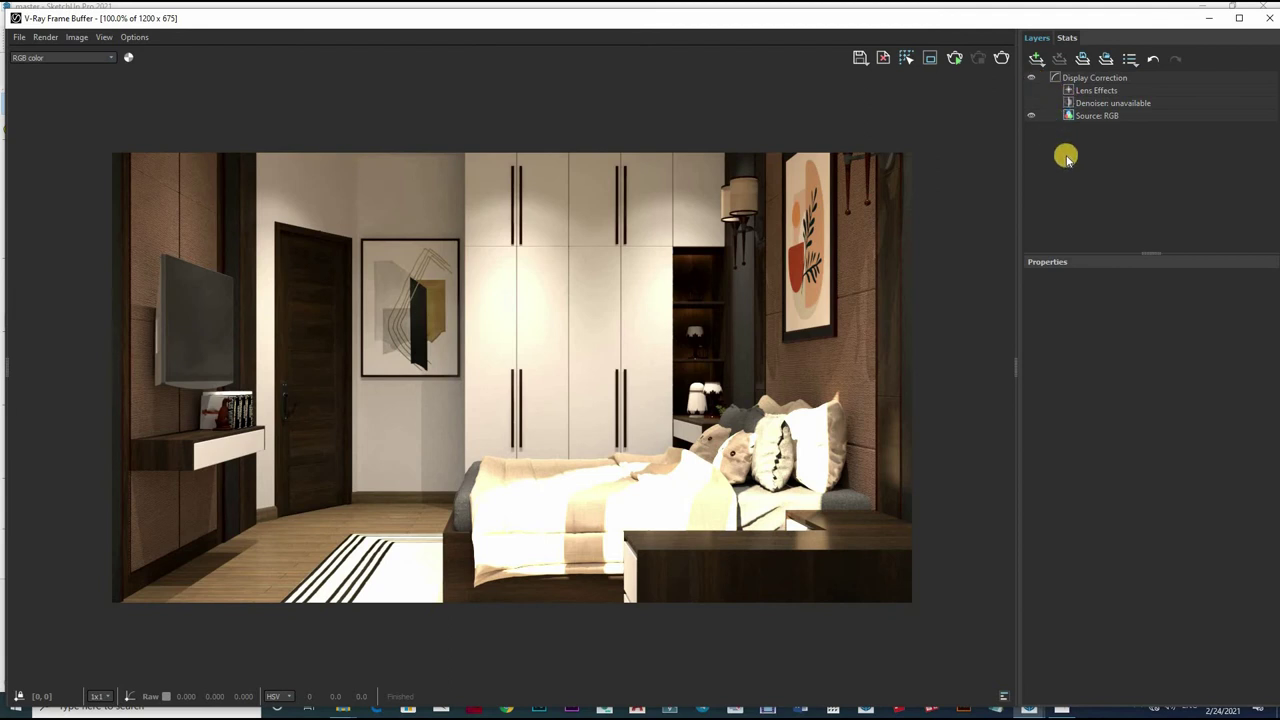
# - Add an Exposure layer with exposure 0.470, highlight burn 0.104 and contrast 0
pyautogui.click(1037, 58)
pyautogui.click(1085, 120)
pyautogui.moveTo(1201, 367); pyautogui.dragTo(1063, 369)
pyautogui.moveTo(1134, 345); pyautogui.dragTo(1134, 346)
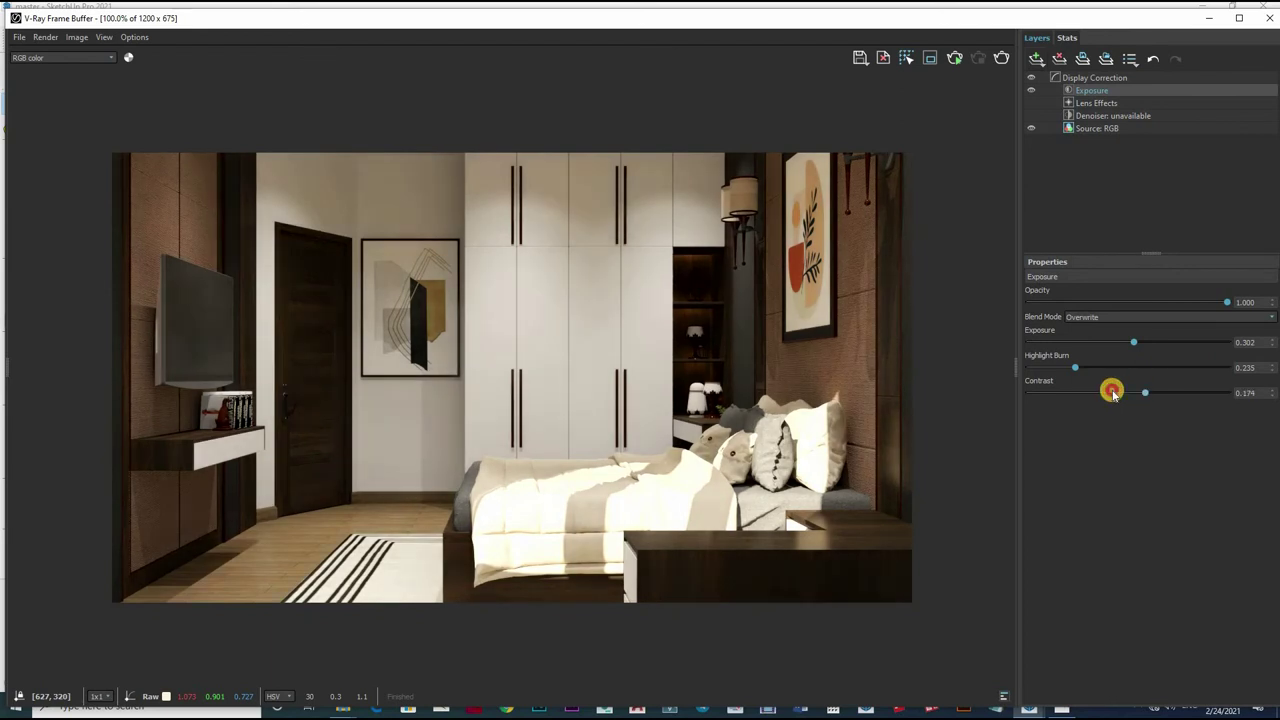
pyautogui.moveTo(1112, 392); pyautogui.dragTo(1123, 393)
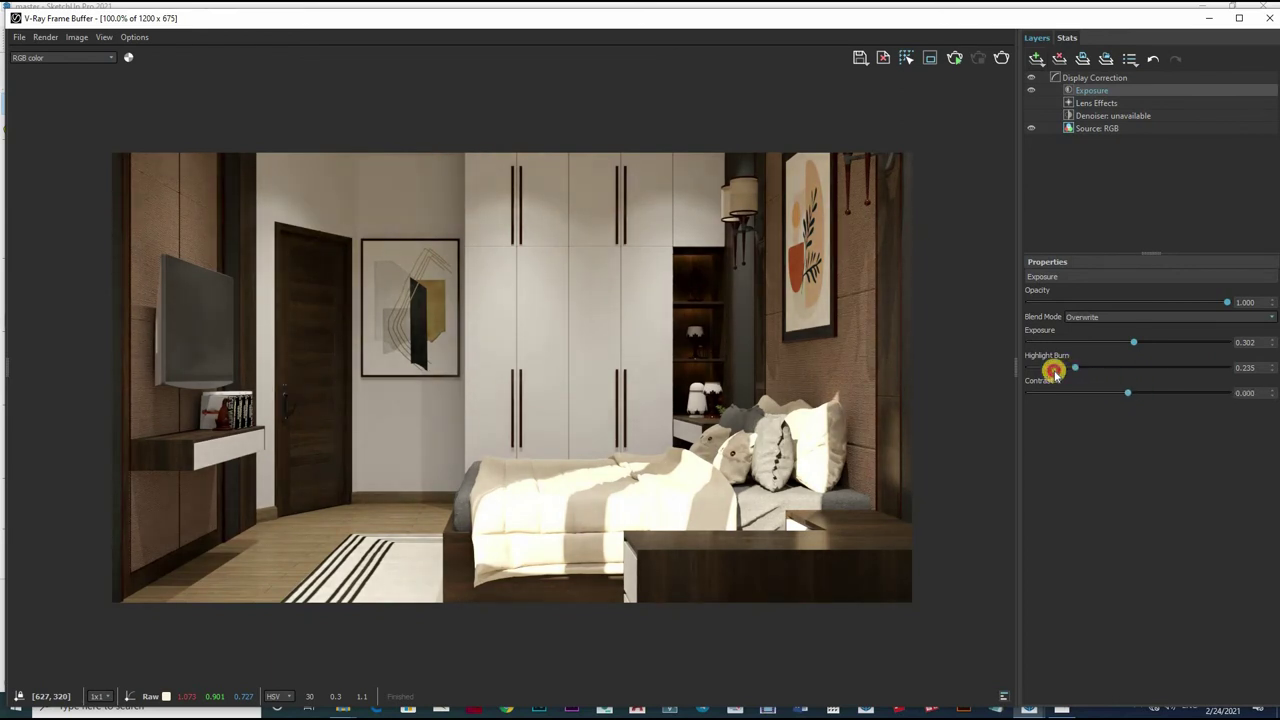
pyautogui.moveTo(1142, 344); pyautogui.dragTo(1134, 343)
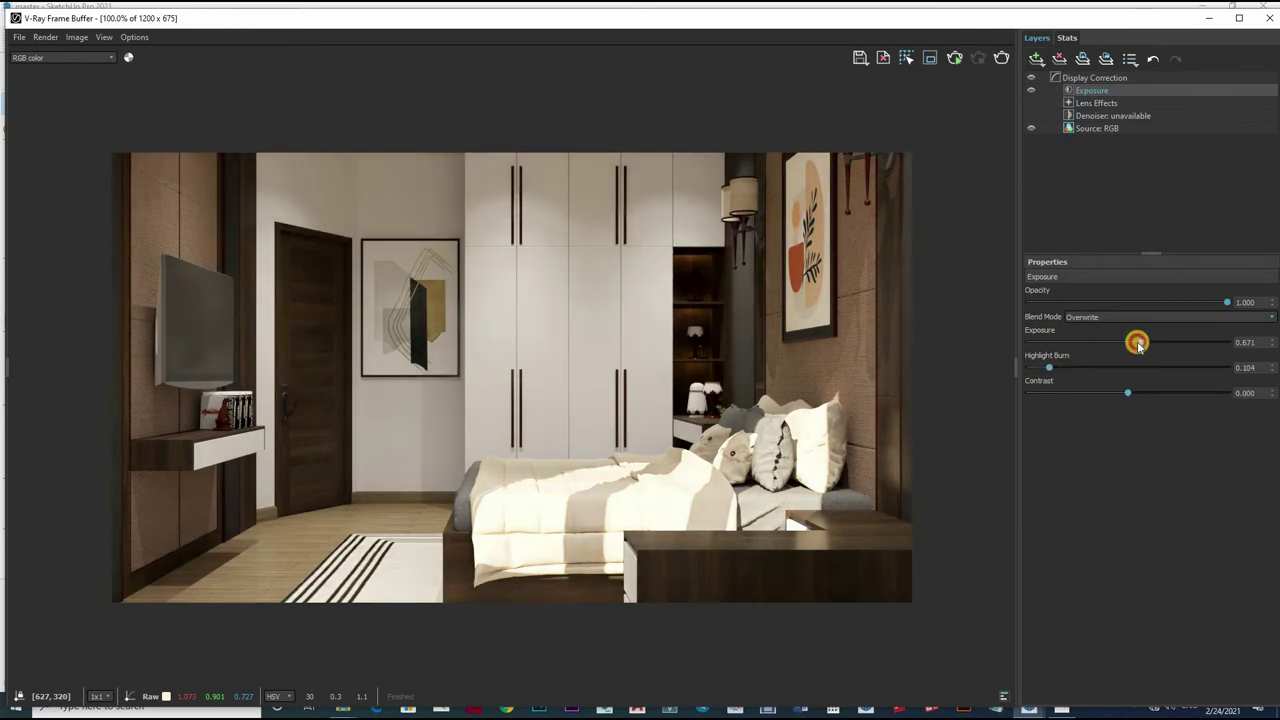
# - Add a Curves layer and raise its lower and upper points to brighten the render
pyautogui.click(1037, 58)
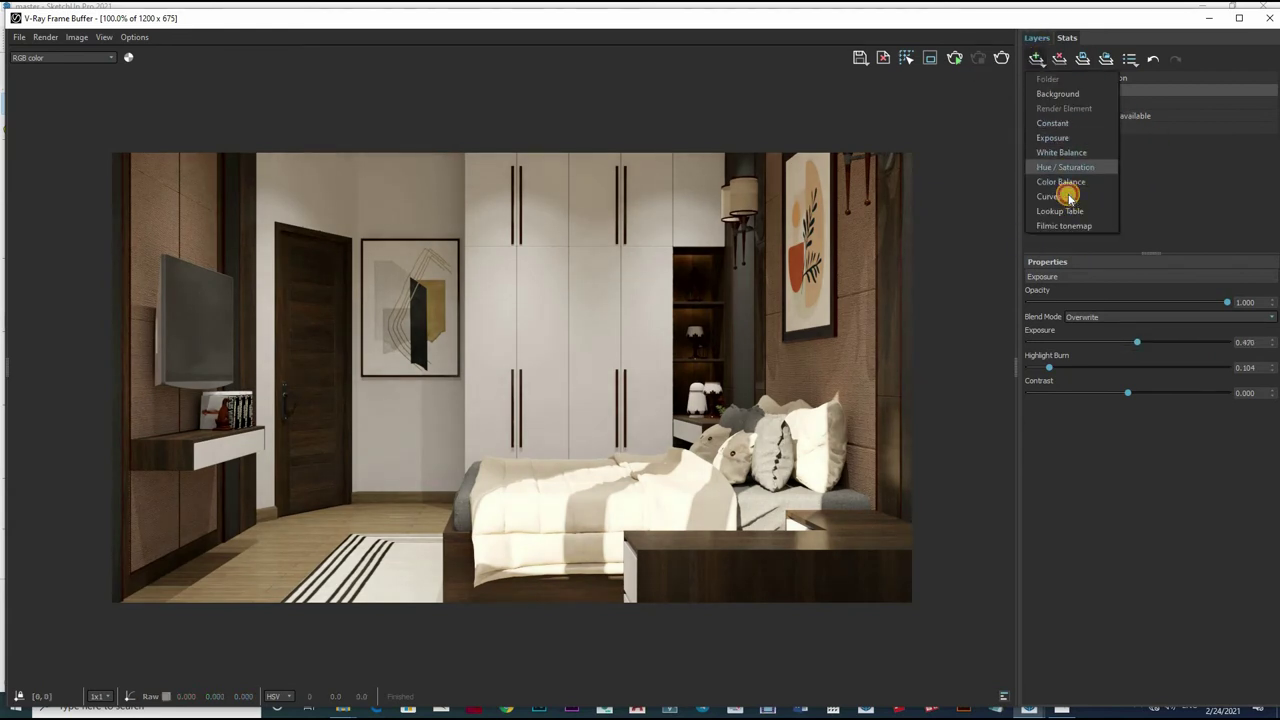
pyautogui.click(1050, 196)
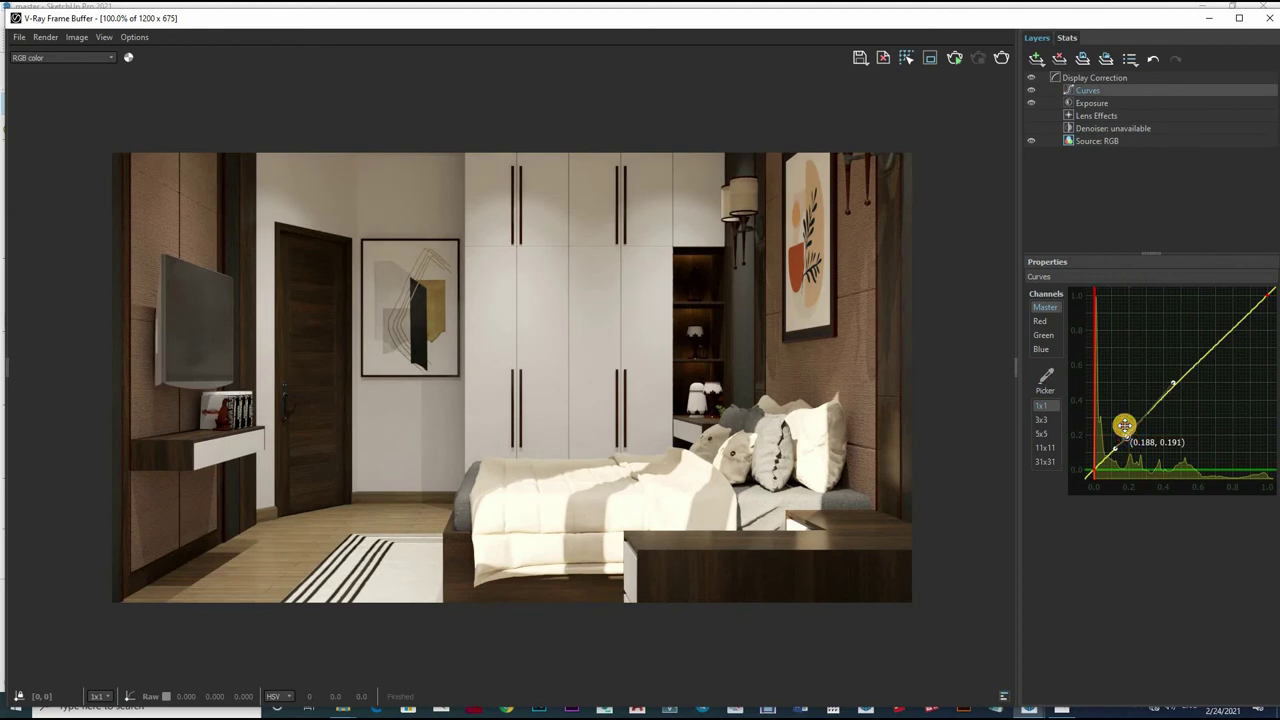
pyautogui.moveTo(1125, 426); pyautogui.dragTo(1122, 420)
pyautogui.moveTo(1173, 383)
pyautogui.mouseDown()
pyautogui.moveTo(1171, 351)
pyautogui.moveTo(1234, 373)
pyautogui.mouseUp()
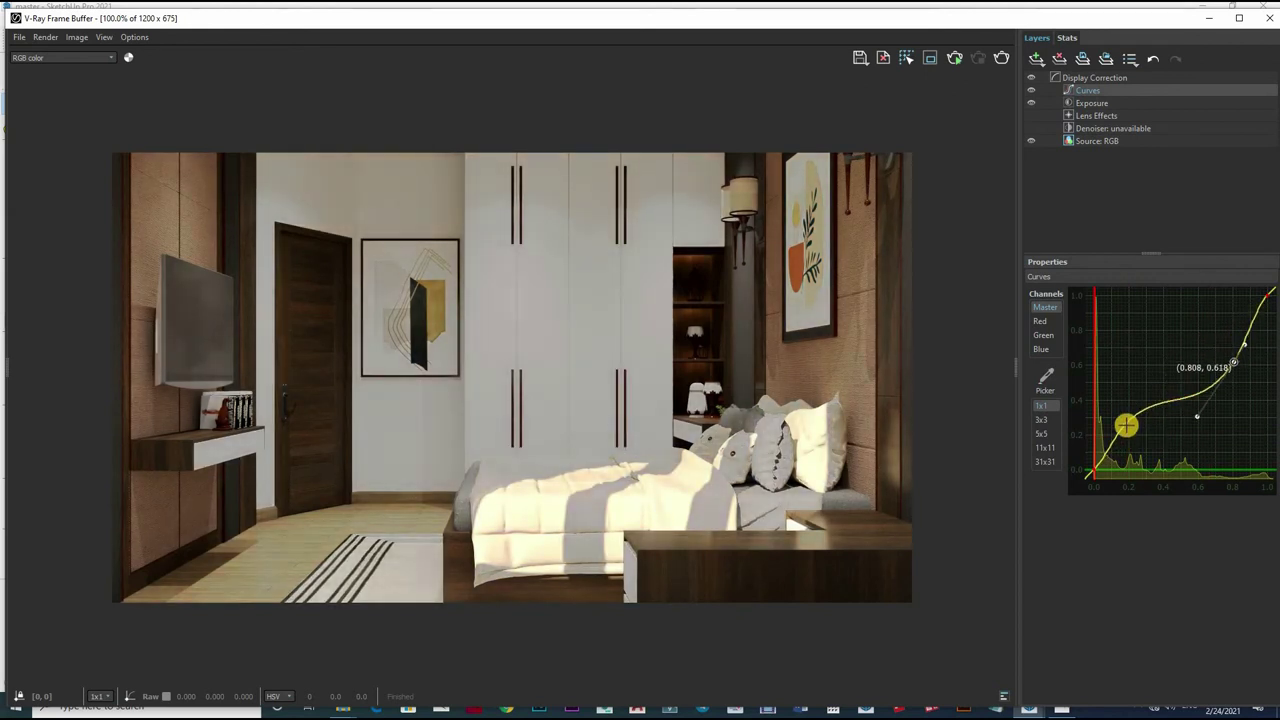
pyautogui.moveTo(1123, 423); pyautogui.dragTo(1123, 414)
pyautogui.moveTo(1234, 373); pyautogui.dragTo(1228, 355)
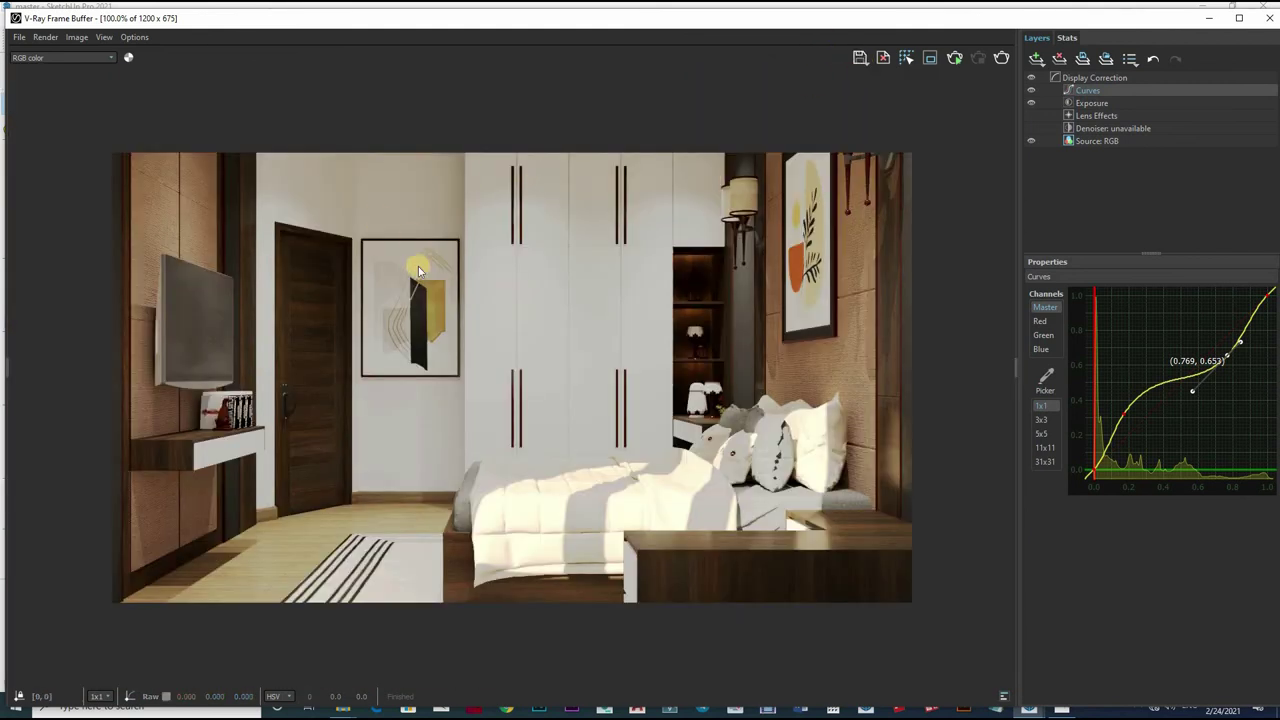
# - Press Enter to confirm the Curves adjustment and leave the render result
pyautogui.press('Return')
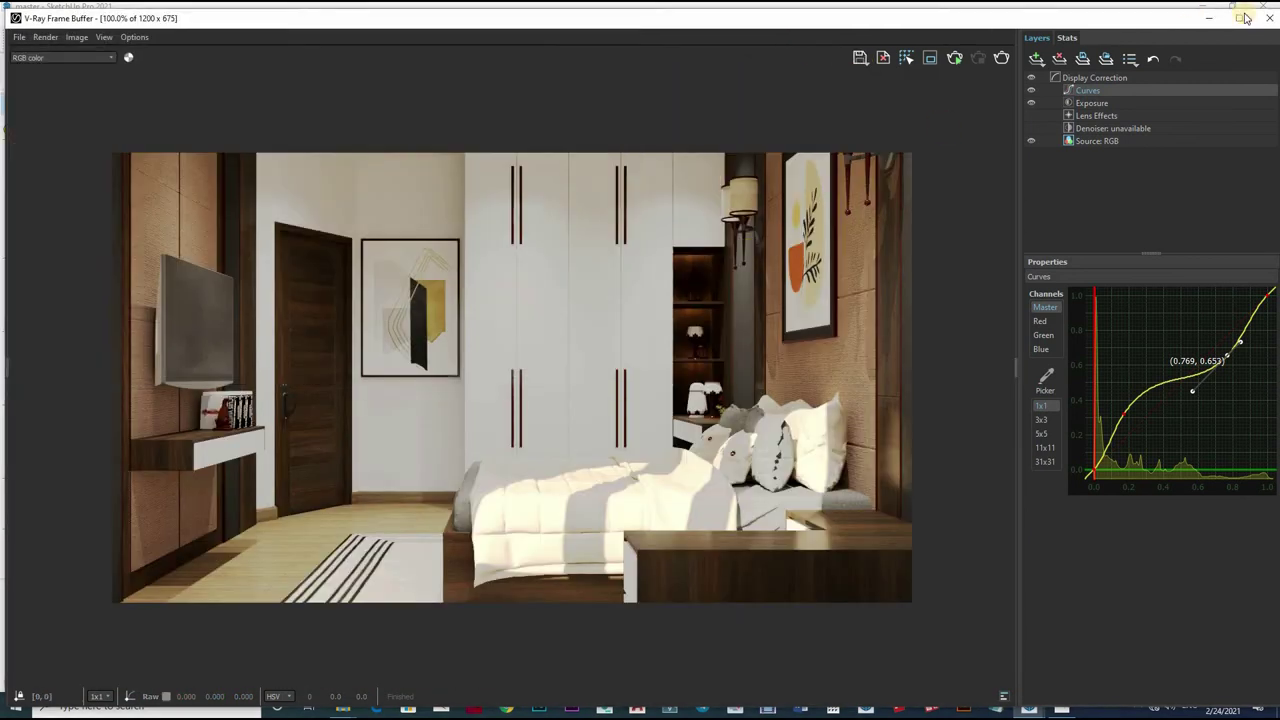